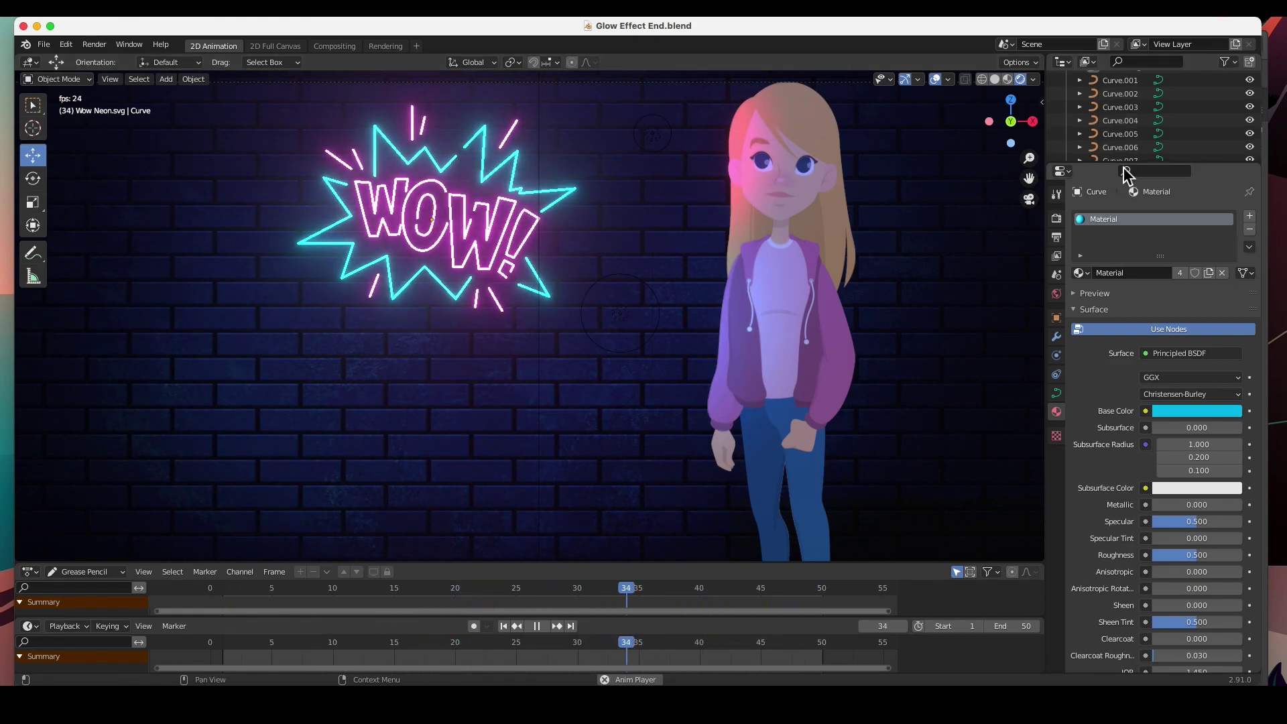
- Enlarge the outliner area, then open the recent file Glow Effect Start.blend
drag(1126, 166, 1127, 324)
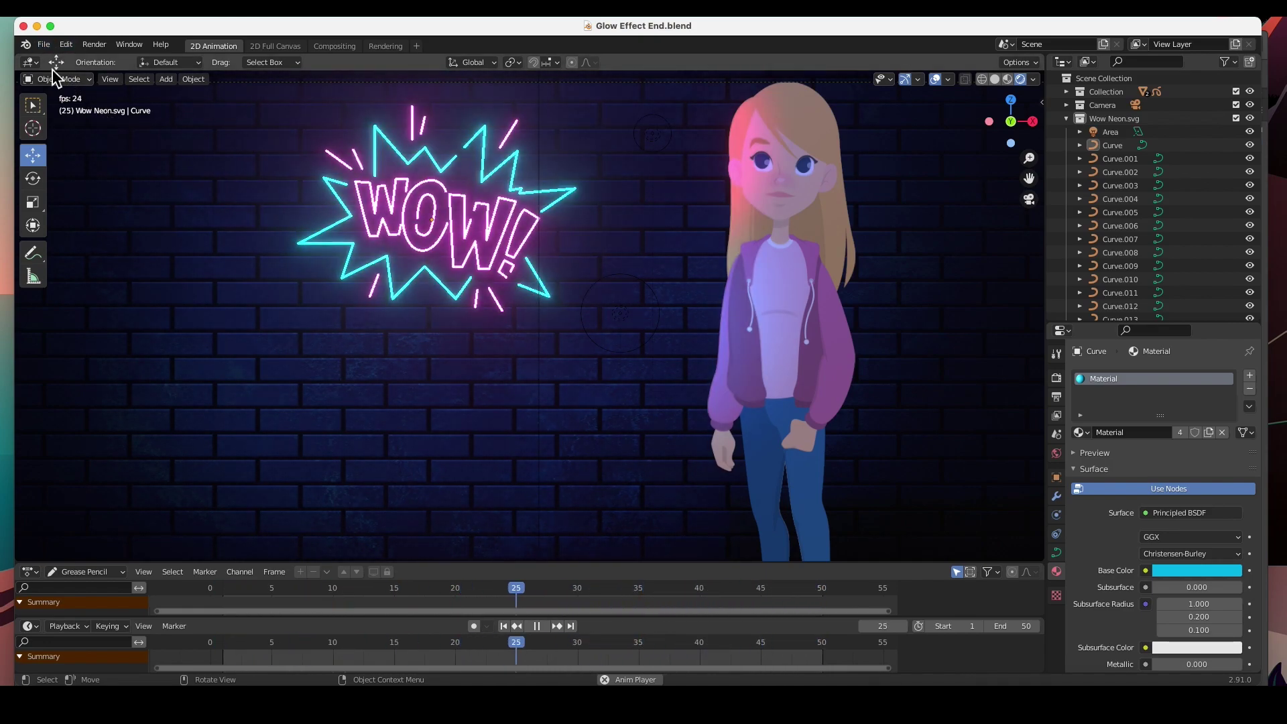
click(46, 47)
mouse_move(51, 85)
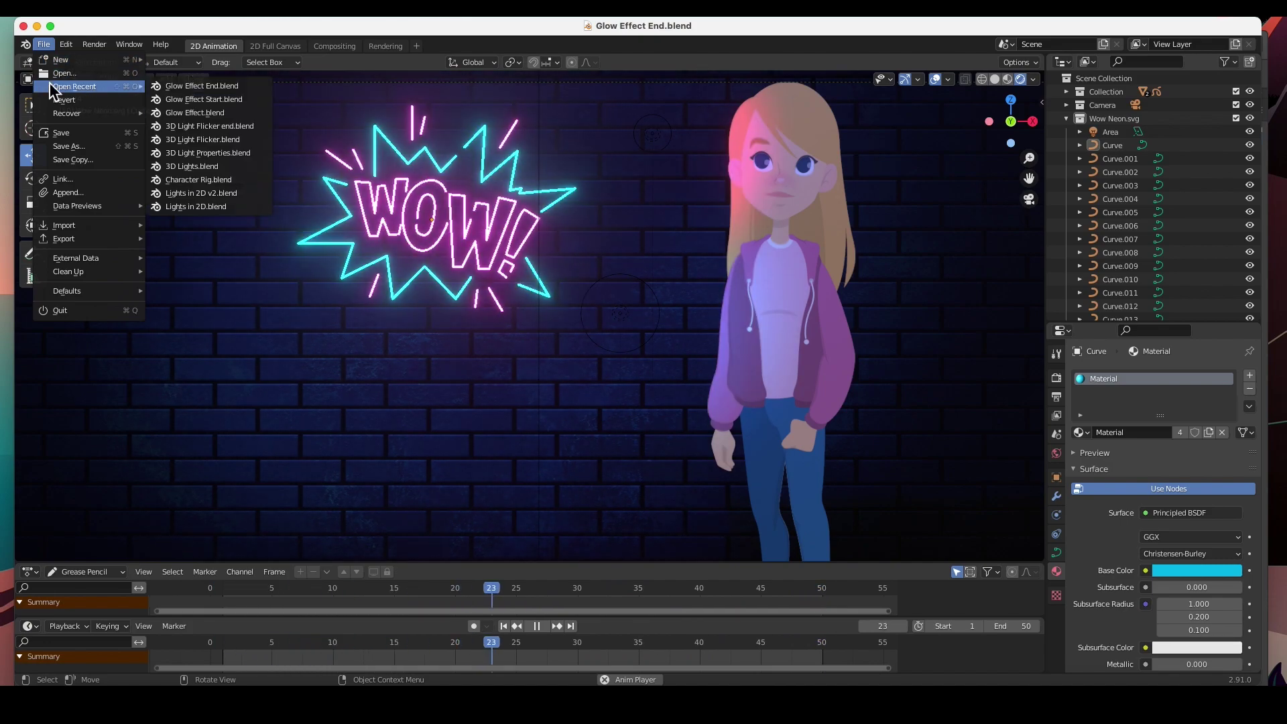
click(199, 101)
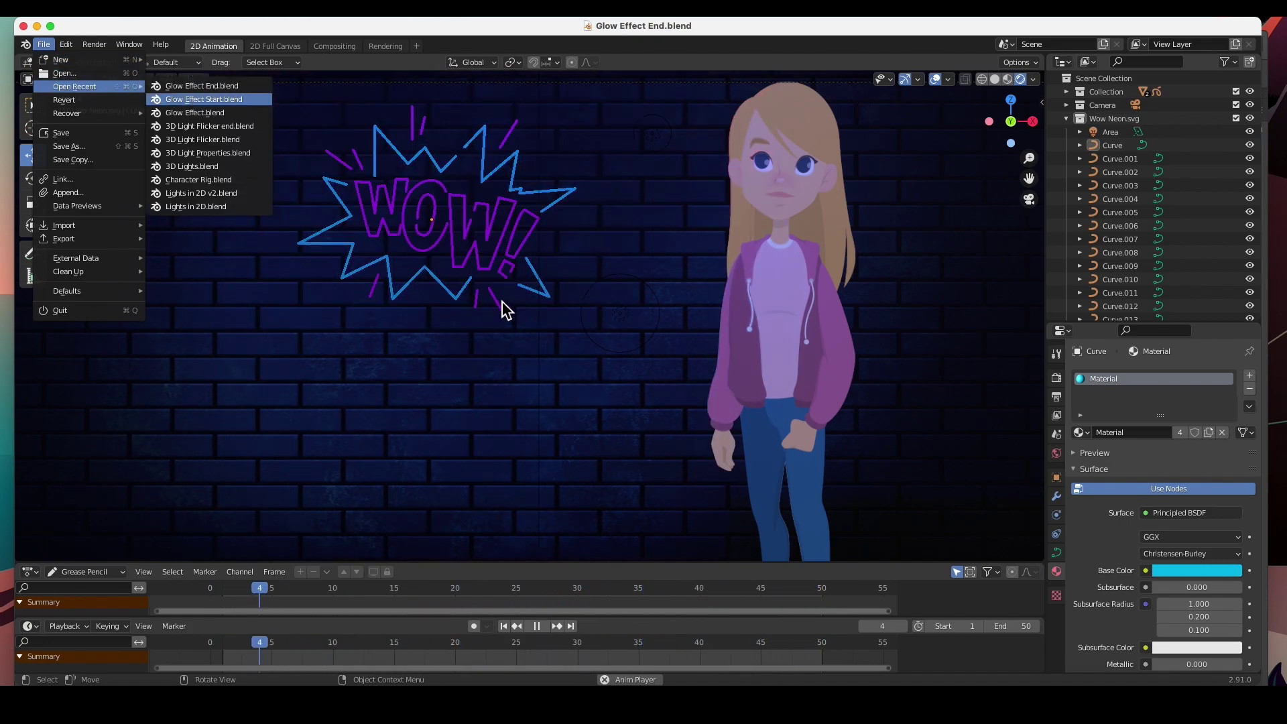
scroll(587, 352, up, 2)
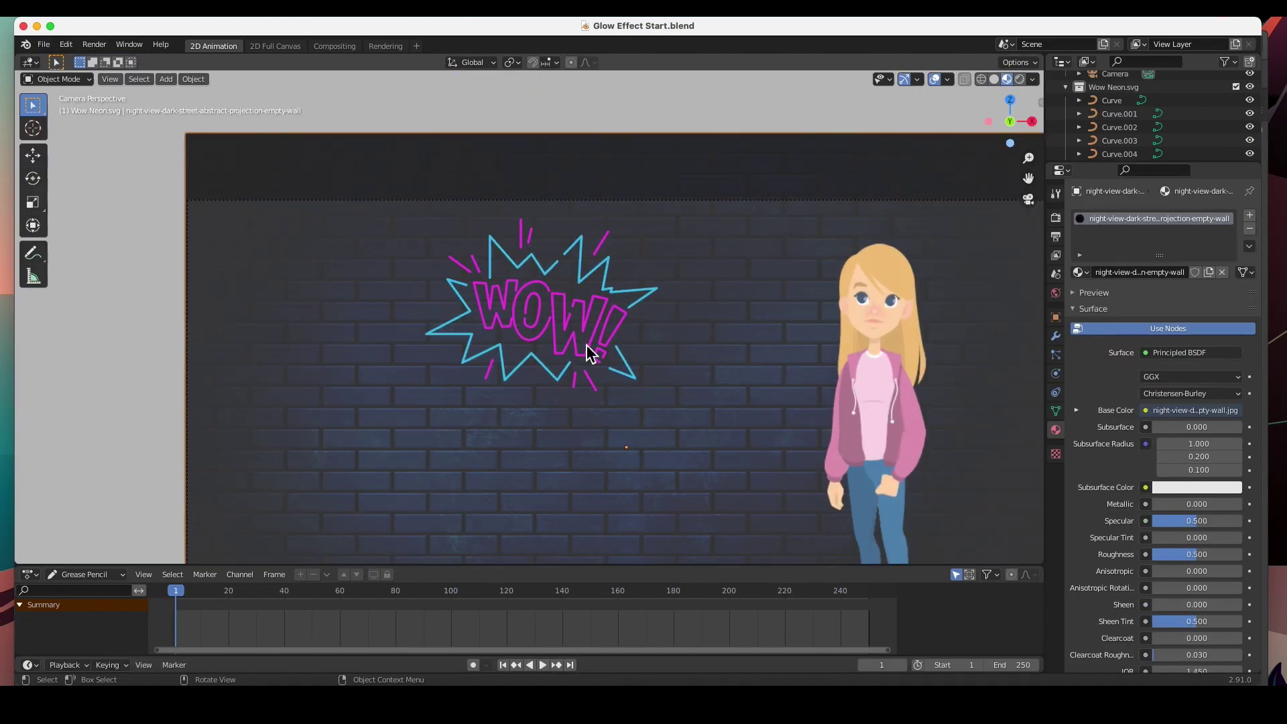
scroll(594, 316, down, 3)
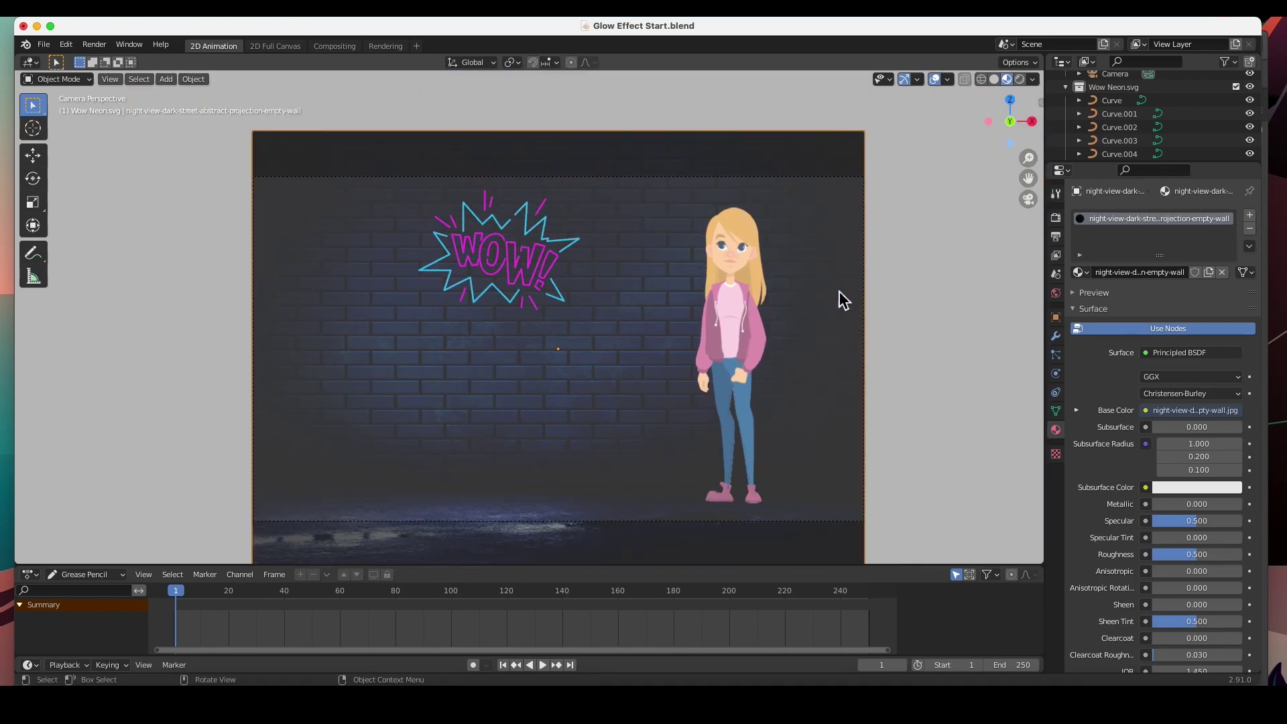
- Leave the camera view to see the scene in perspective and activate the Move tool
key(KP_0)
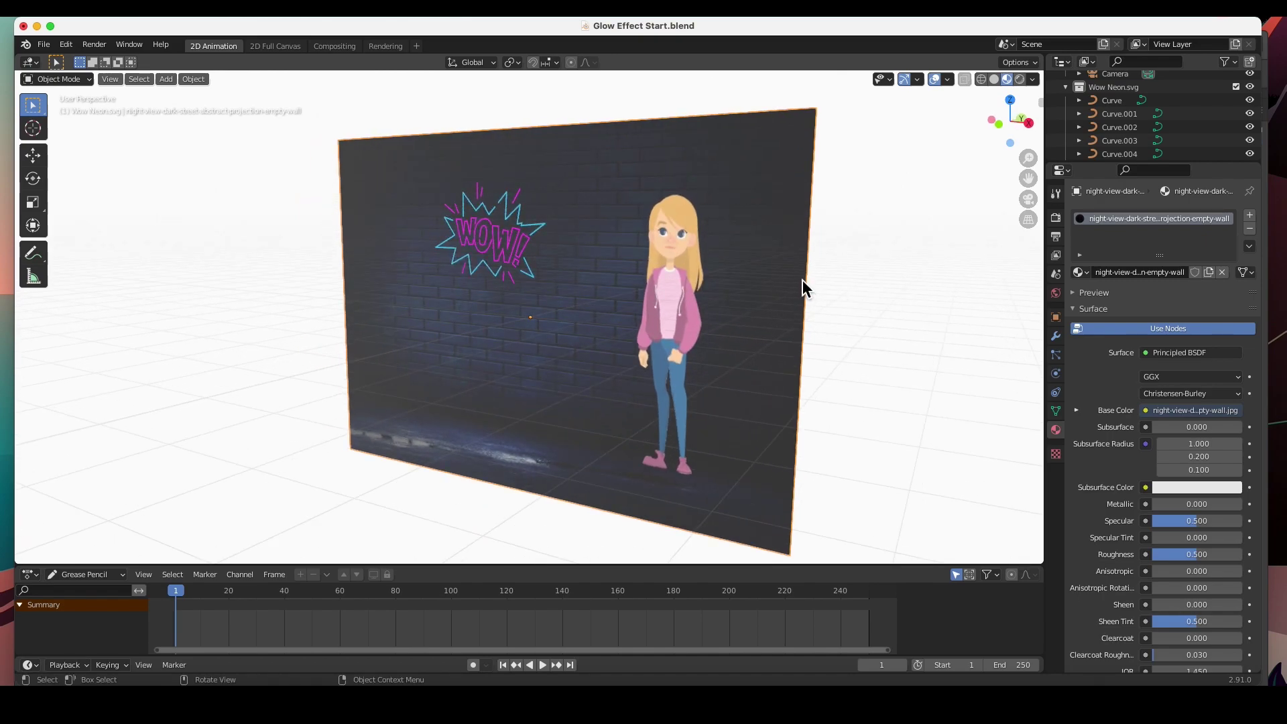
click(37, 156)
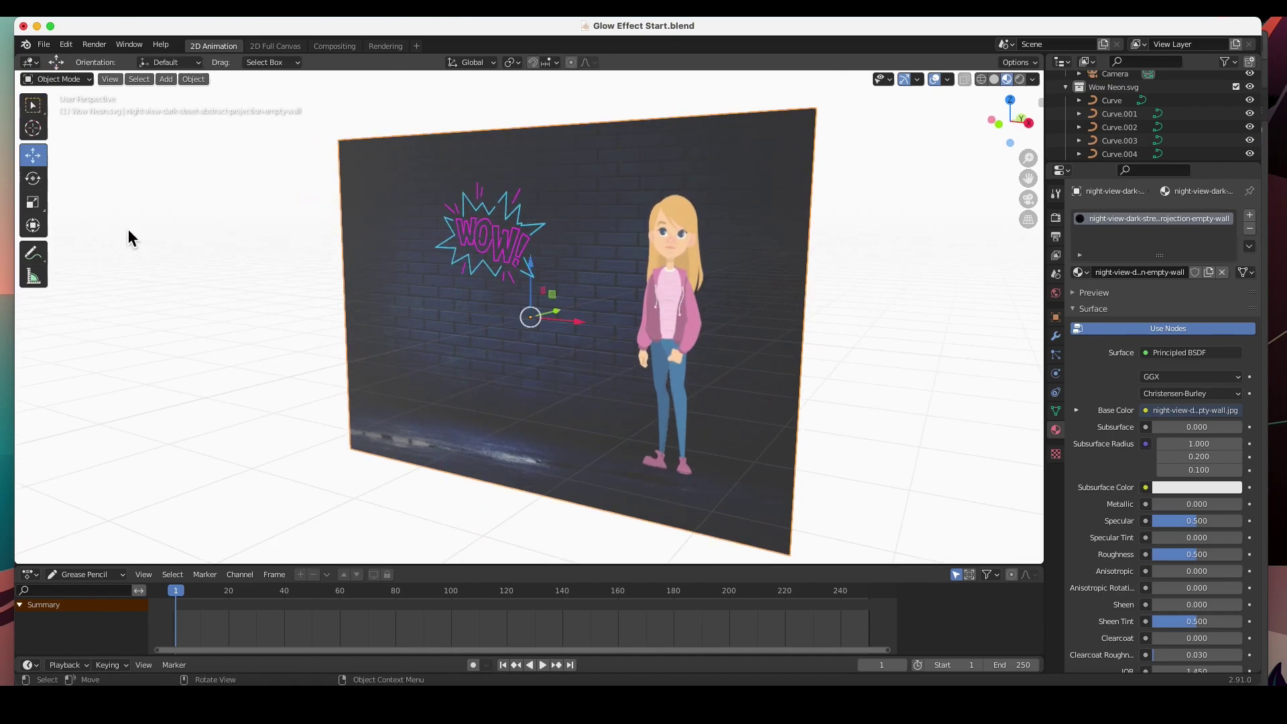
scroll(980, 386, up, 3)
scroll(898, 372, down, 3)
click(48, 47)
click(154, 79)
click(167, 79)
mouse_move(199, 242)
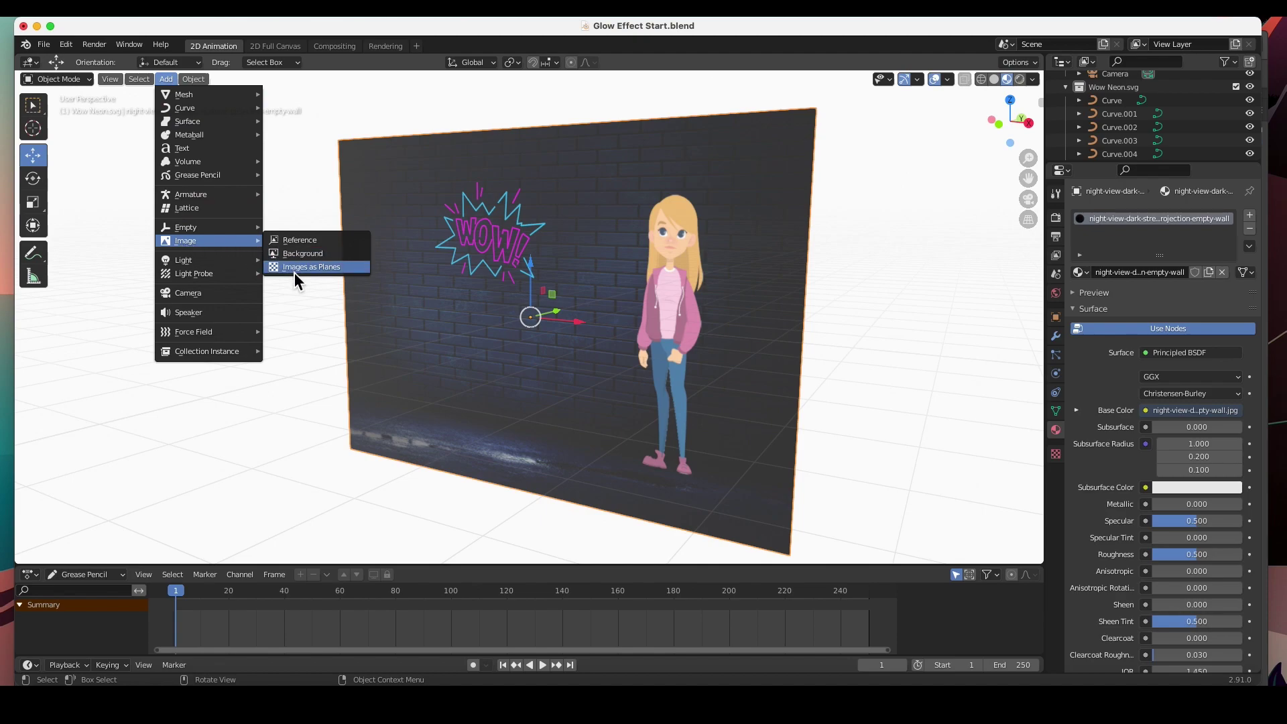
click(299, 322)
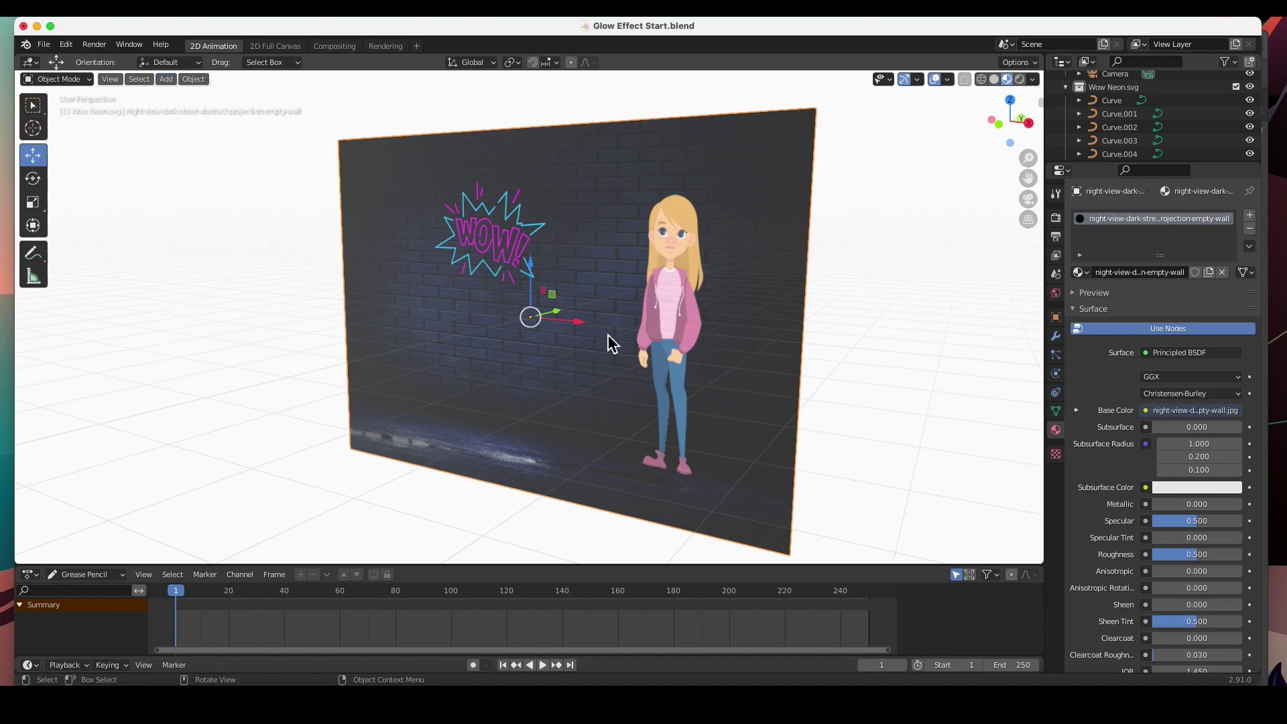
- Try moving the girl image plane along the X axis past the wall's edge, and undo the move
click(670, 260)
middle_drag(609, 269, 738, 330)
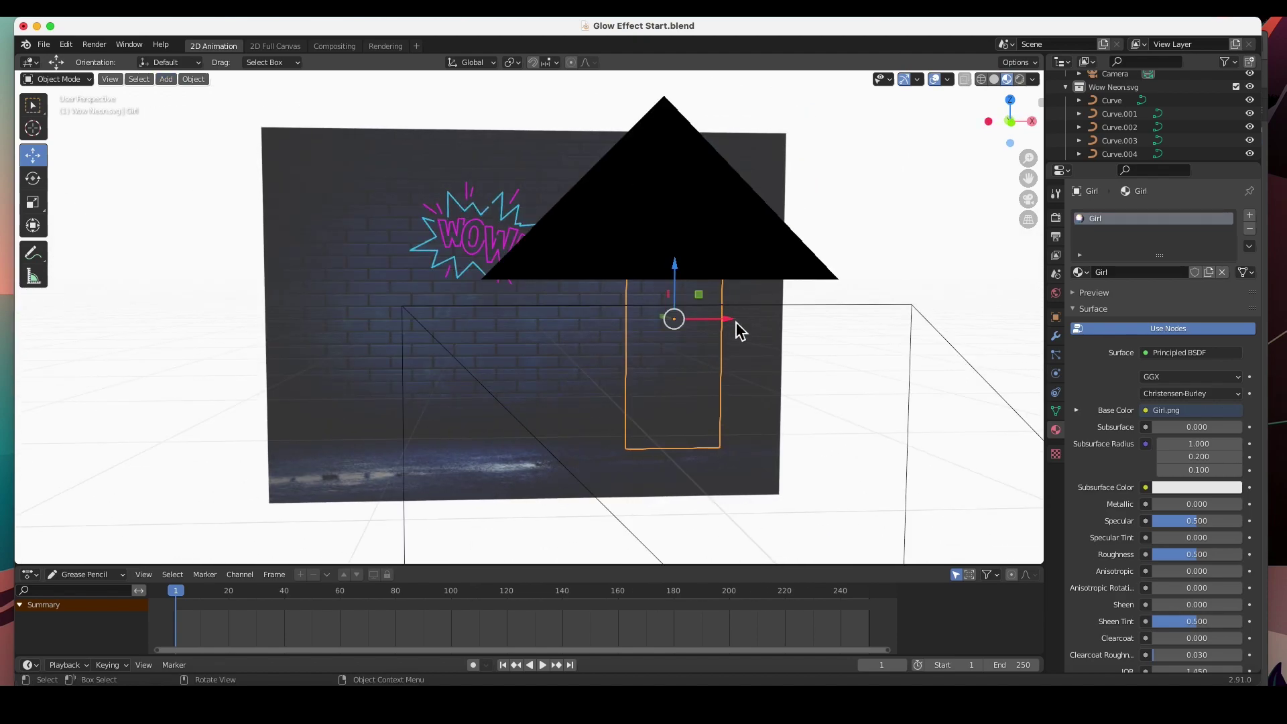
drag(736, 334, 857, 315)
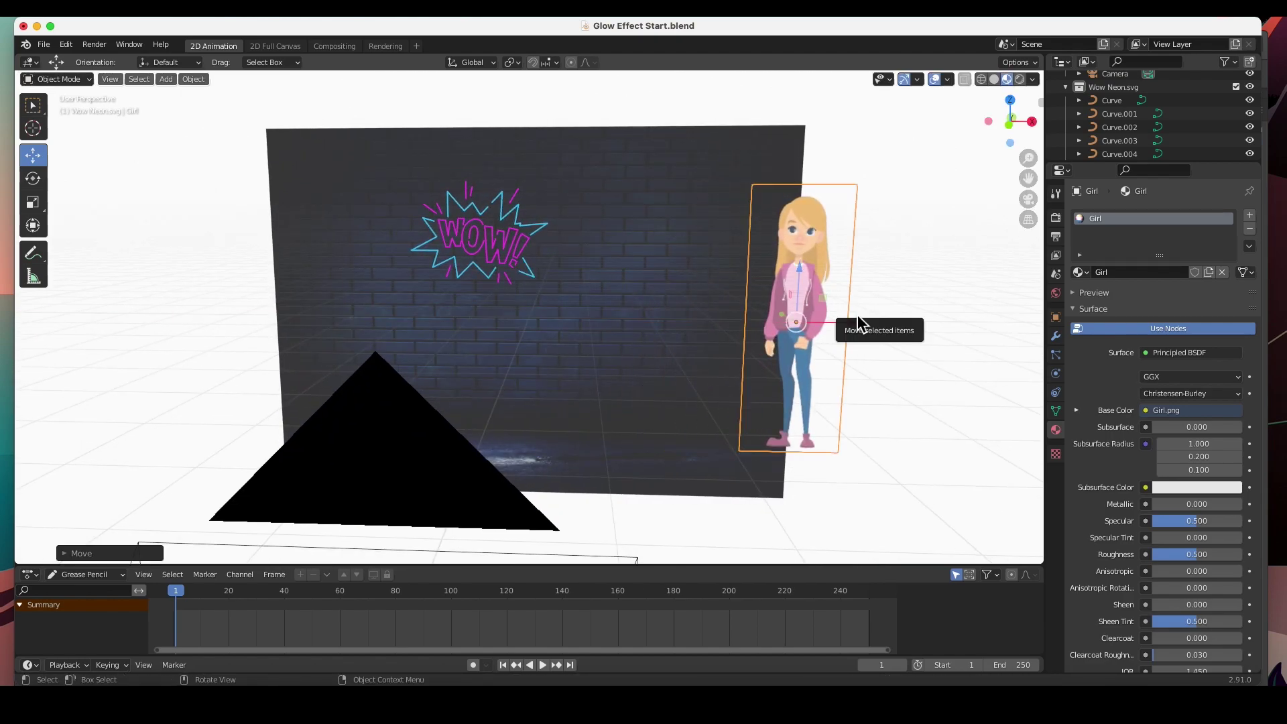
key(ctrl+z)
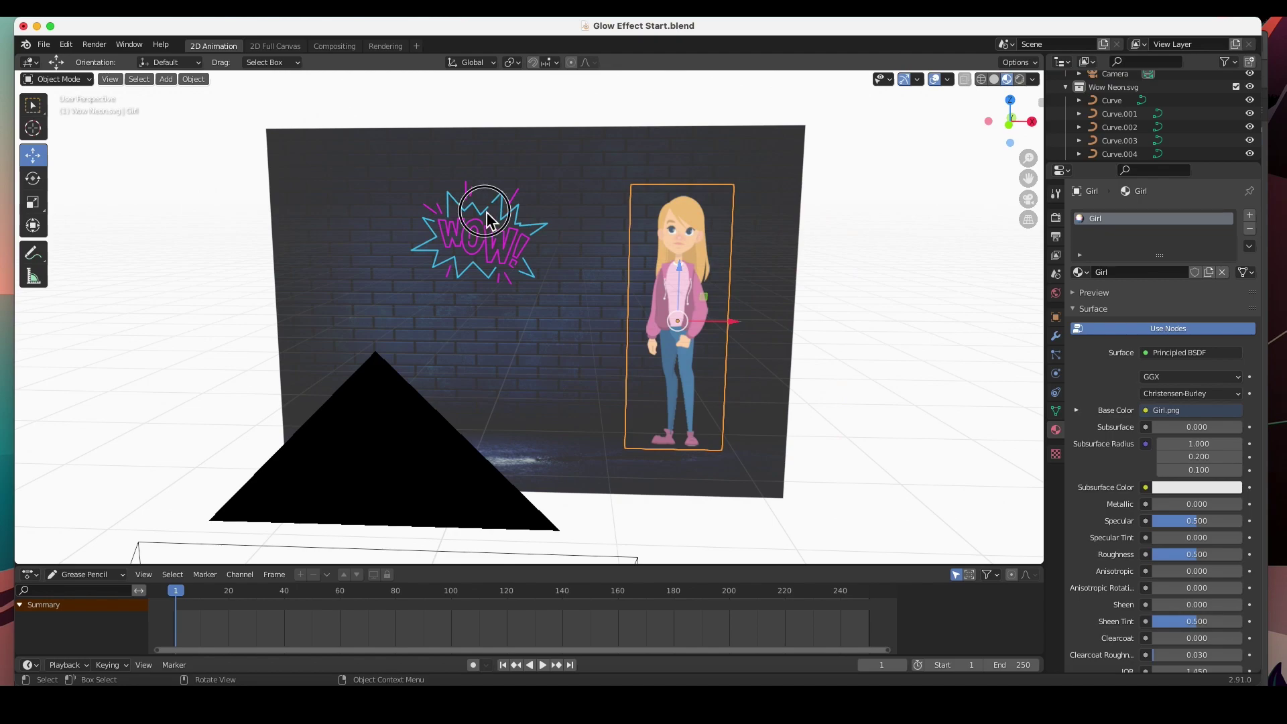
- Select a blue burst curve of the WOW! neon sign and examine it up close
click(487, 213)
scroll(488, 215, up, 2)
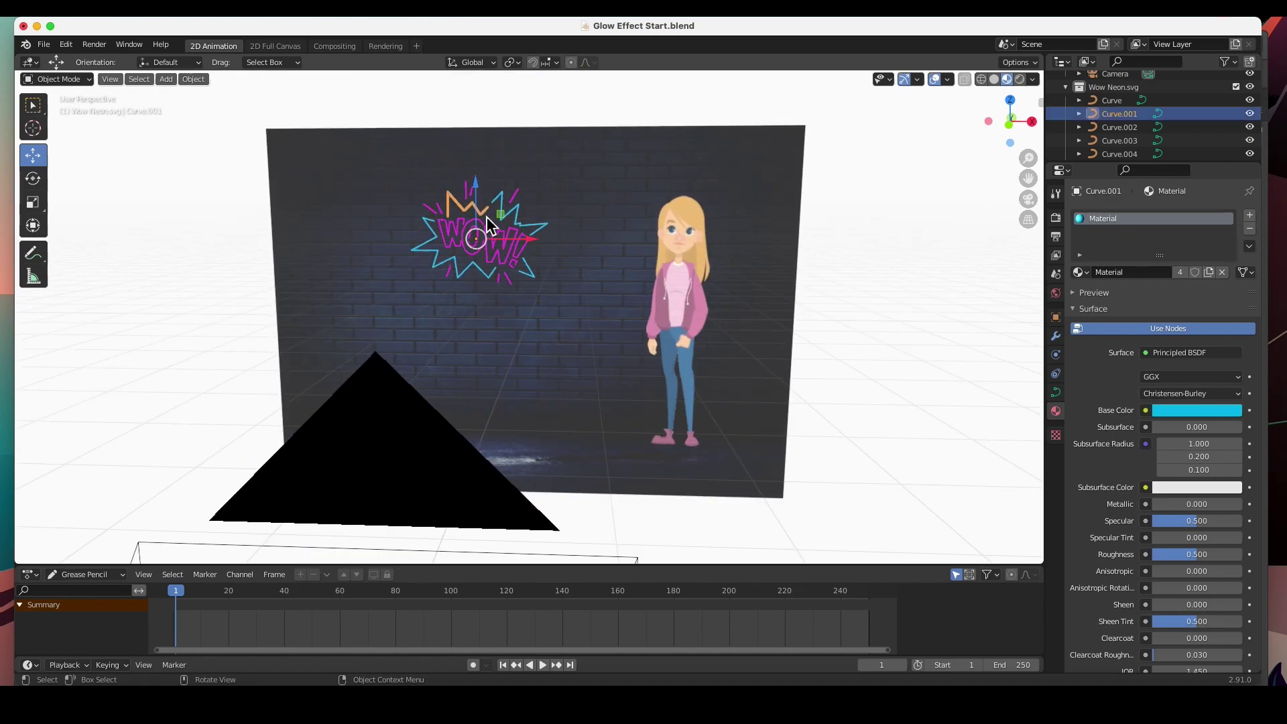
scroll(487, 215, up, 1)
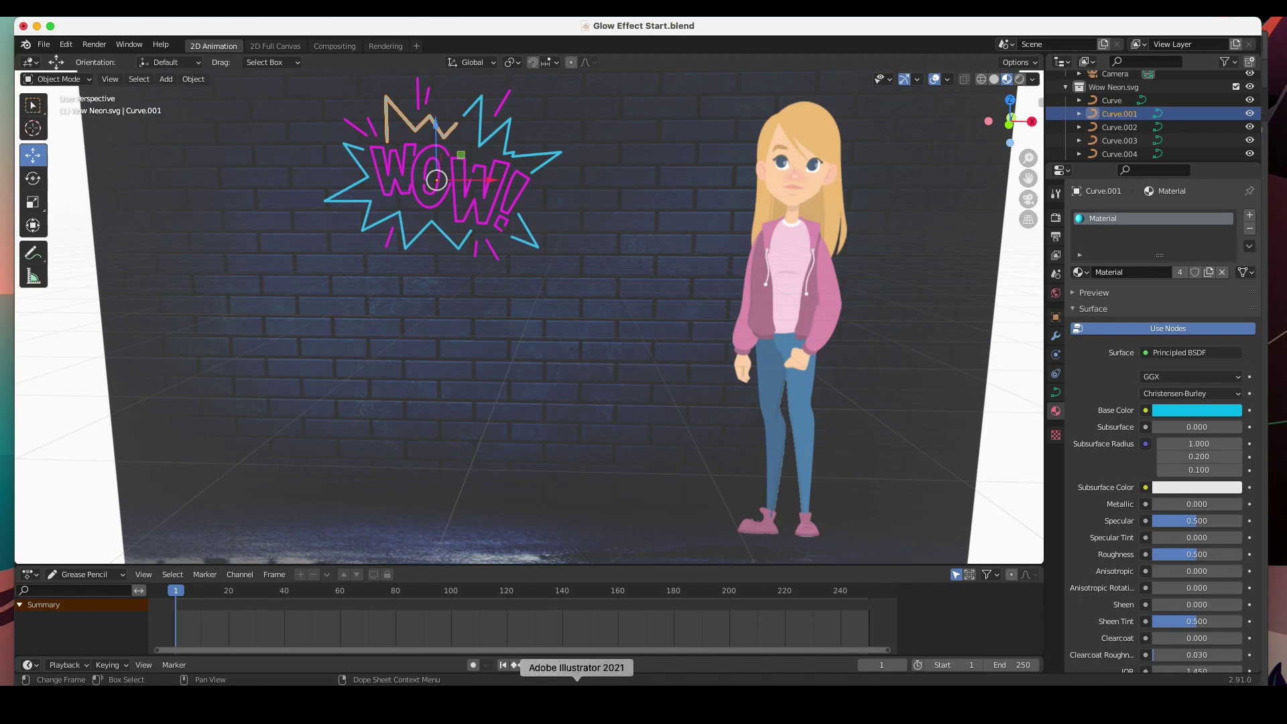
- Switch to Adobe Illustrator, inspect the Wow Neon.svg artwork in Outline mode, restore the preview and return to Blender
click(577, 700)
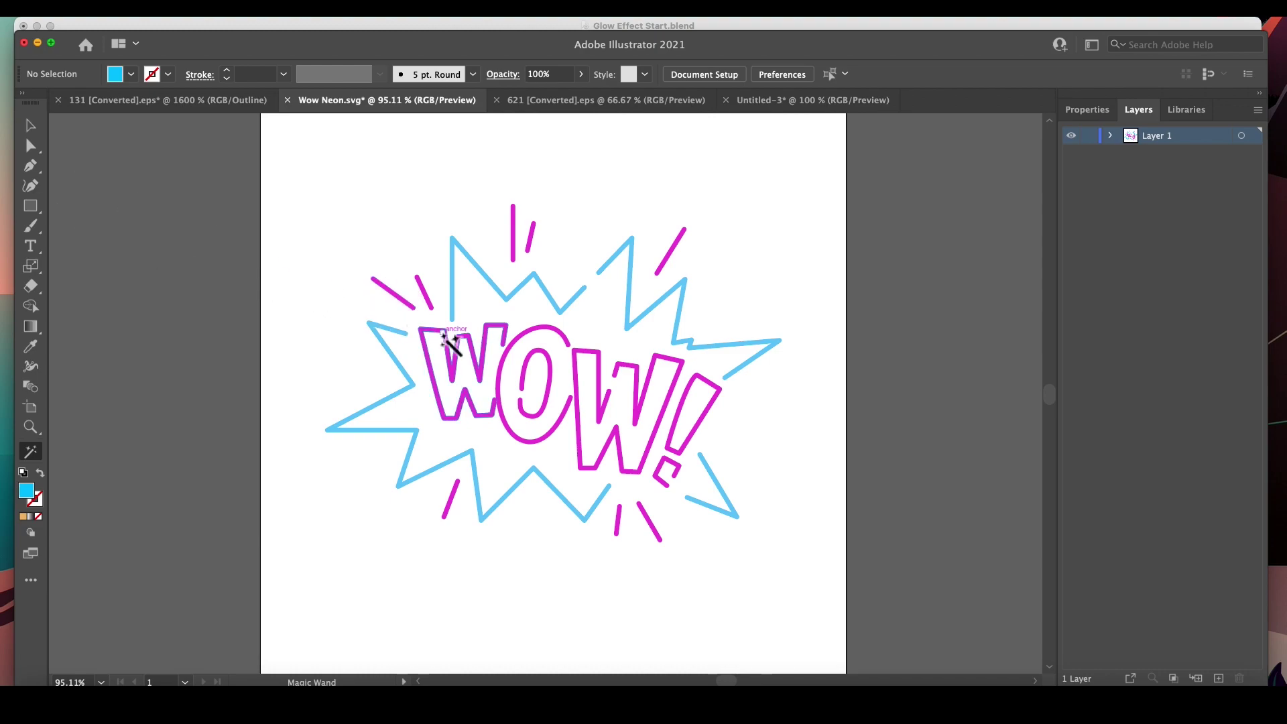
key(super+y)
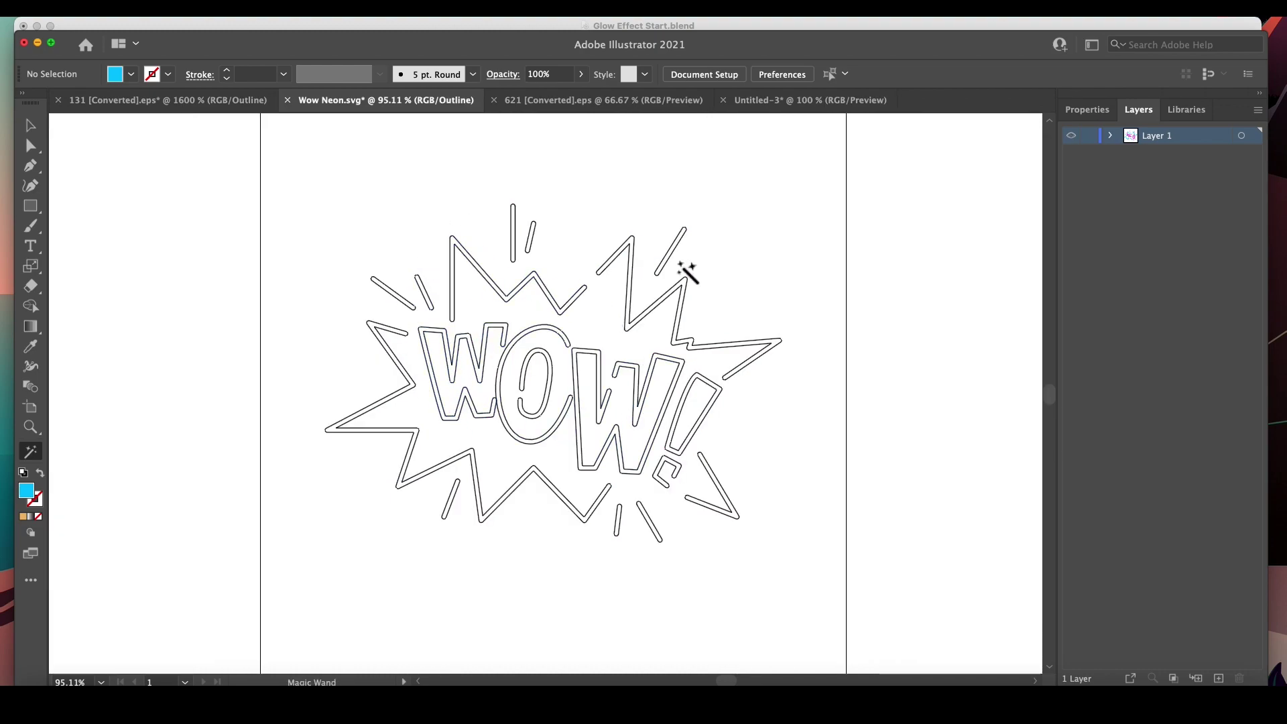
key(super)
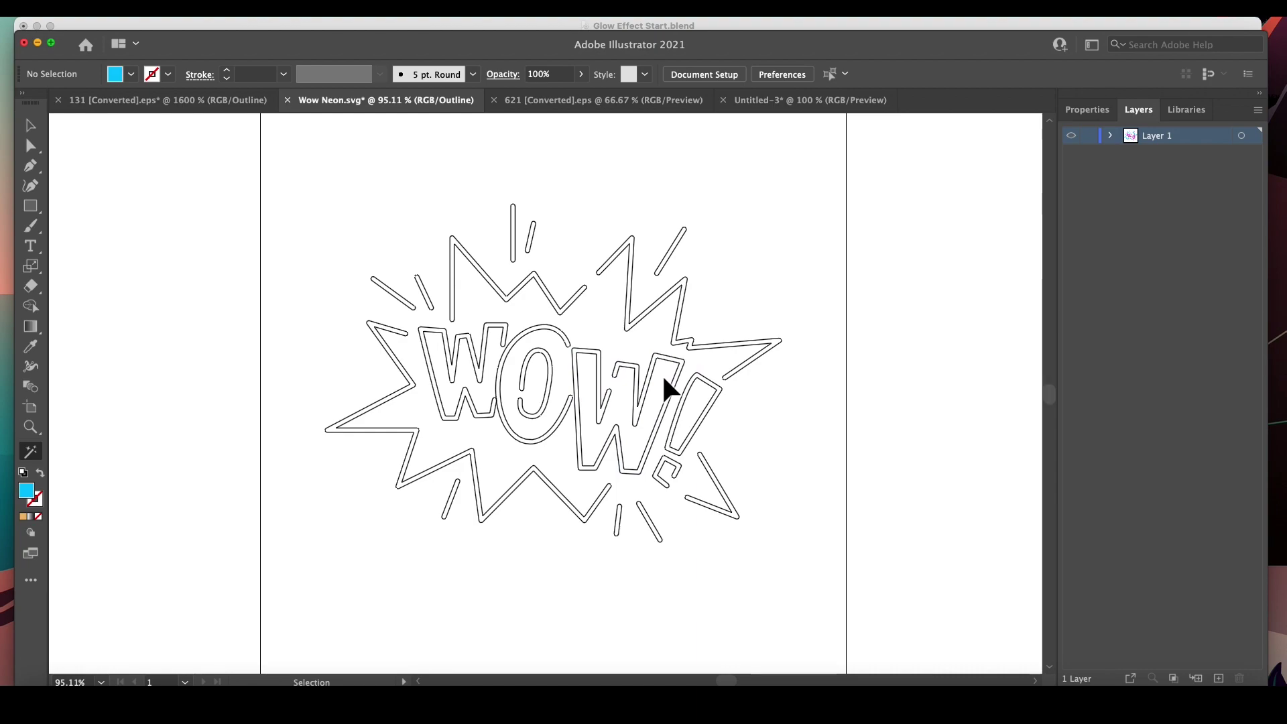
key(super+y)
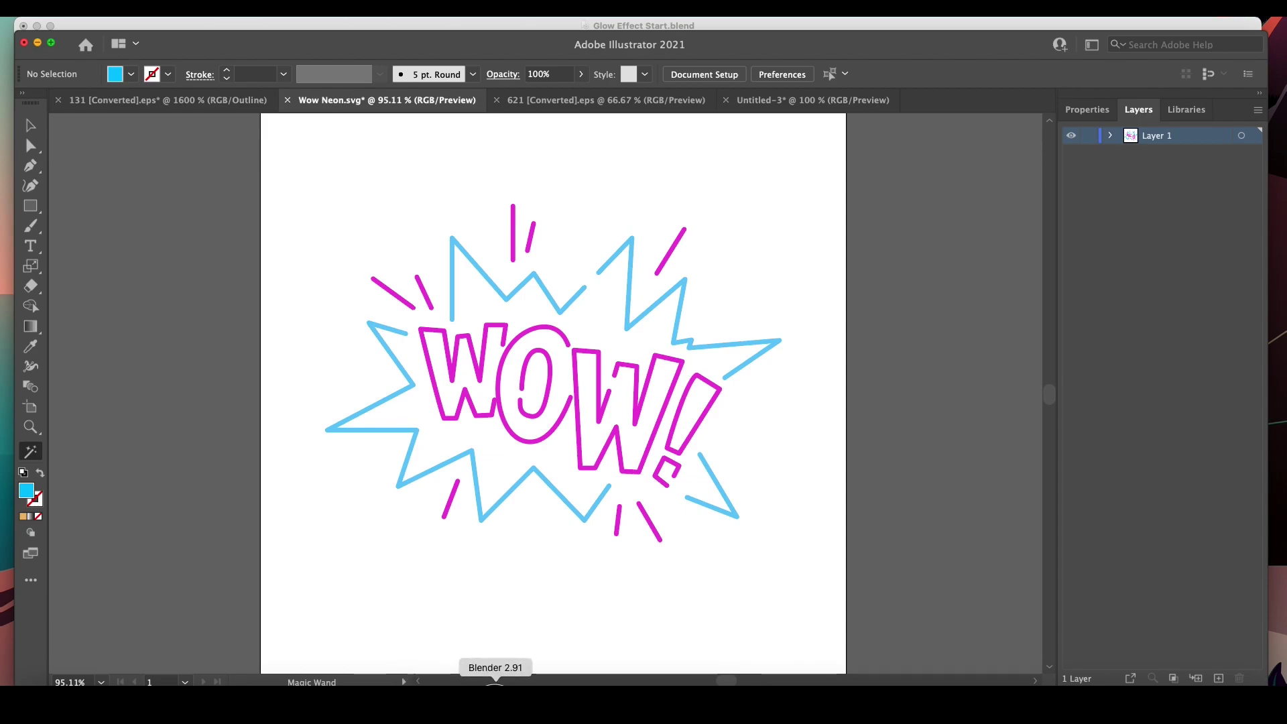
click(496, 701)
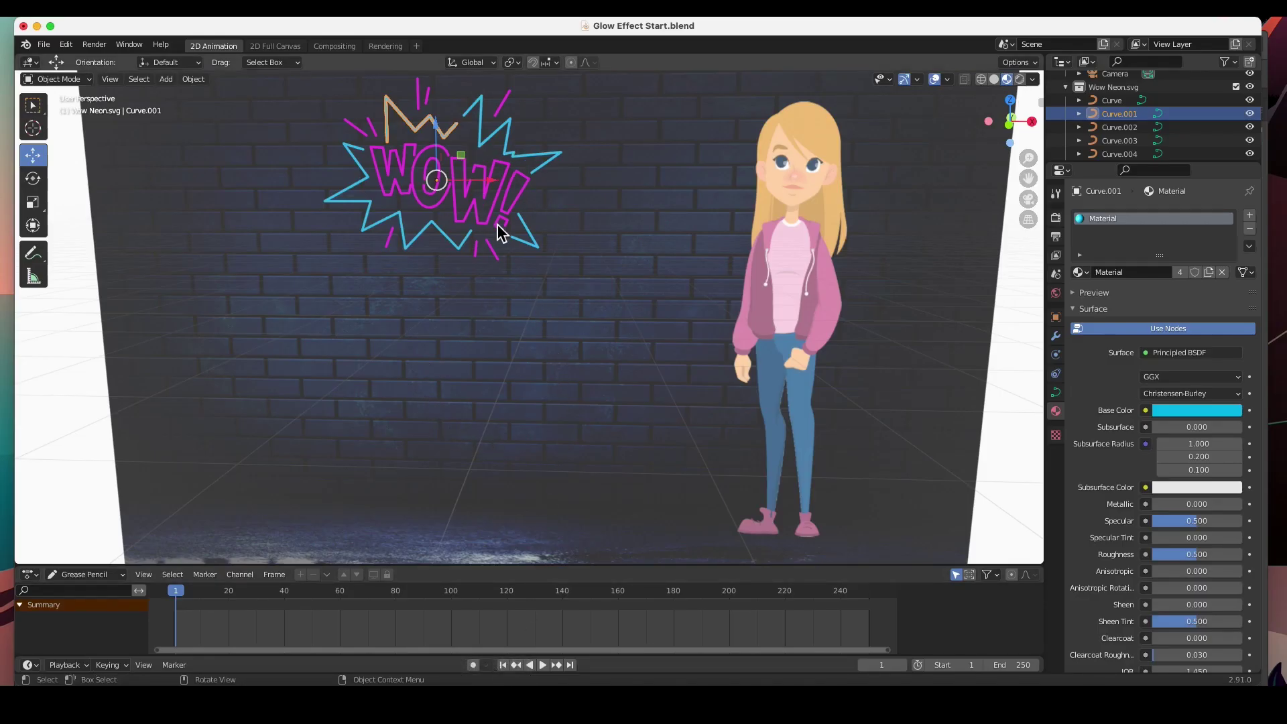
- Select the blue zigzag curve at the sign's upper right and frame the scene through the camera
click(509, 154)
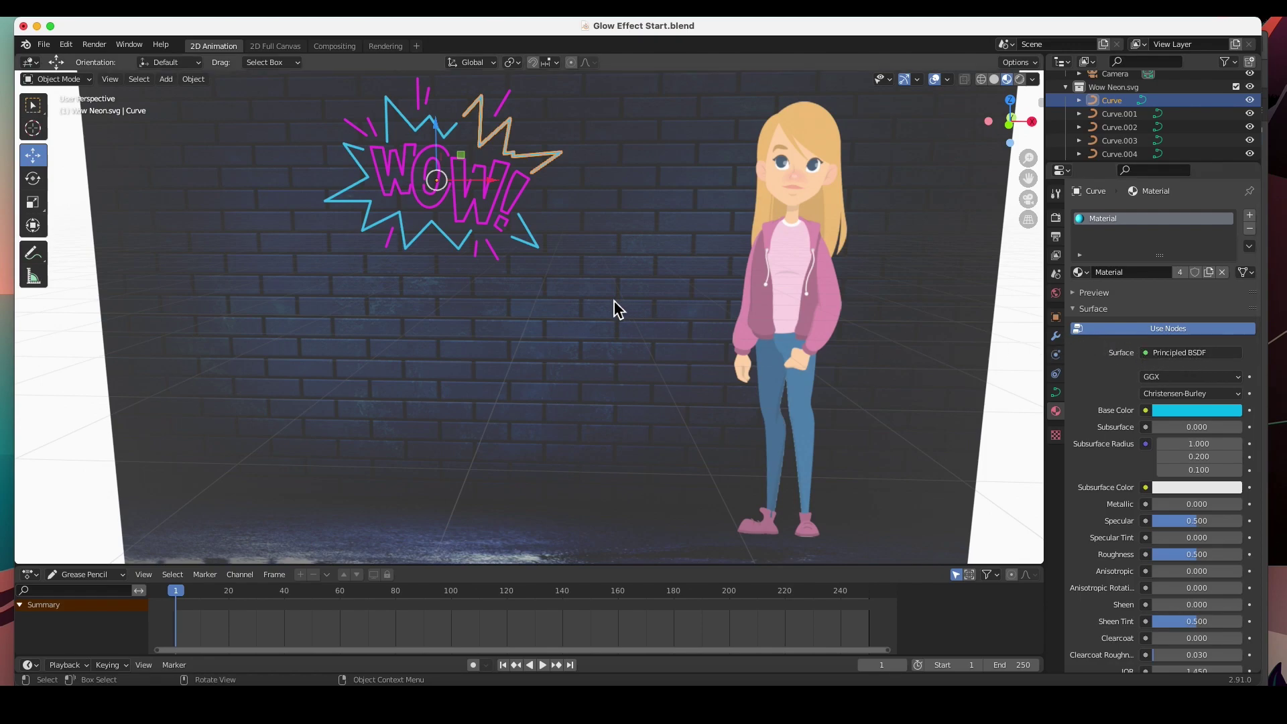
key(KP_0)
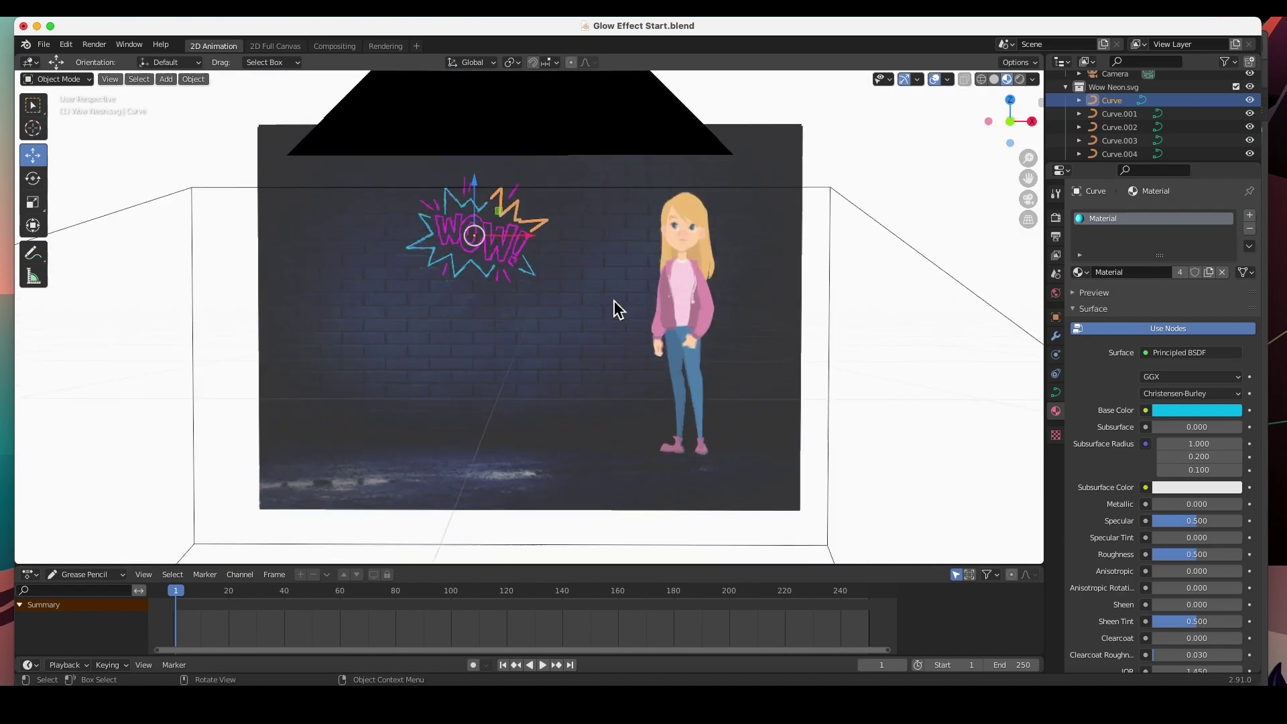
key(Home)
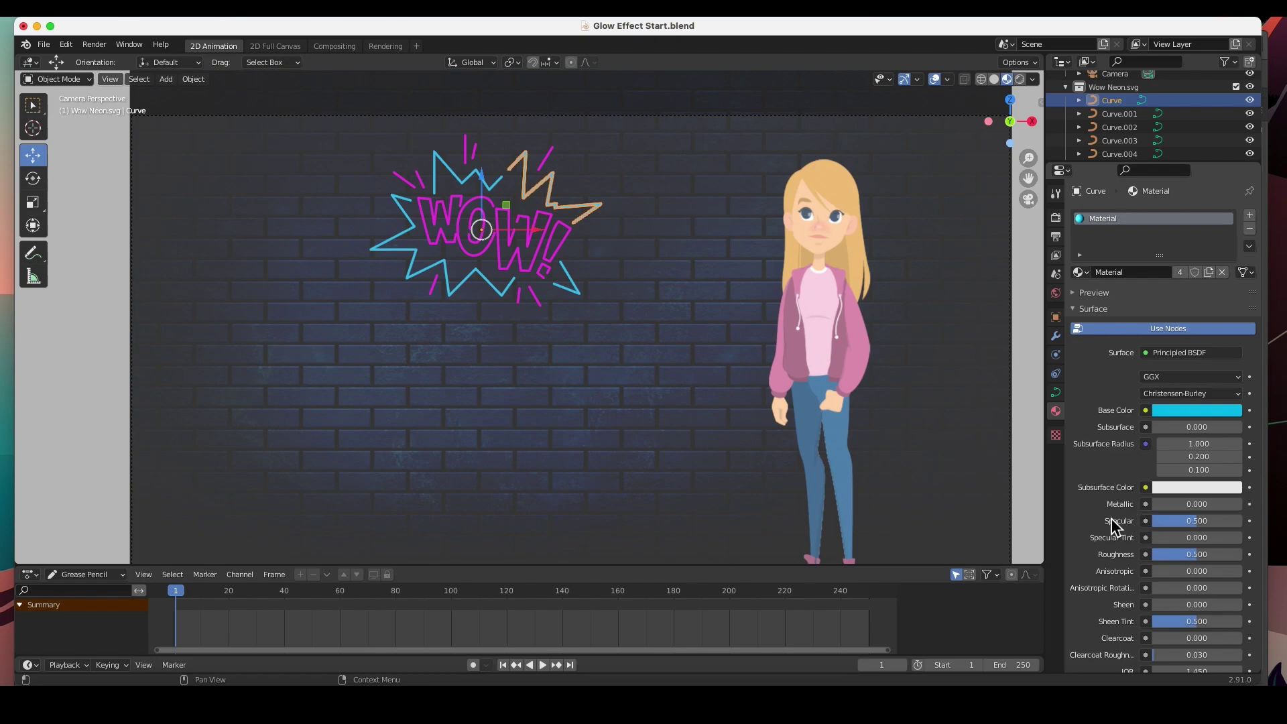
- Set the blue curve material's emission color by sampling its base color with the eyedropper
scroll(1085, 512, down, 8)
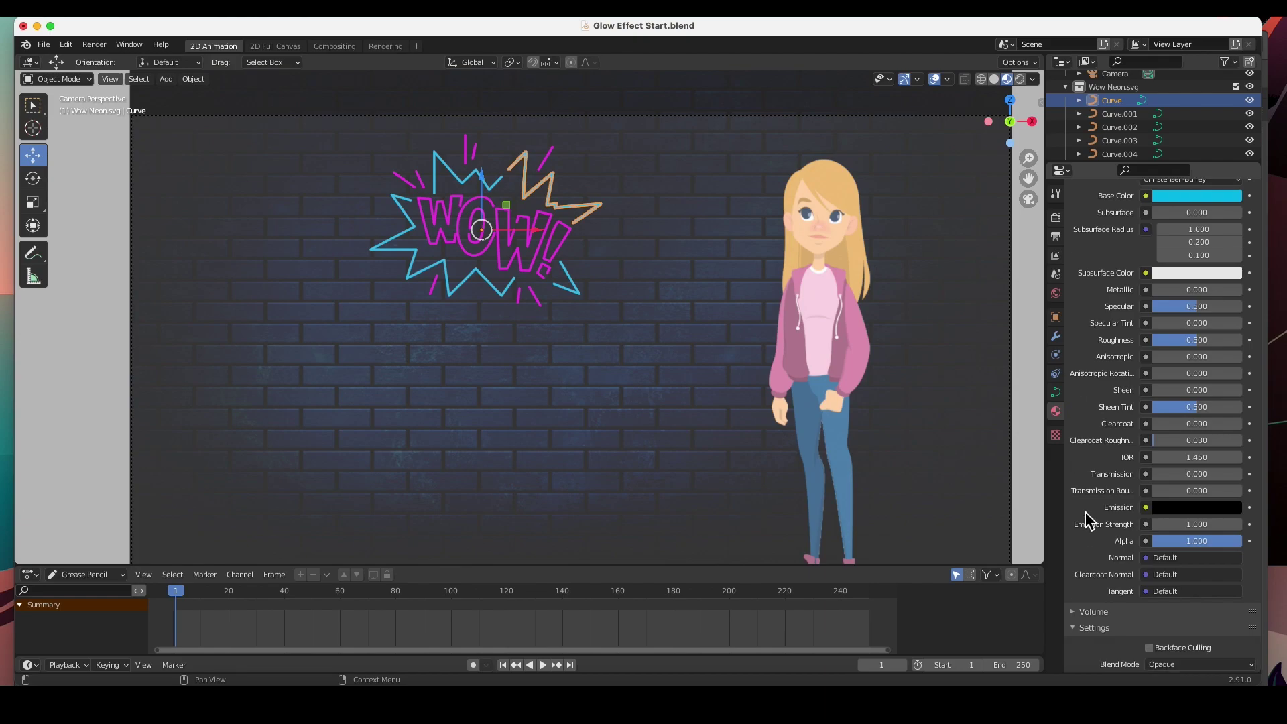
scroll(1084, 513, up, 4)
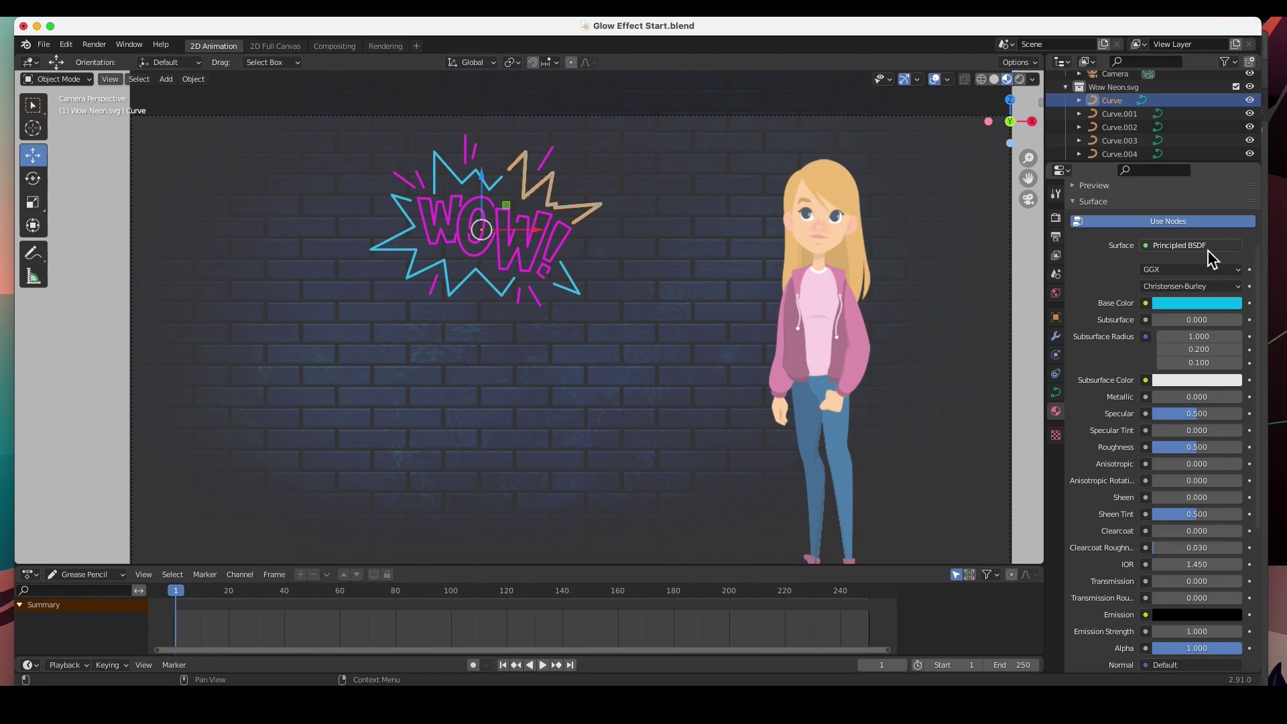
scroll(1090, 346, down, 5)
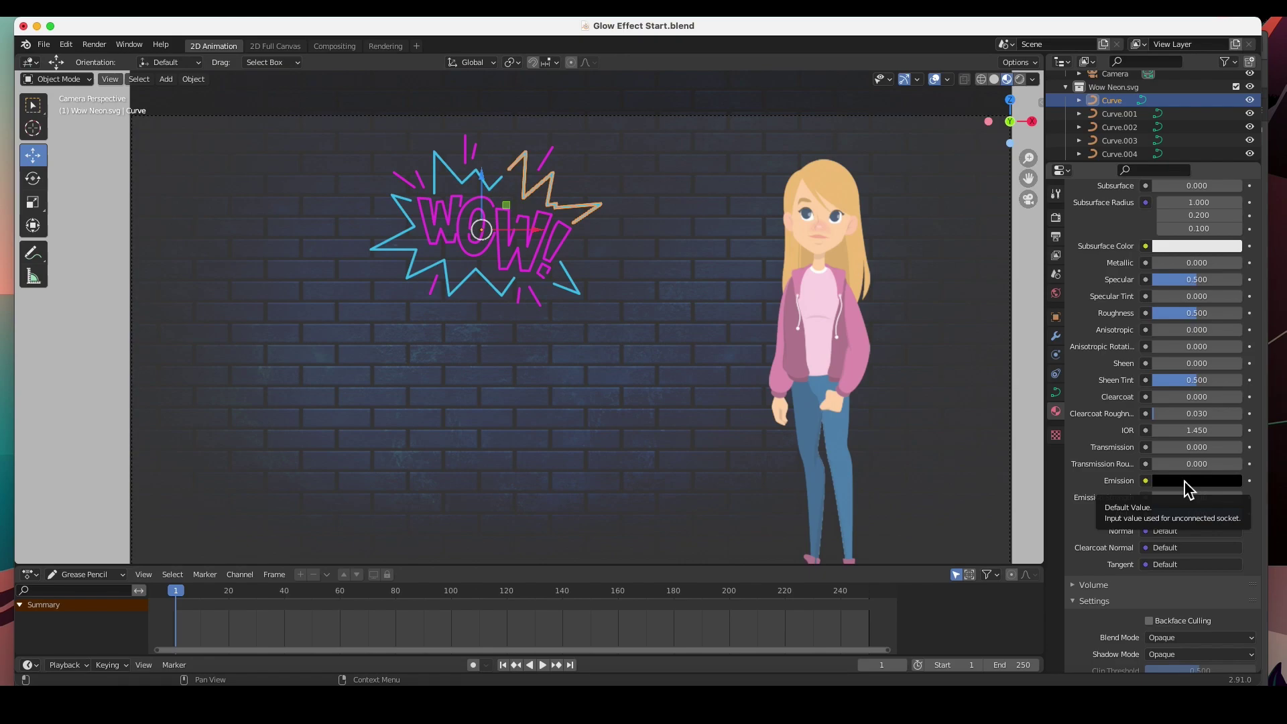
scroll(1185, 480, up, 5)
scroll(1135, 426, down, 7)
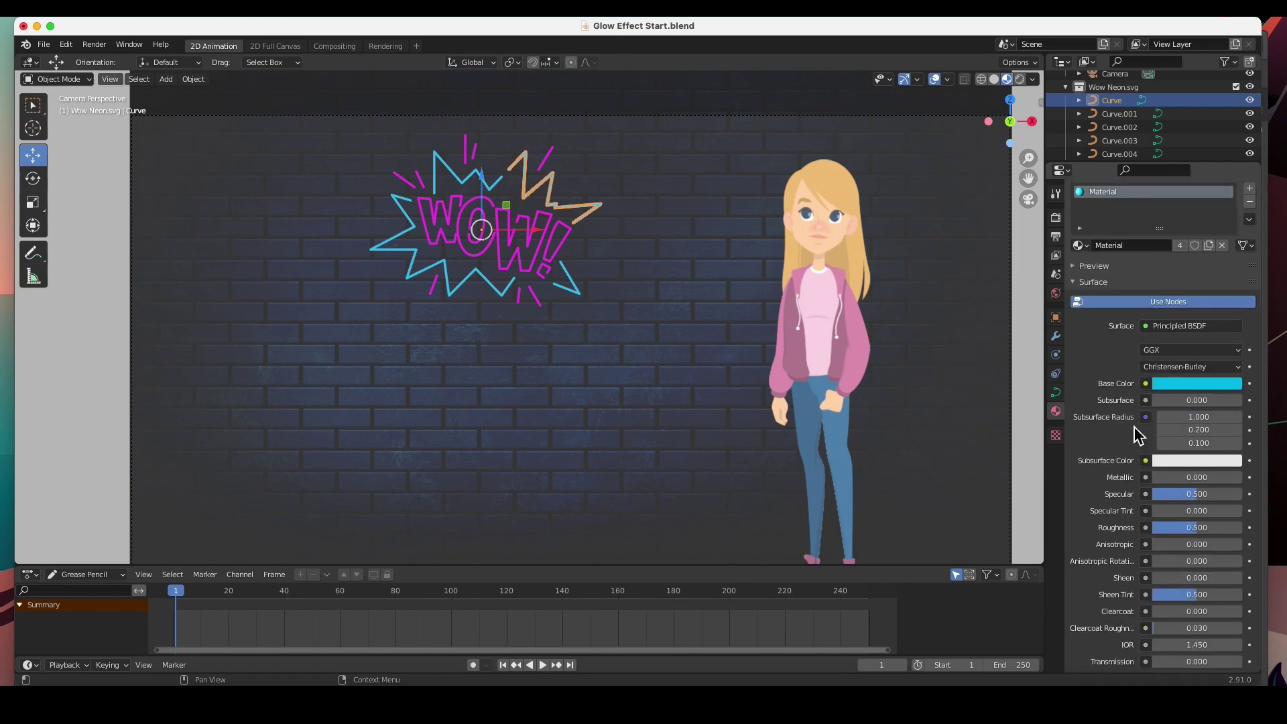
click(1195, 433)
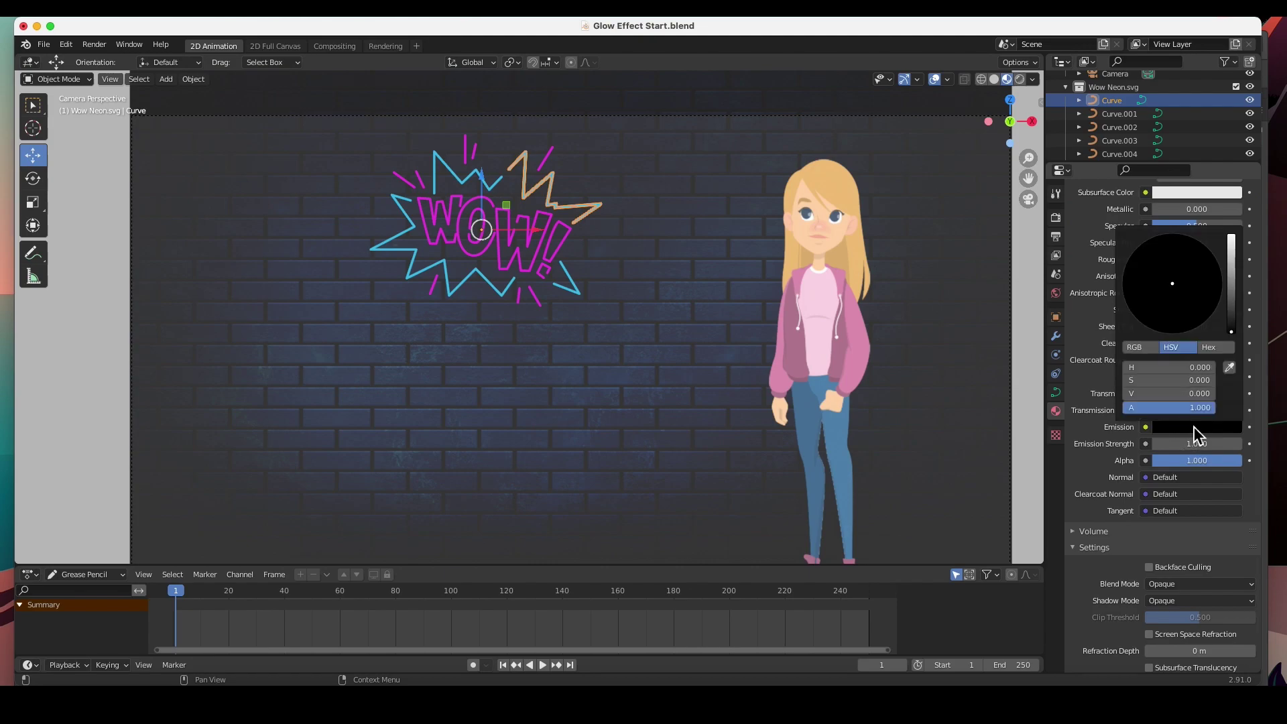
click(1231, 483)
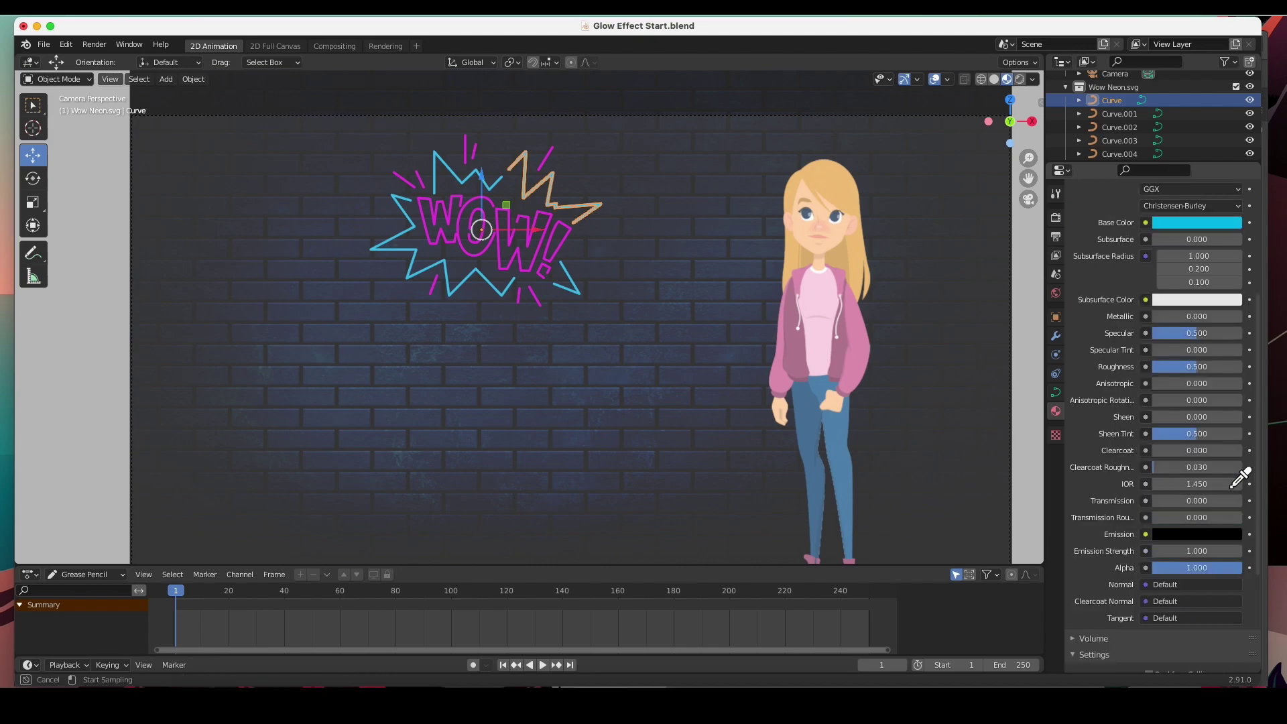
click(1232, 225)
- Shift the emission color's hue toward cyan, about 0.524, and raise the emission strength to 15.9
click(1190, 534)
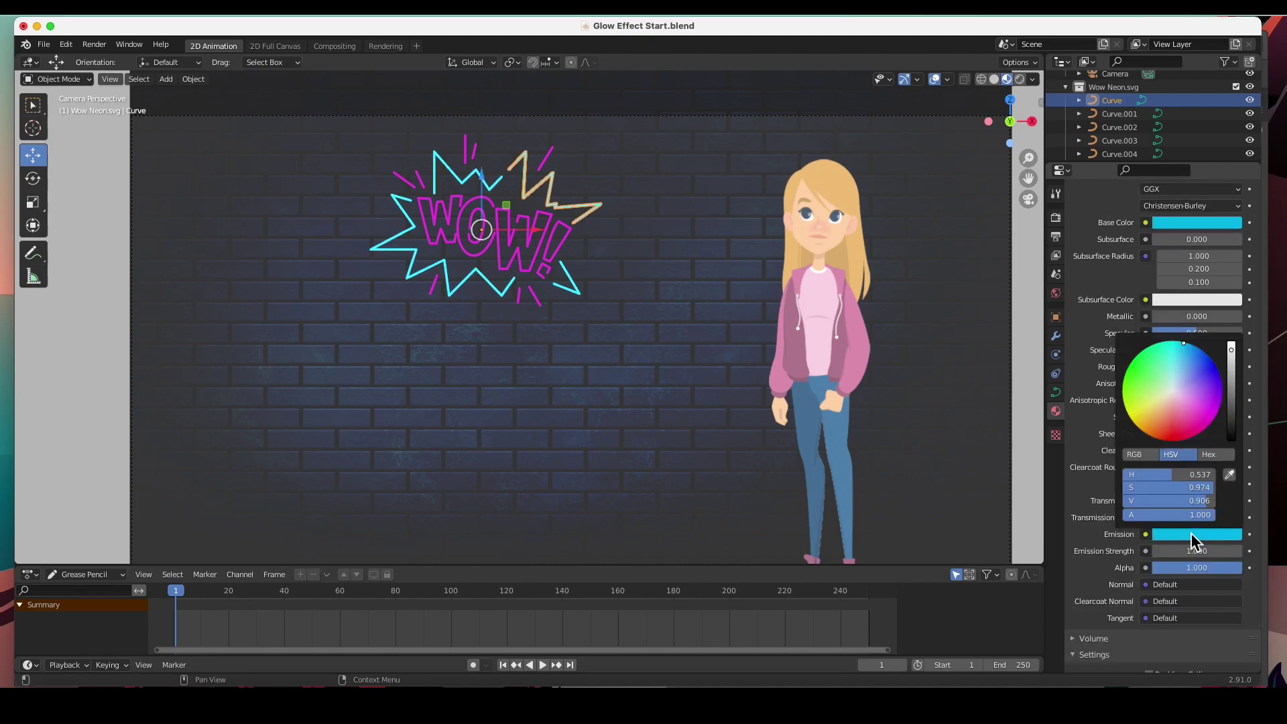
click(1180, 342)
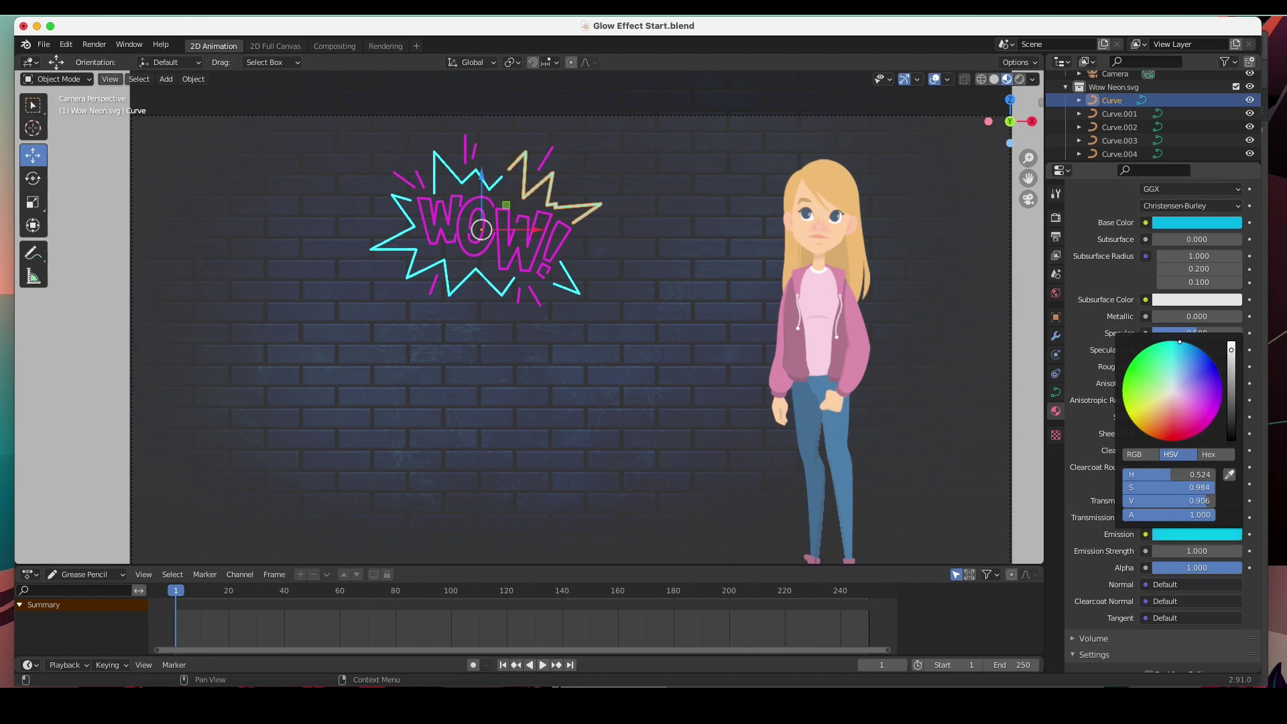
click(1092, 433)
drag(1177, 552, 1242, 551)
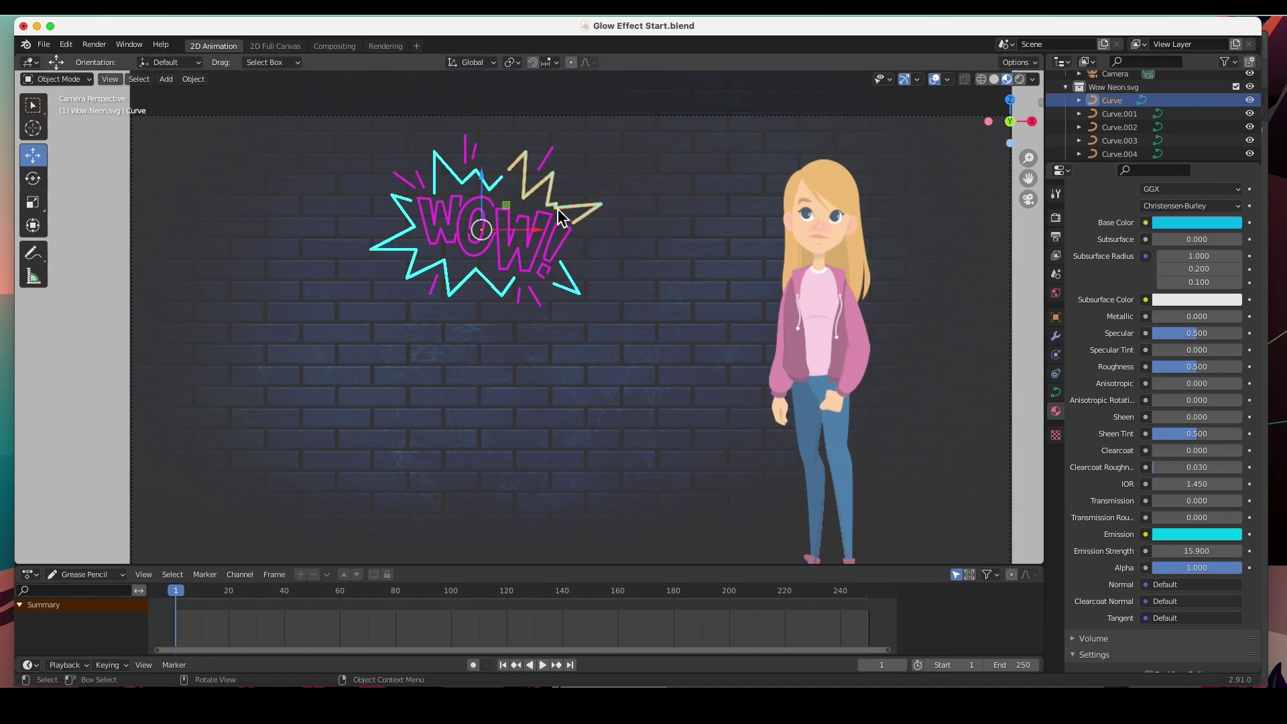
- Deselect the curve, enable Bloom in the Eevee render settings and return to the curve's material settings
click(101, 294)
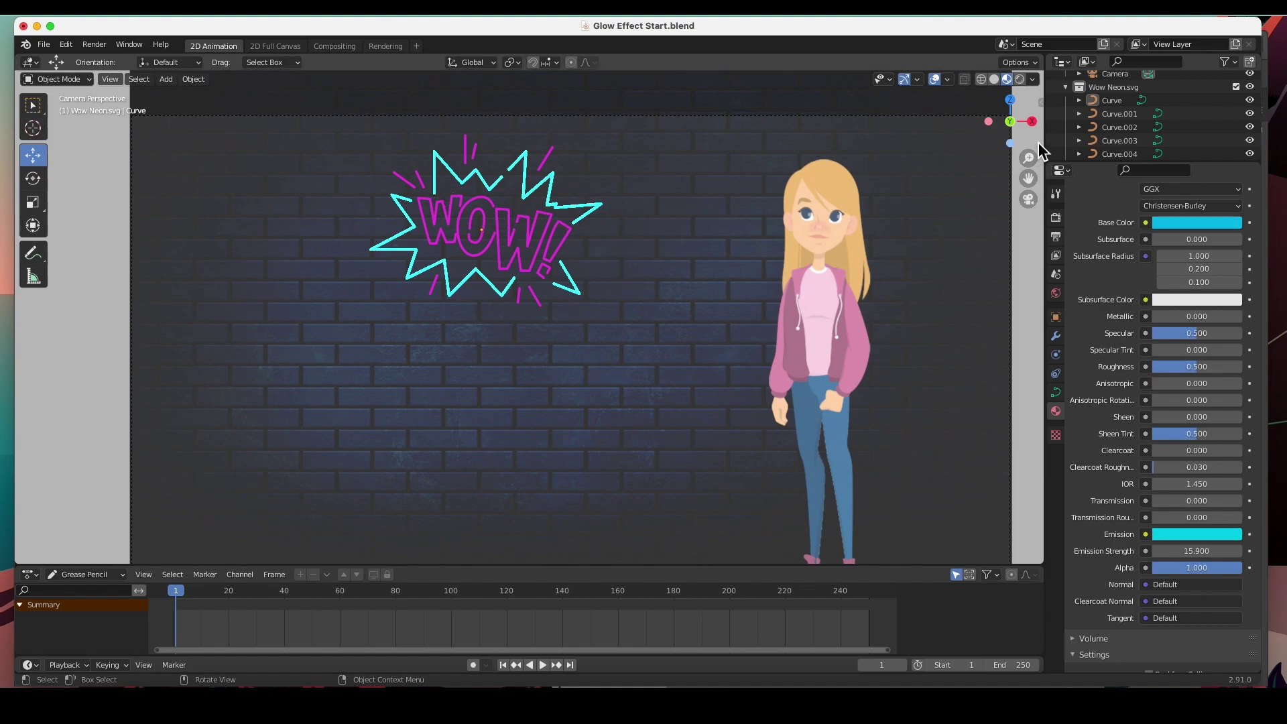
click(1056, 219)
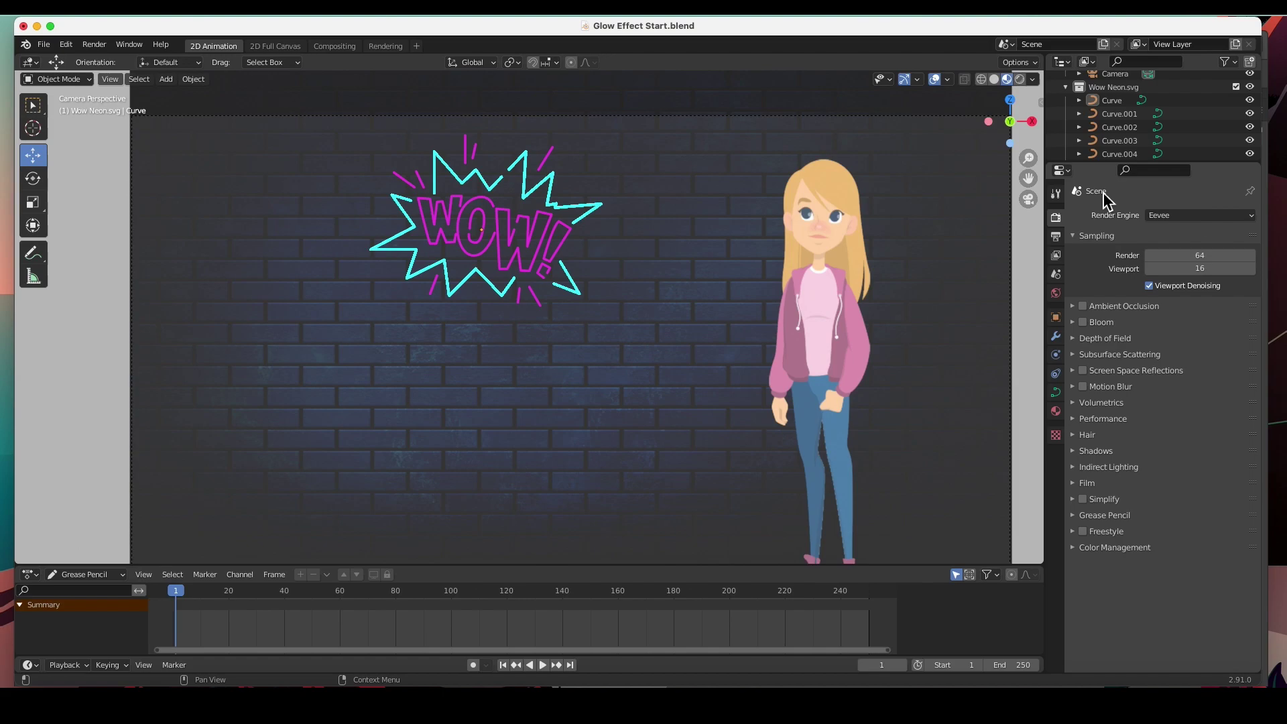
click(1083, 322)
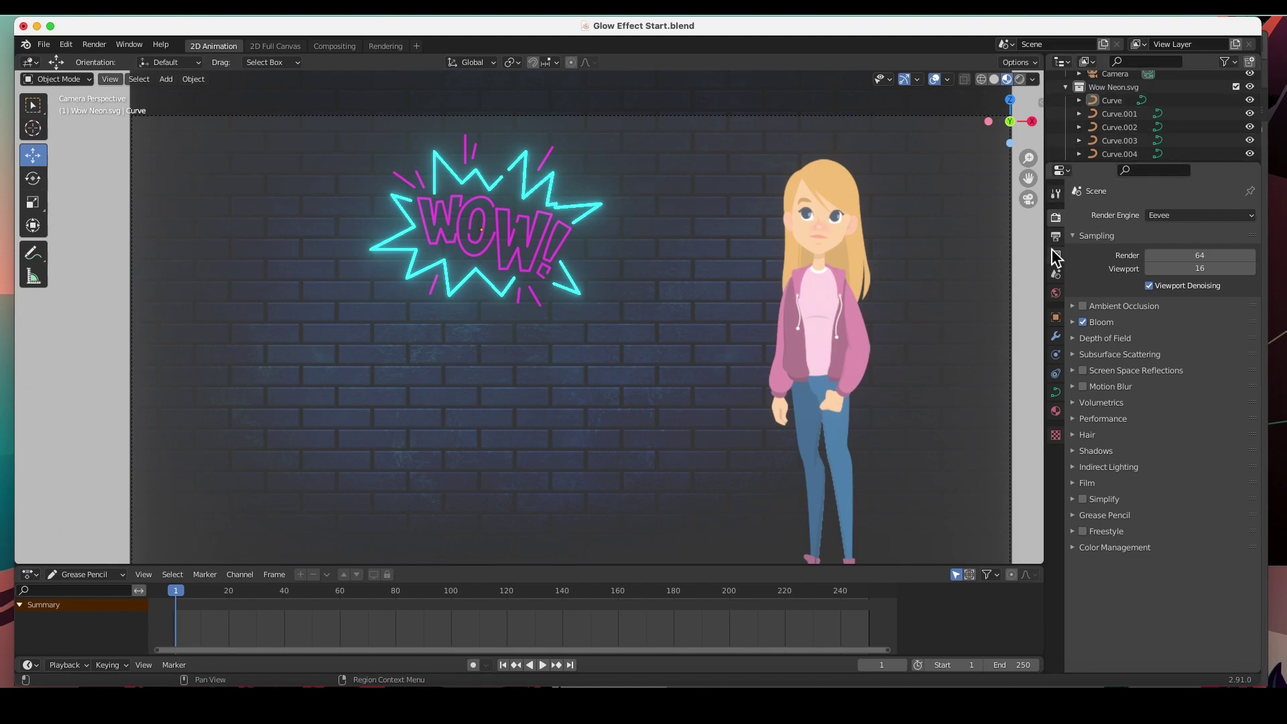
click(1057, 413)
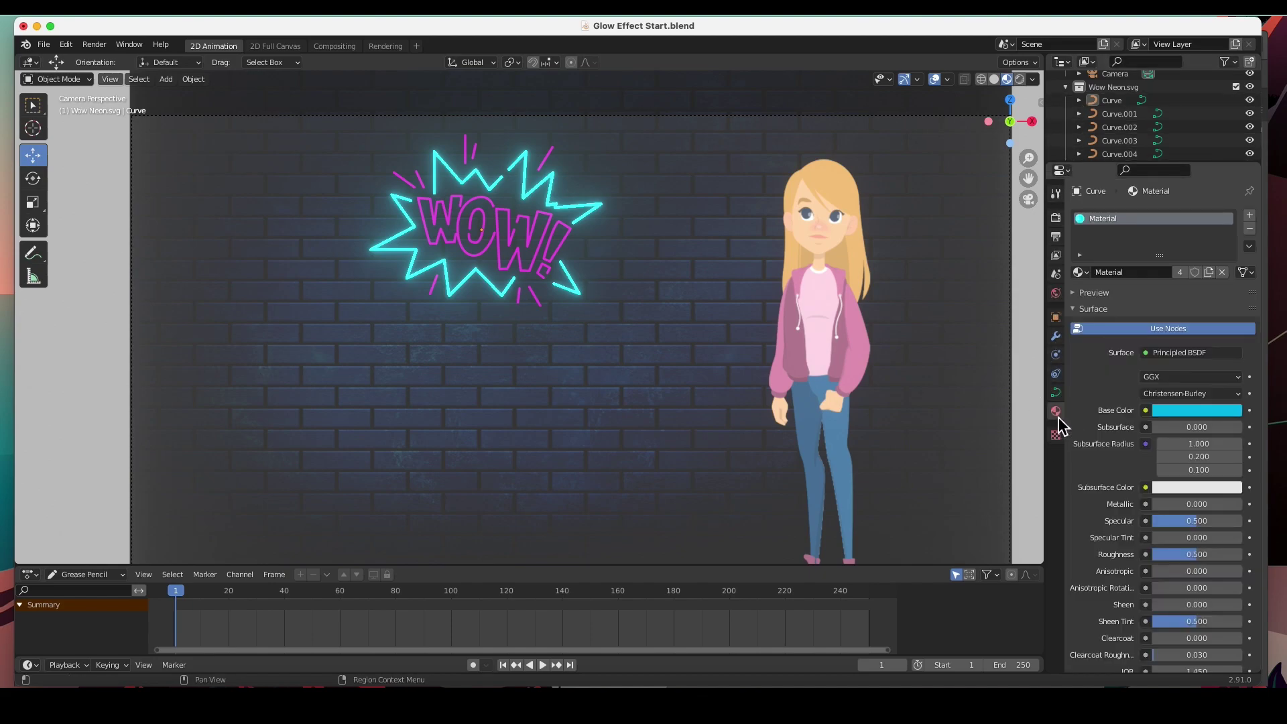
- Set the emission color of the magenta exclamation mark's material by sampling its base color with the eyedropper
click(562, 258)
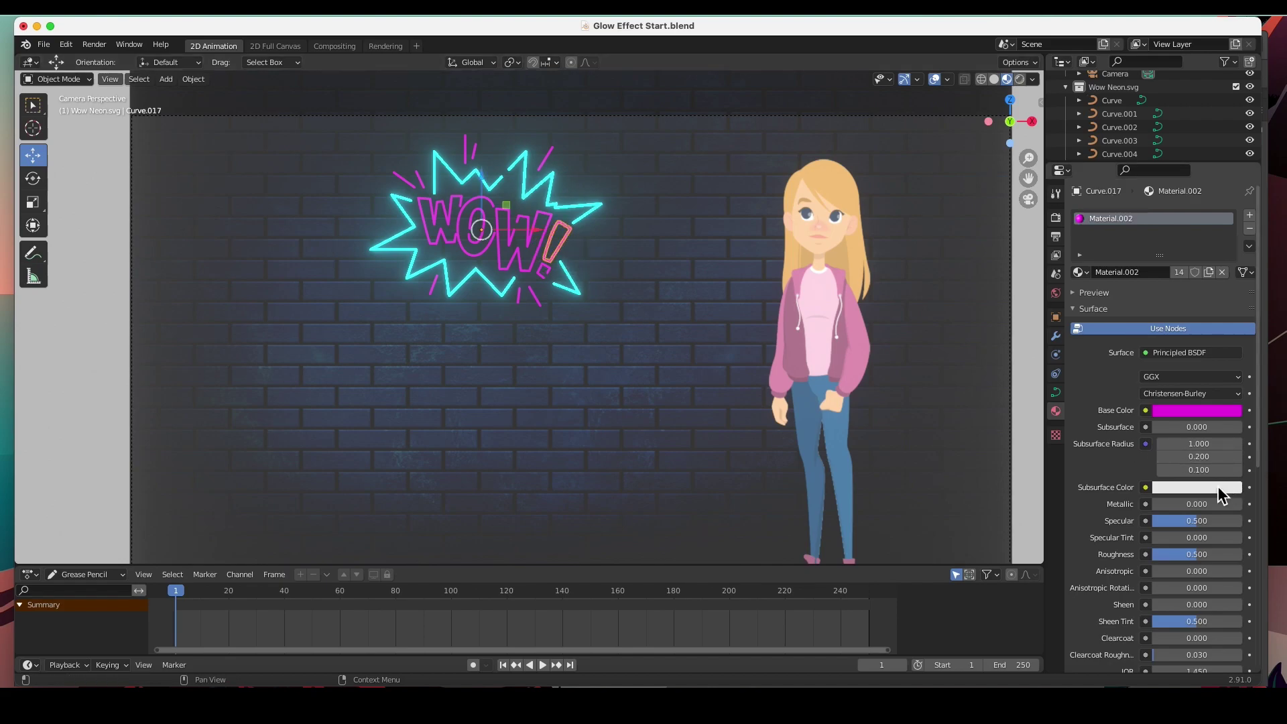
scroll(1200, 487, down, 6)
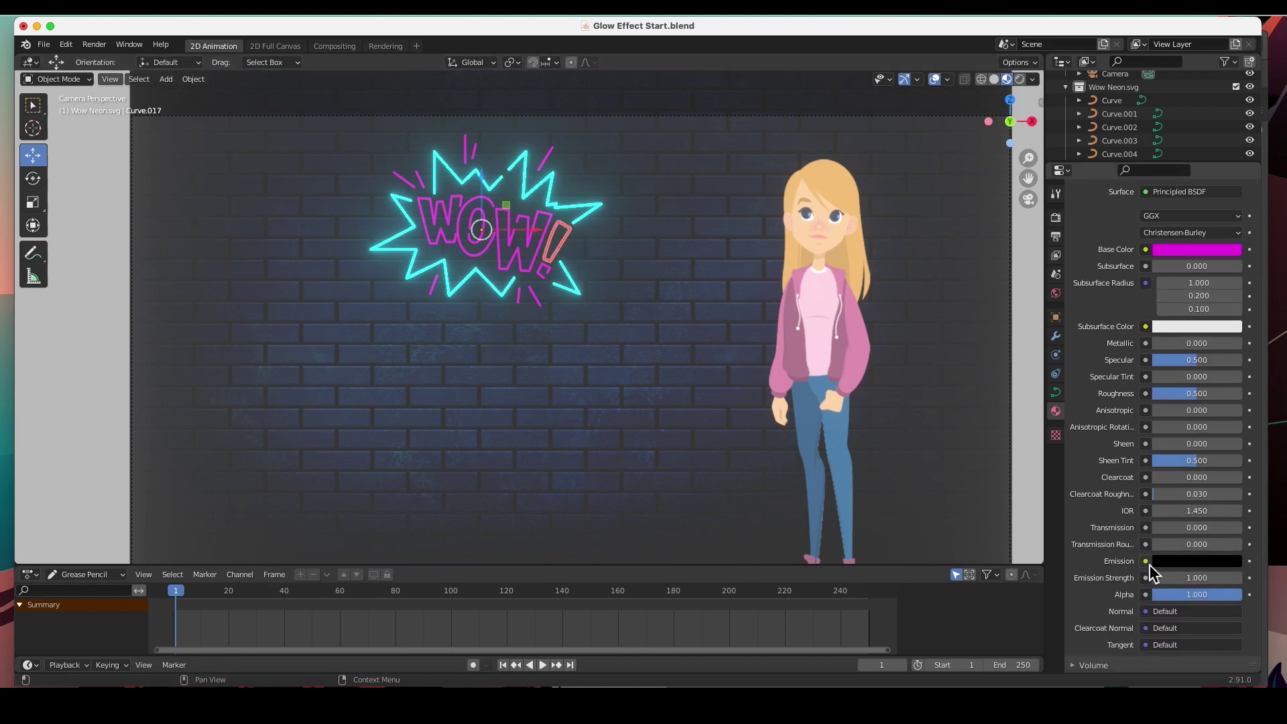
click(1196, 562)
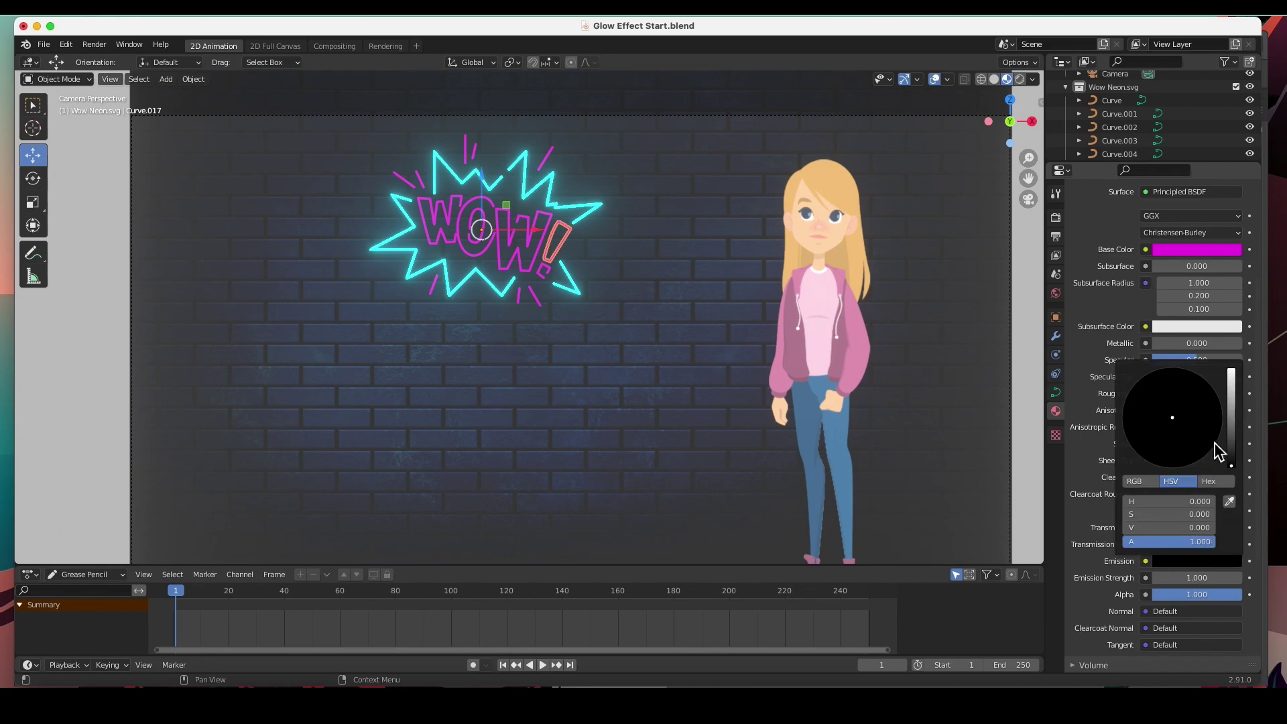
click(1231, 502)
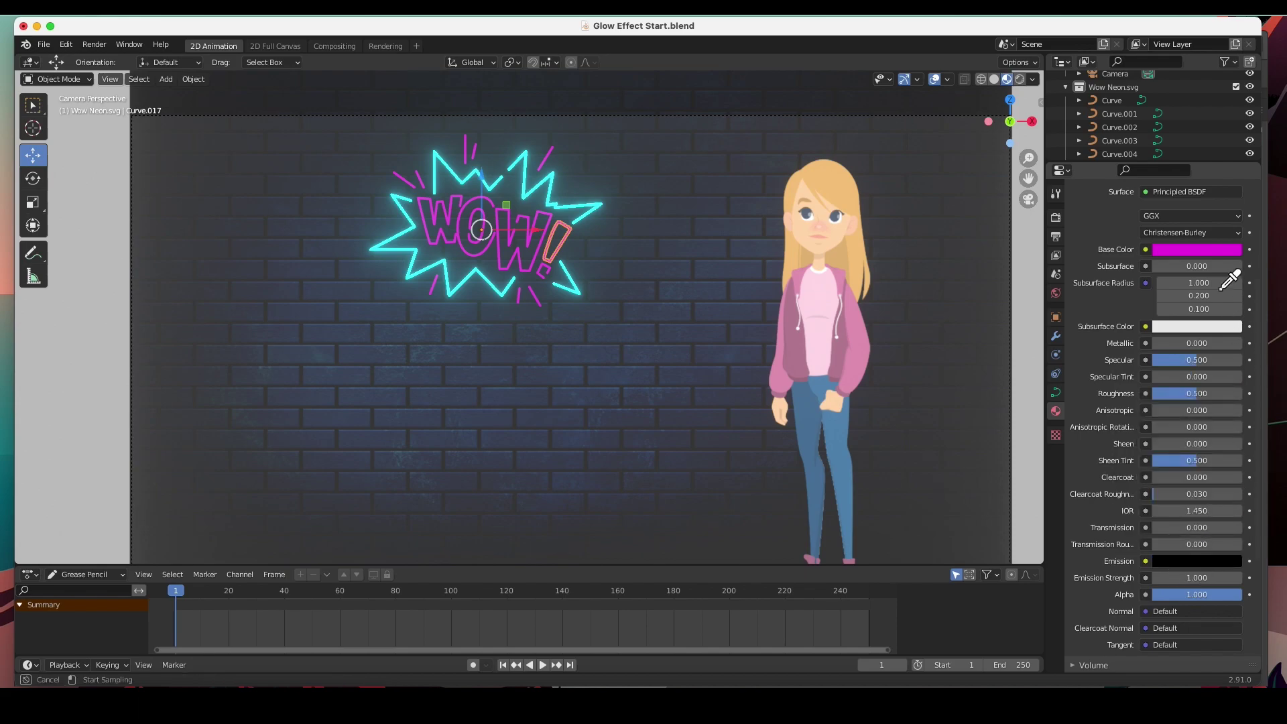
click(1220, 253)
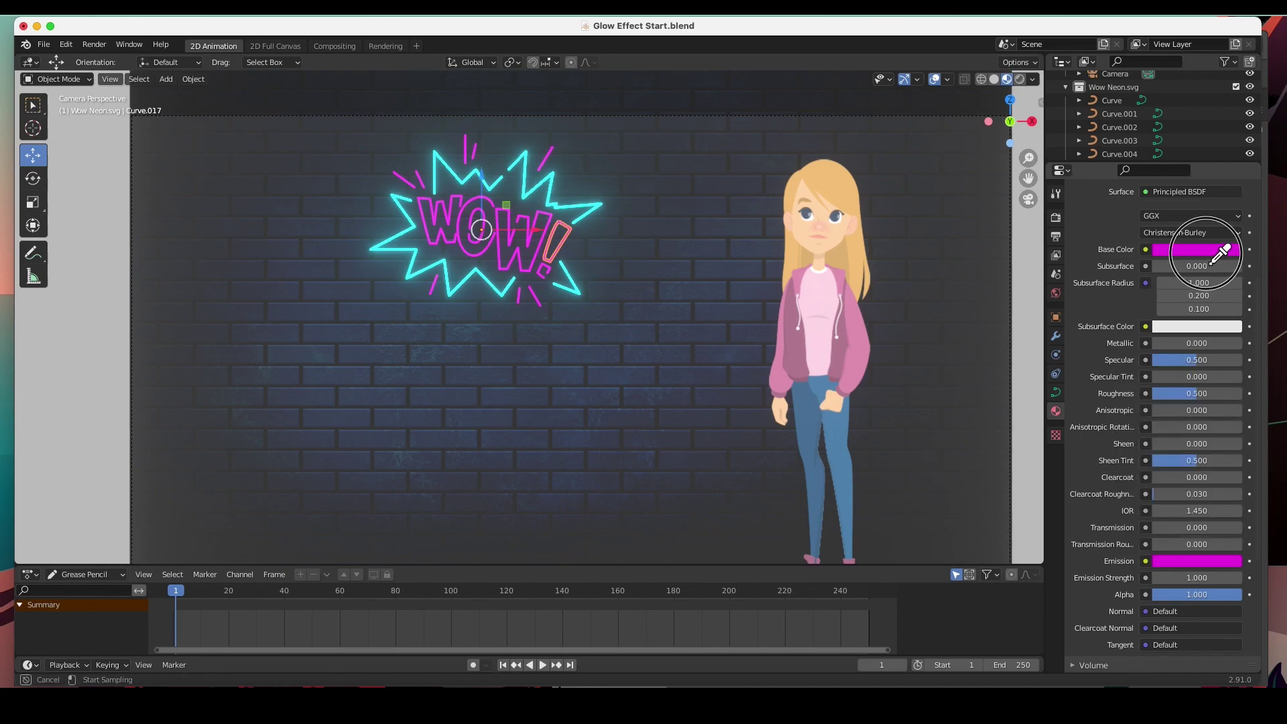
- Raise the magenta material's emission strength to 17.3
click(1186, 587)
text(5.7)
key(Return)
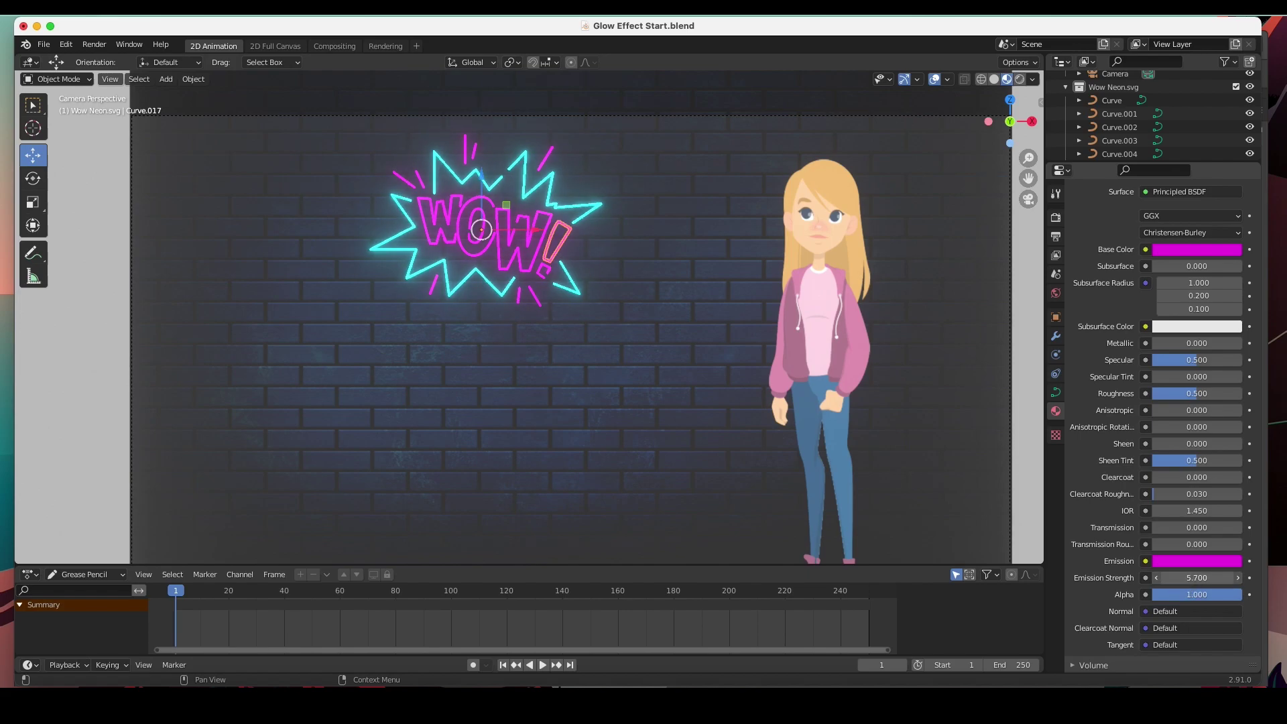
mouse_move(1186, 578)
mouse_down()
mouse_move(1207, 578)
mouse_move(1181, 588)
mouse_up()
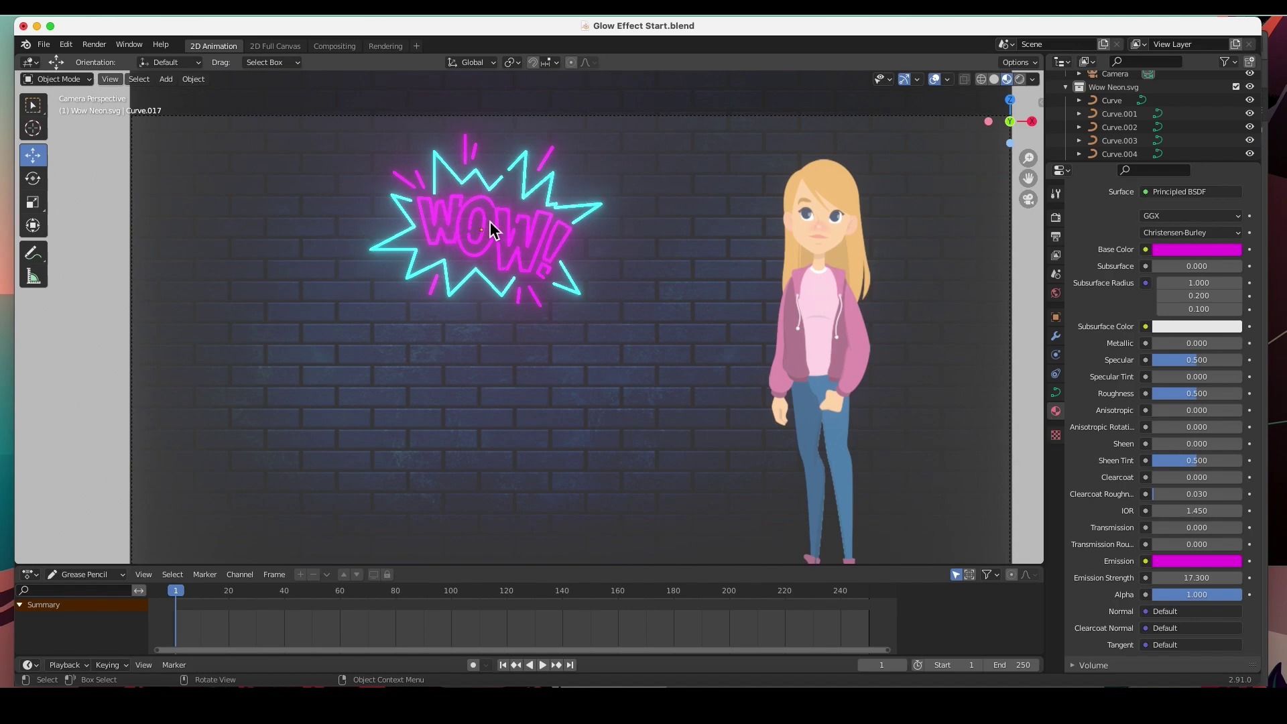
- Toggle Bloom off and on in the render settings to compare the sign's glow, leaving it enabled
click(1056, 218)
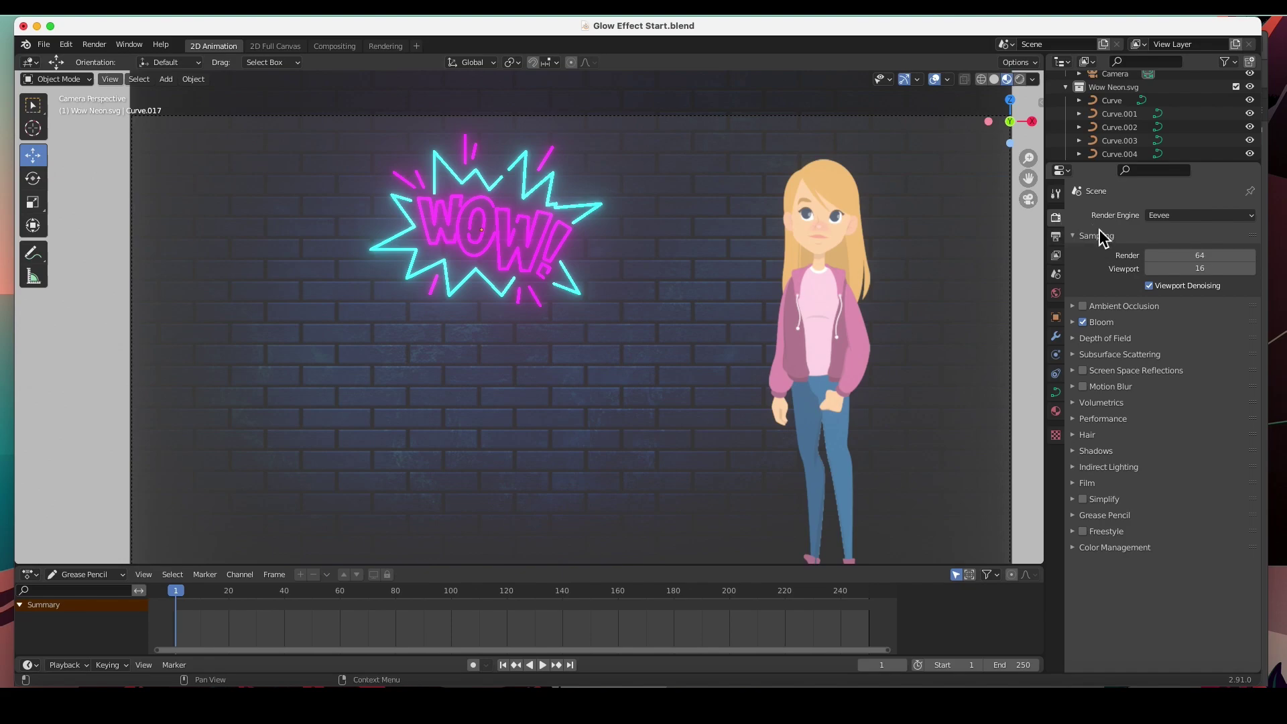
click(1087, 325)
click(1087, 325)
click(1087, 324)
click(1088, 324)
click(1087, 325)
click(1087, 325)
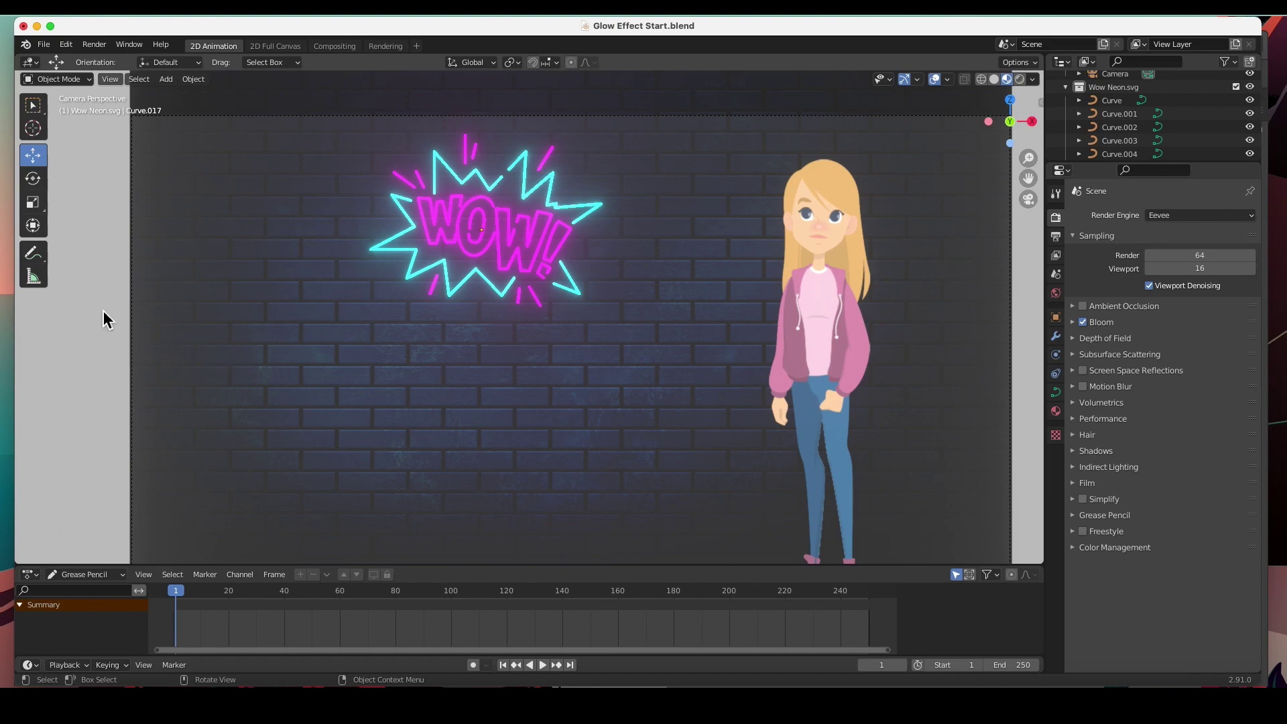
- Turn off Scene World in the viewport shading options and inspect the scene from the side and through the camera
click(1033, 79)
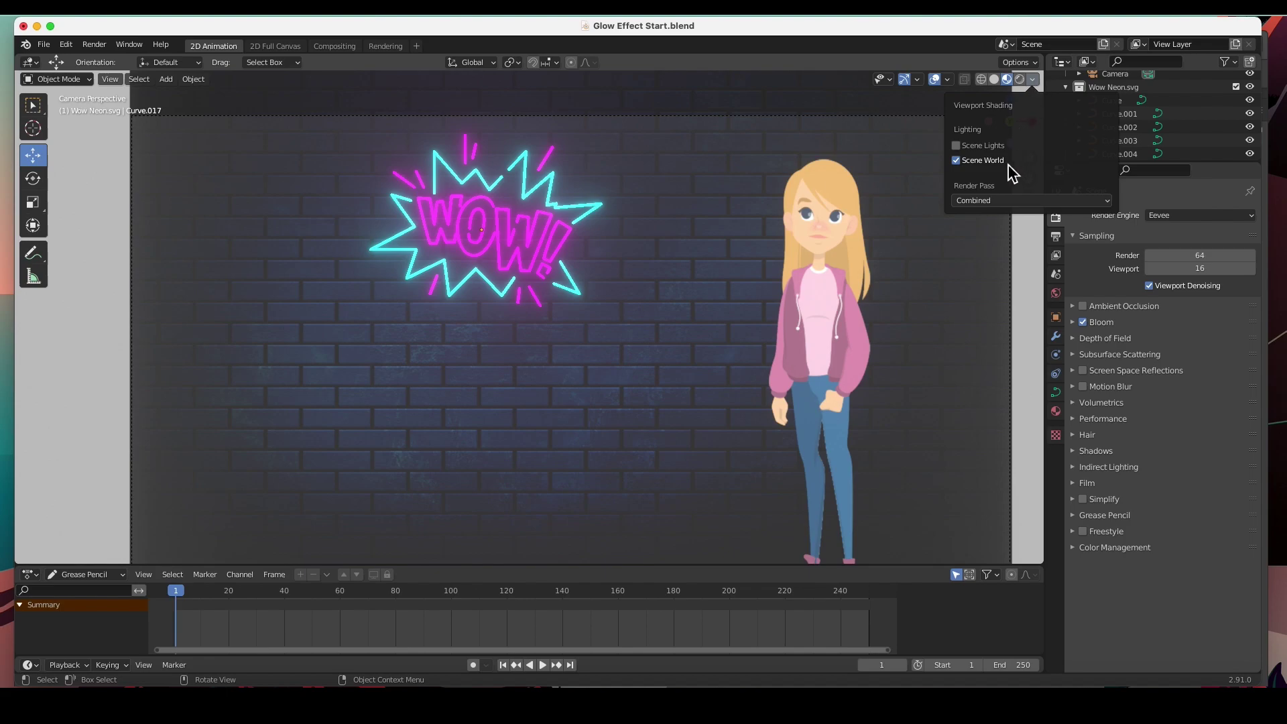
click(959, 162)
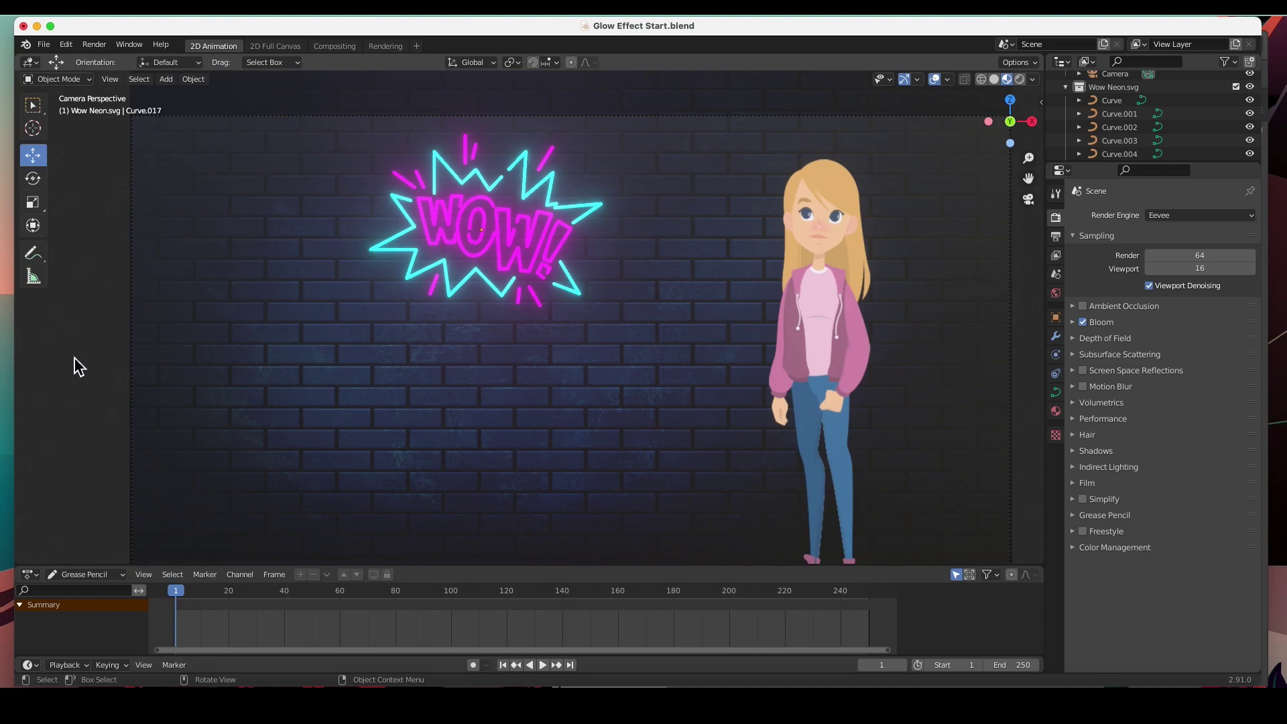
scroll(101, 331, down, 4)
middle_drag(553, 344, 831, 351)
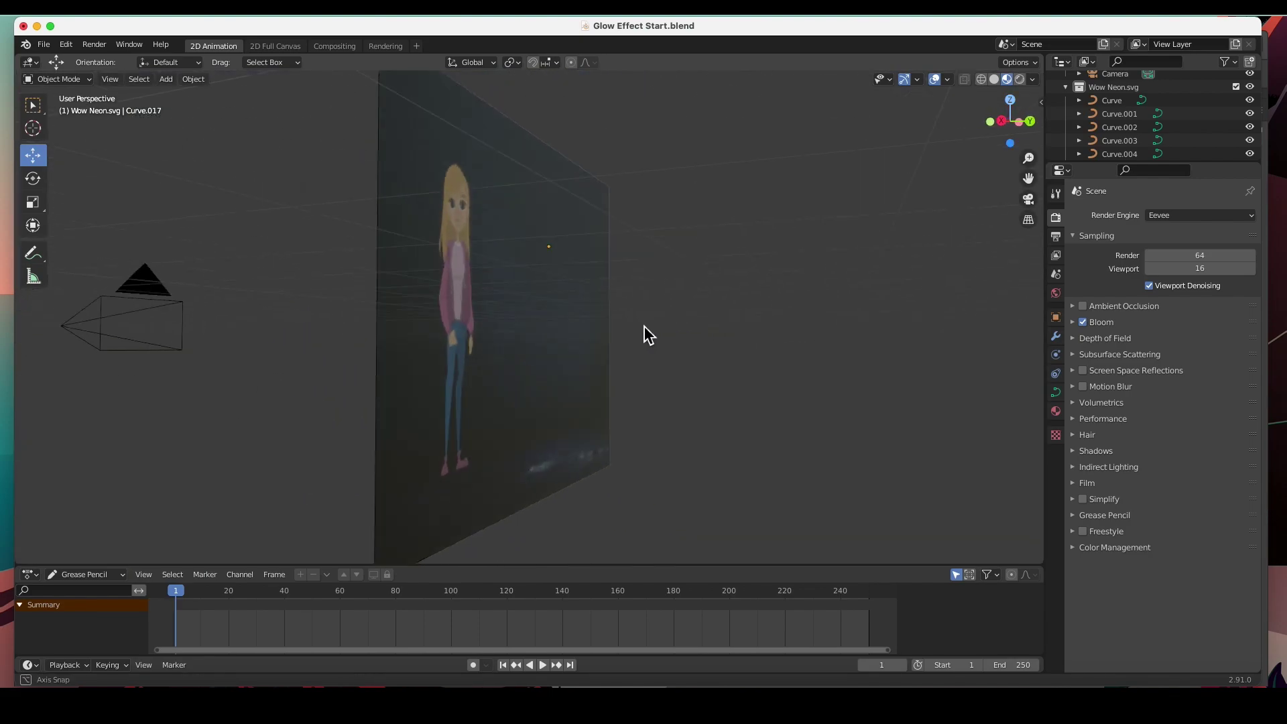
key(KP_0)
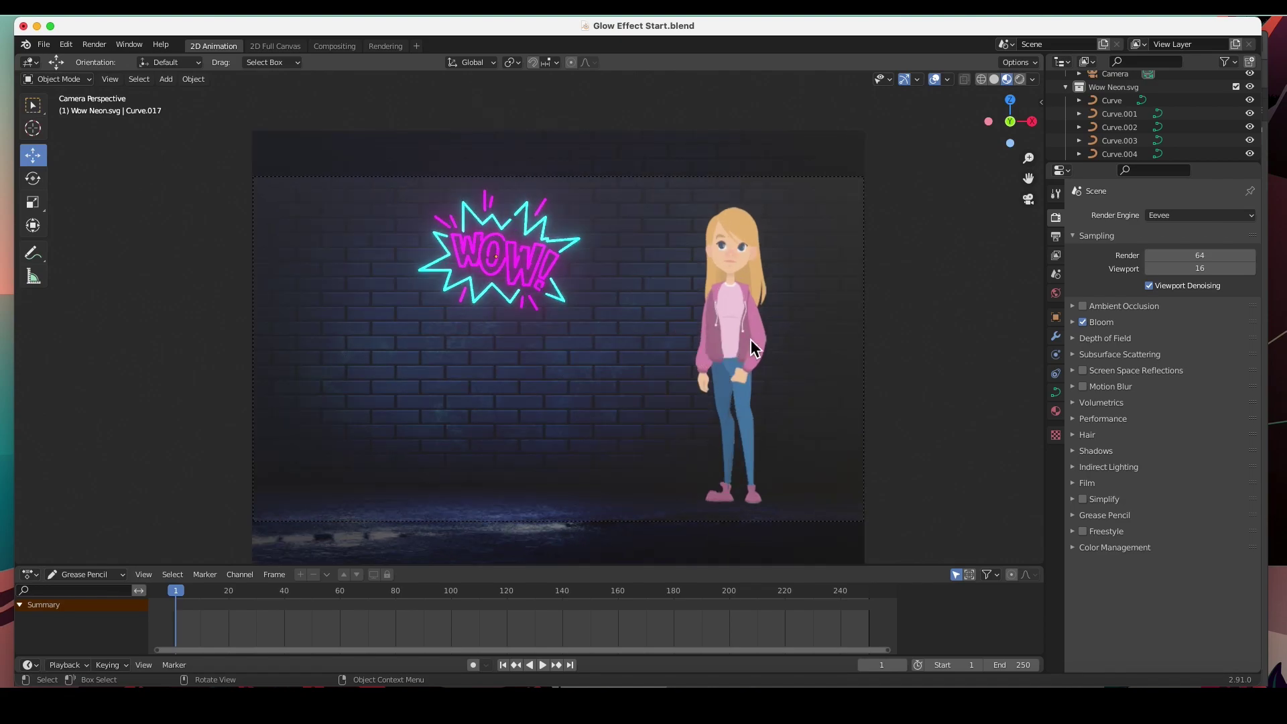
scroll(352, 358, up, 1)
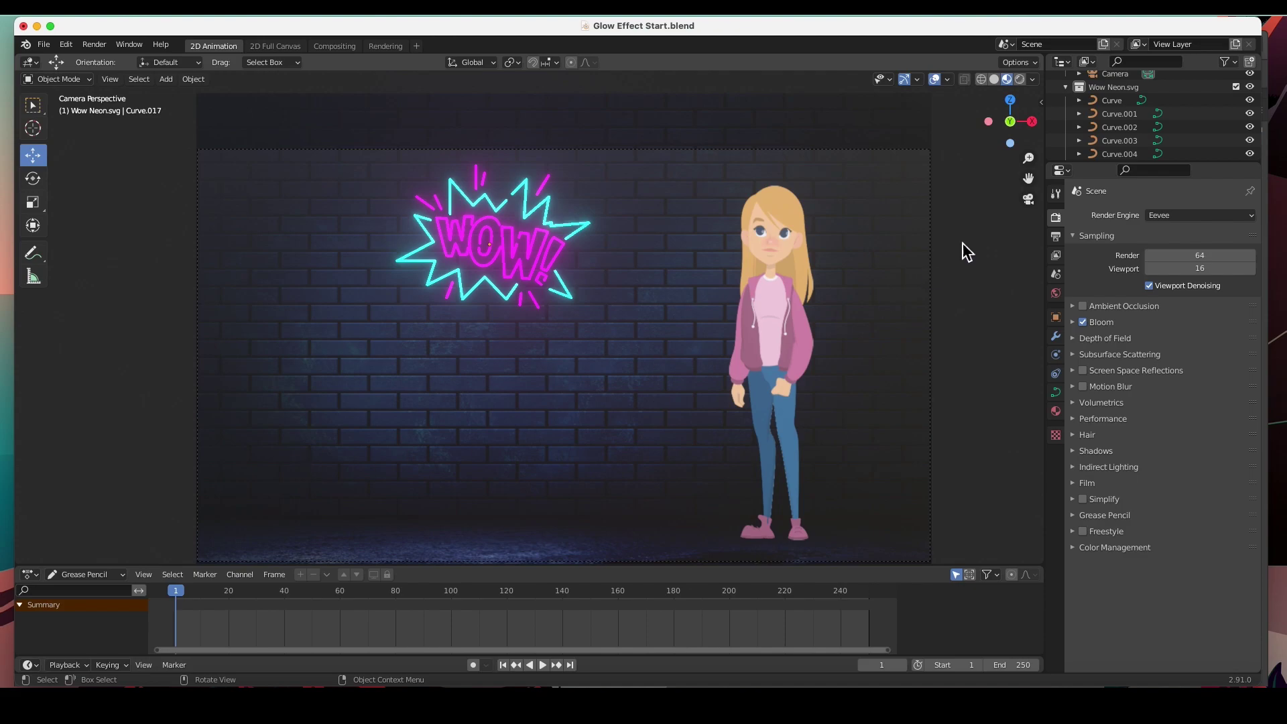
- Try the warm interior, sunny field and dark studio environments as viewport lighting, lowering the strength to 0.615
click(1034, 80)
click(1034, 81)
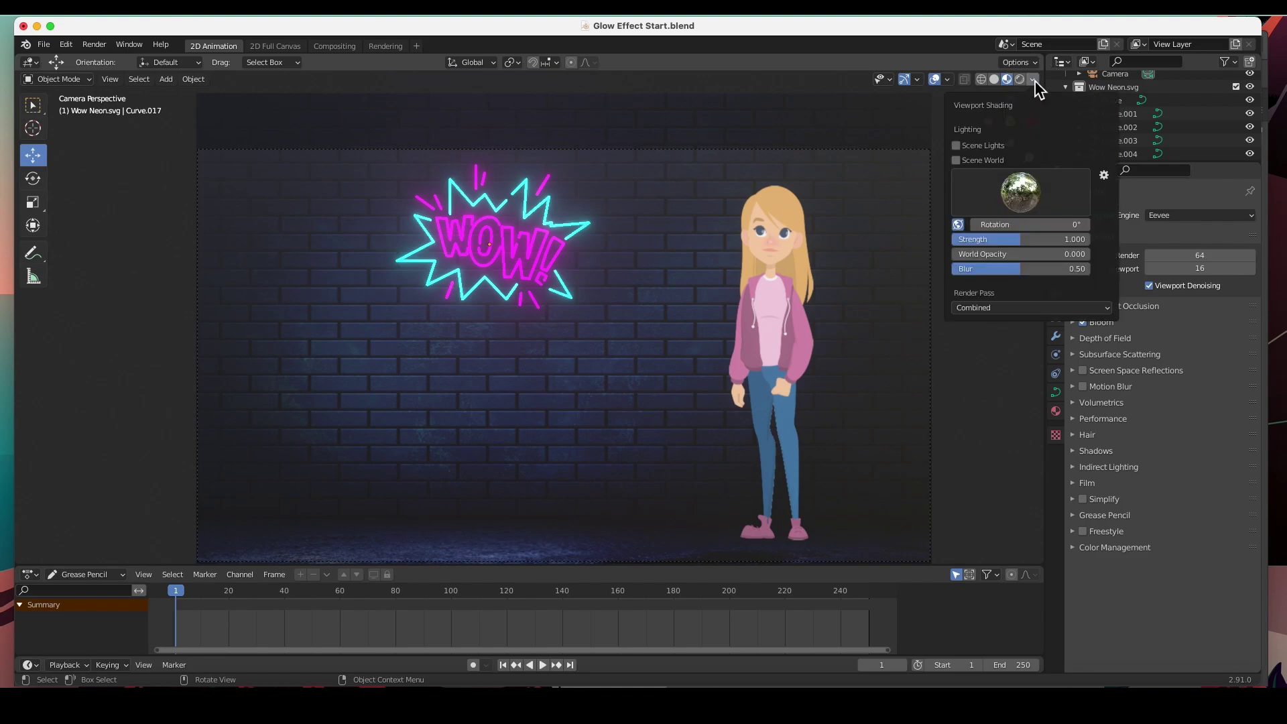
click(1027, 196)
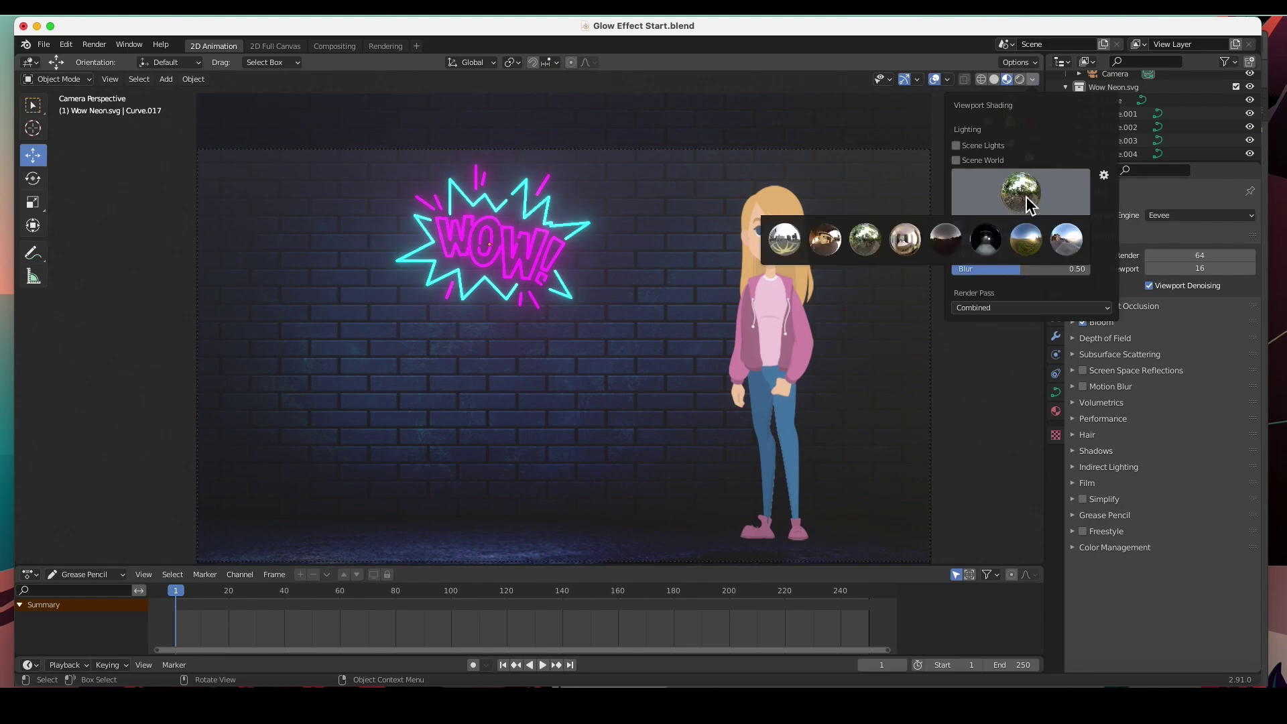
click(831, 240)
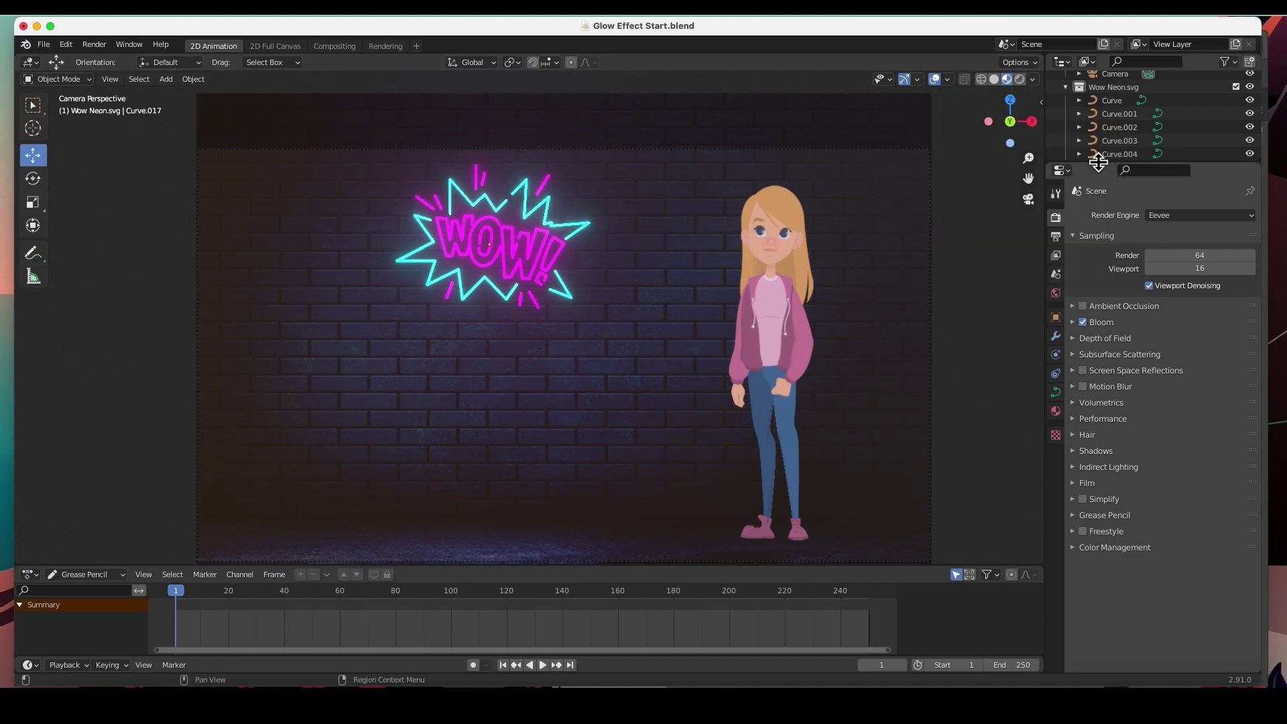
click(1034, 81)
click(1005, 191)
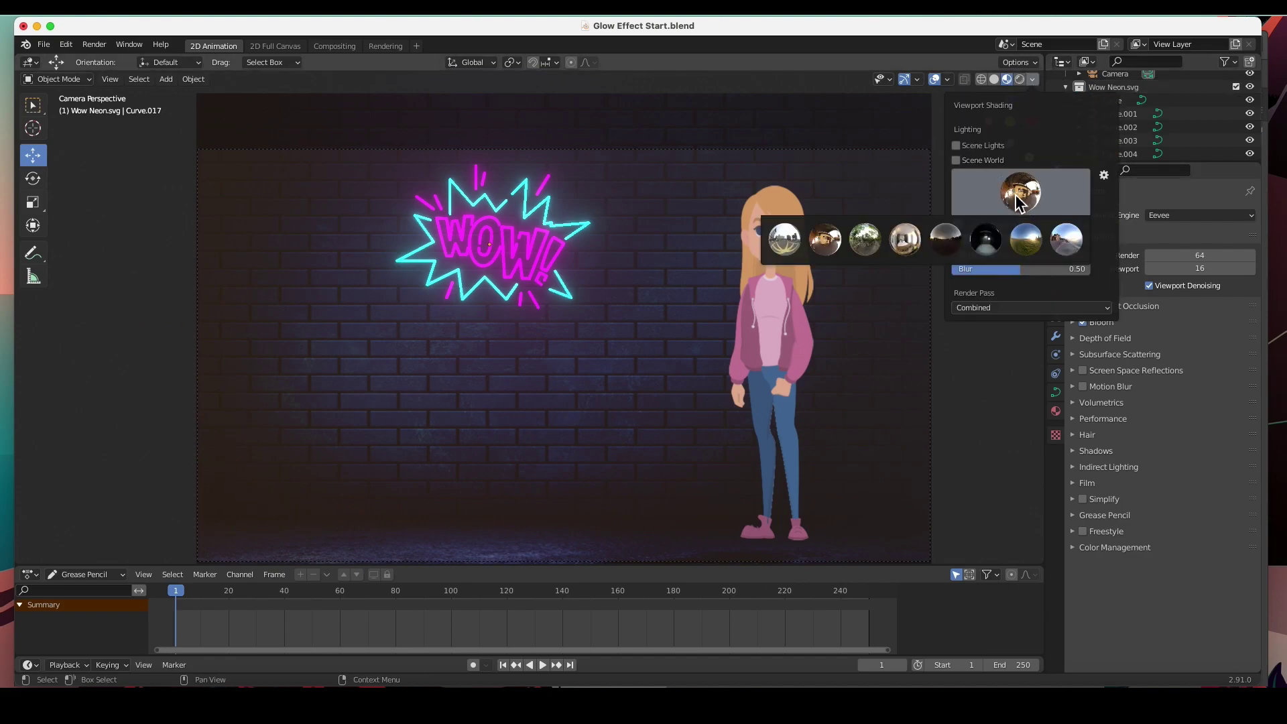
click(1024, 246)
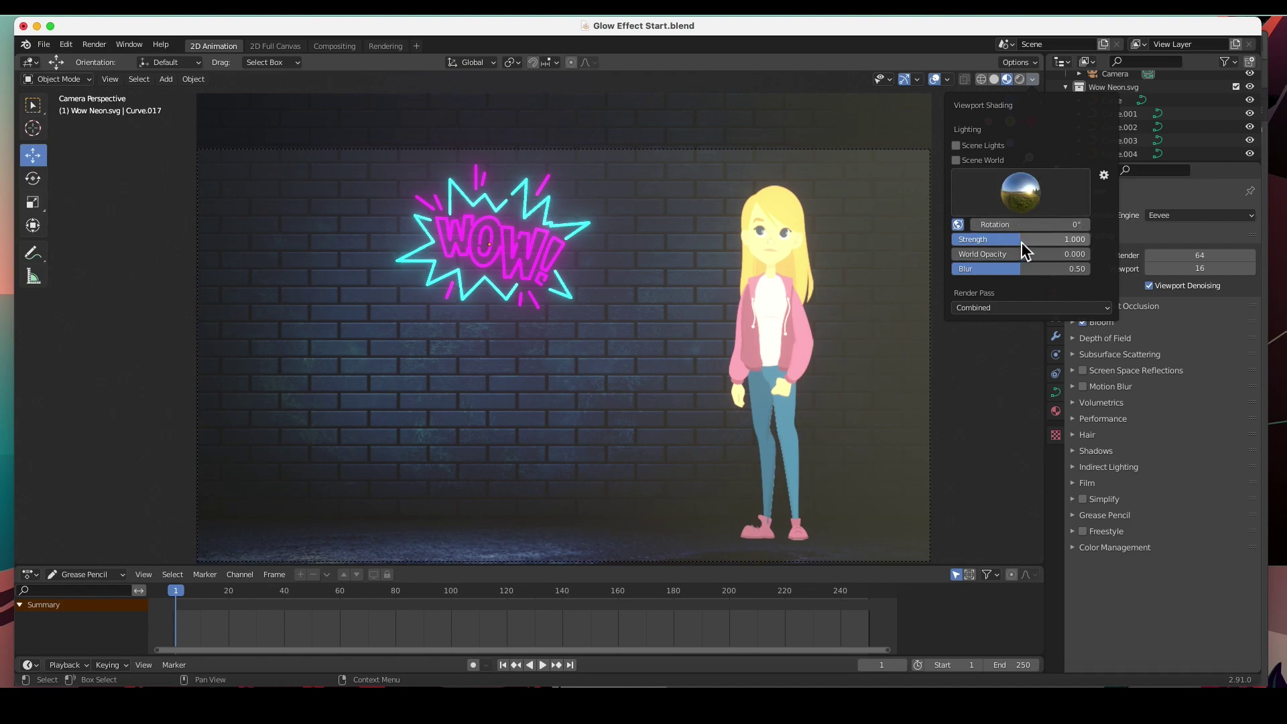
drag(1022, 242, 988, 242)
click(1020, 194)
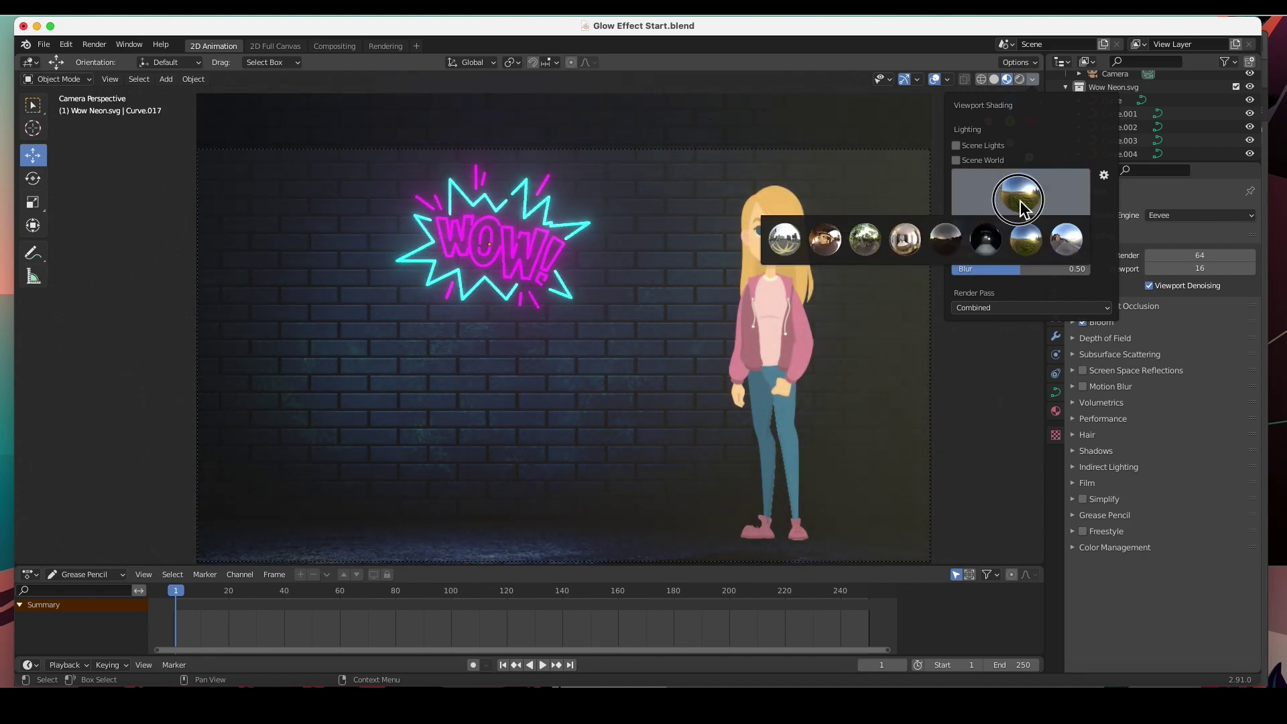
click(999, 236)
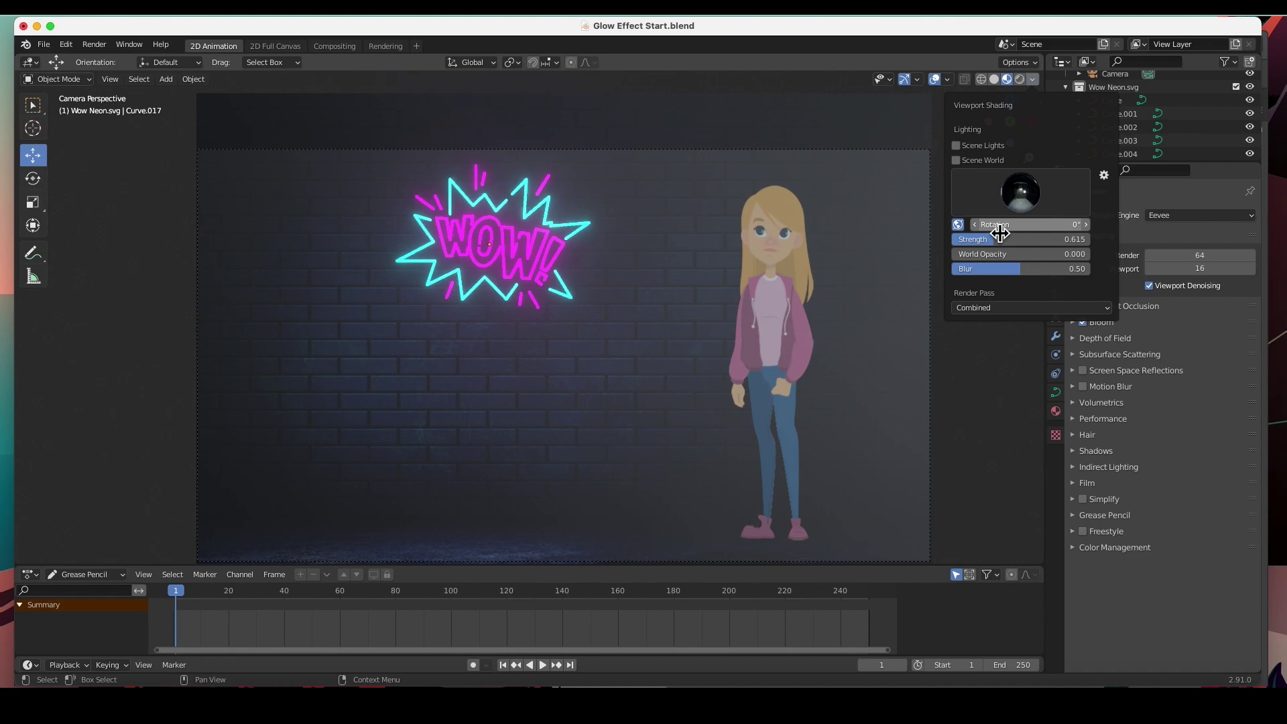
- Light the viewport with the street environment at strength 0.087 and enable Scene Lights
click(1017, 201)
click(1066, 238)
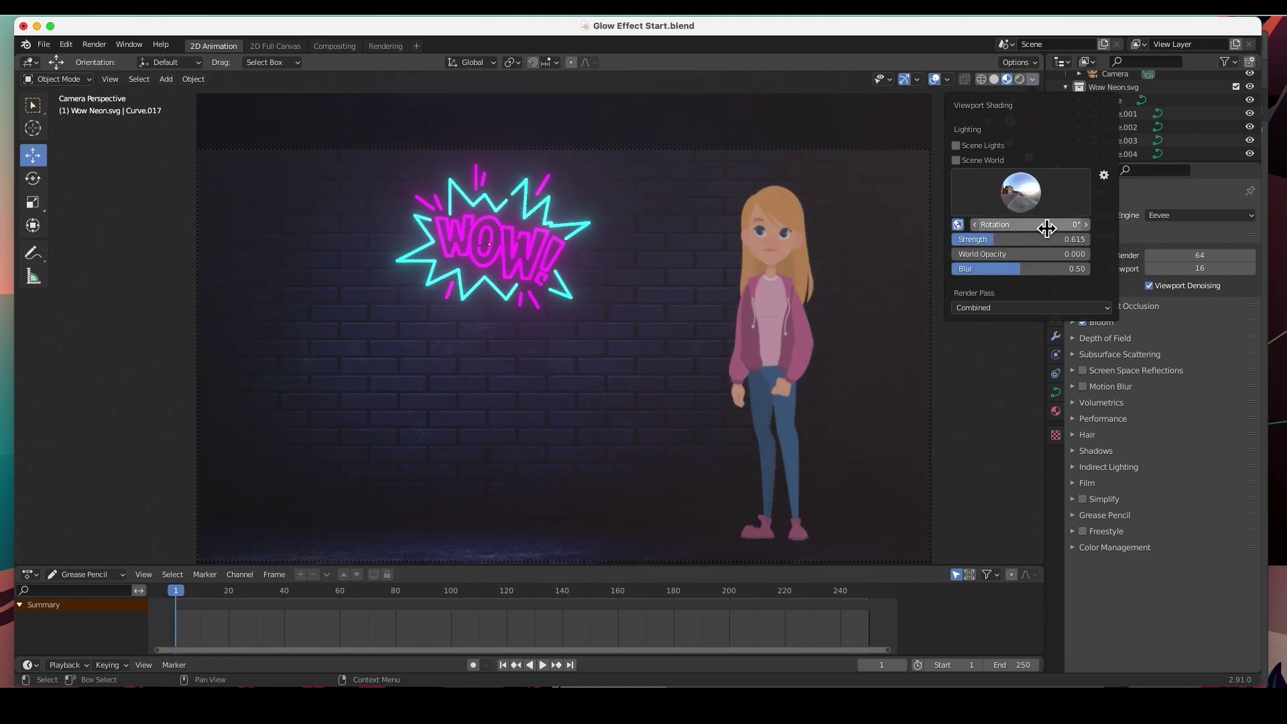
drag(1004, 240, 960, 240)
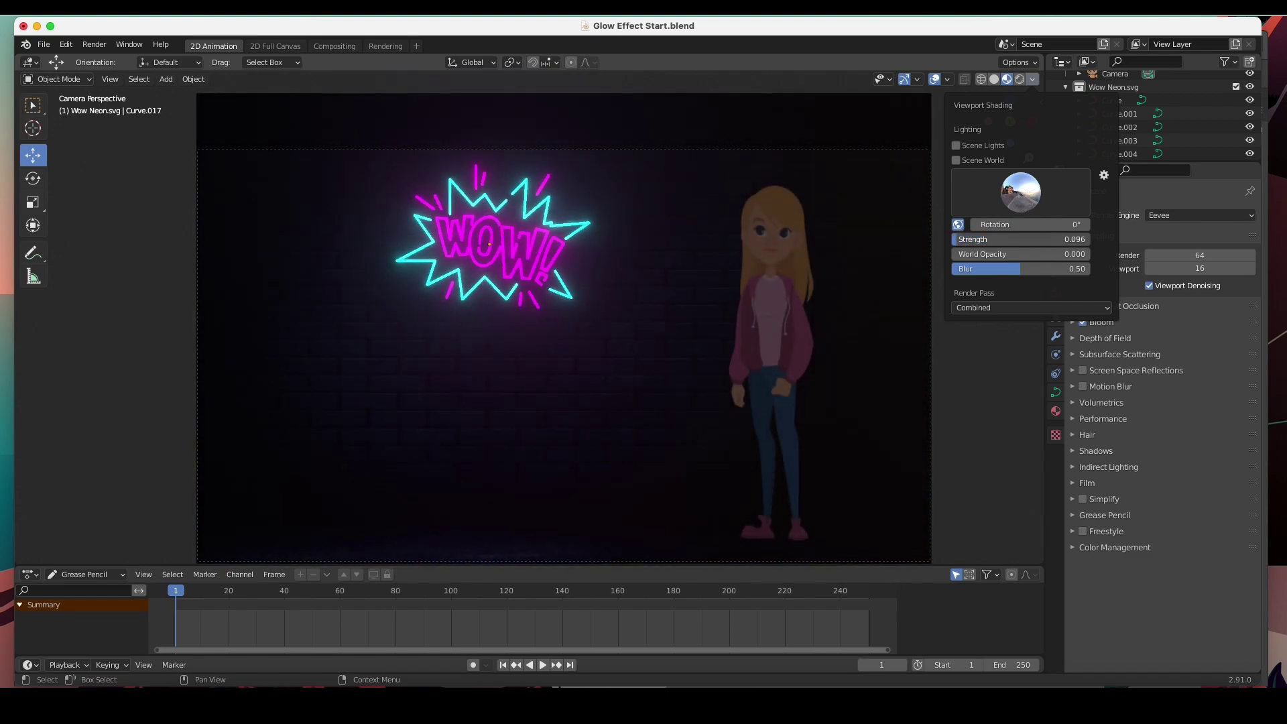
drag(964, 240, 958, 240)
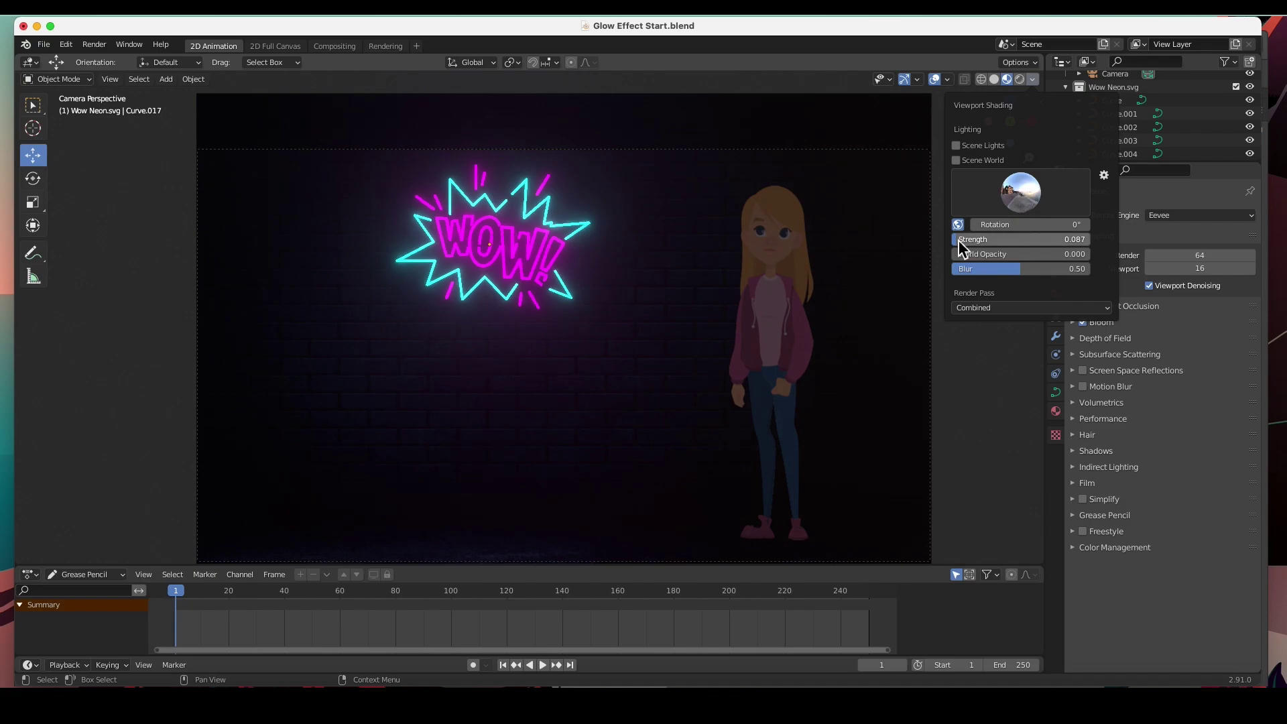
click(958, 146)
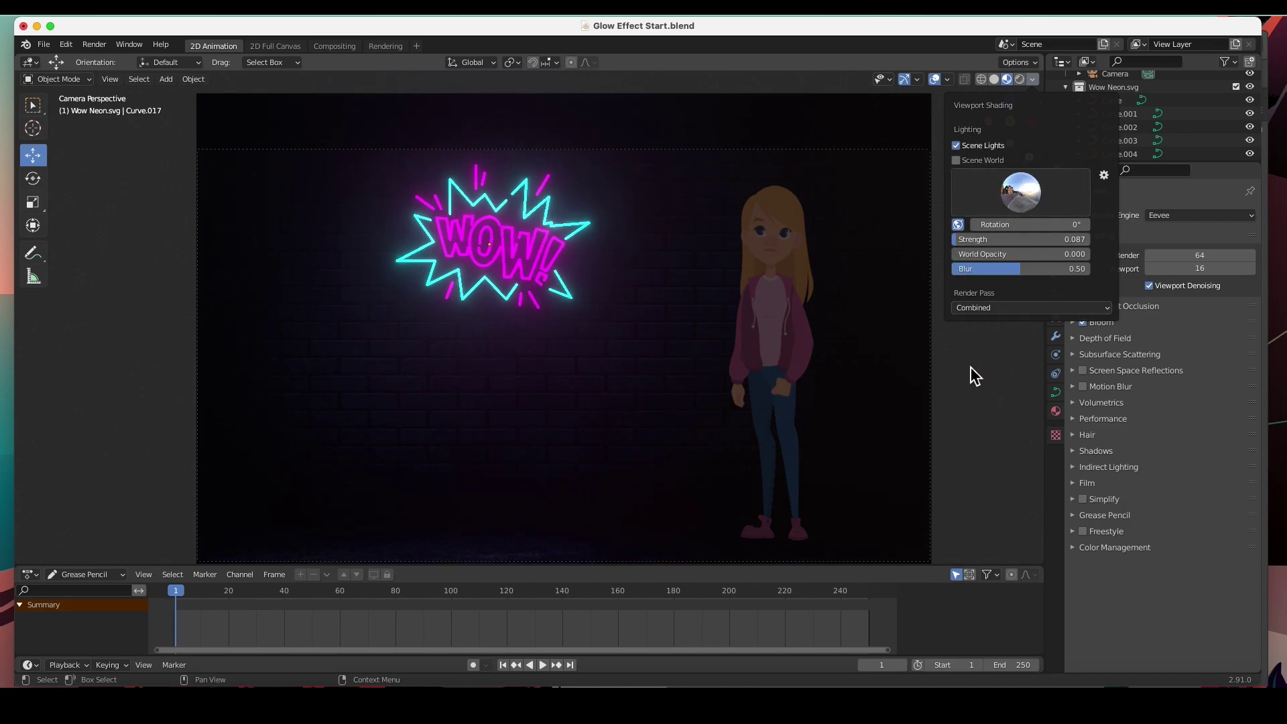
- Add an area light to the scene
scroll(952, 324, down, 3)
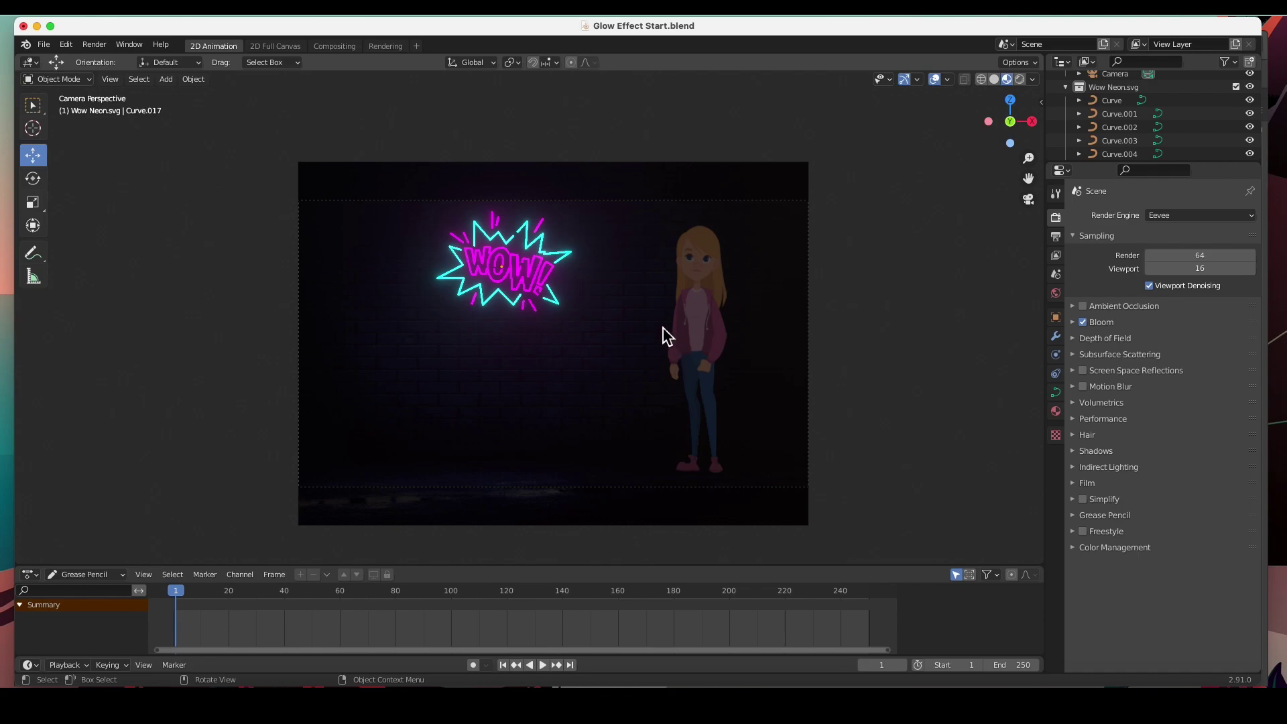
scroll(511, 322, up, 2)
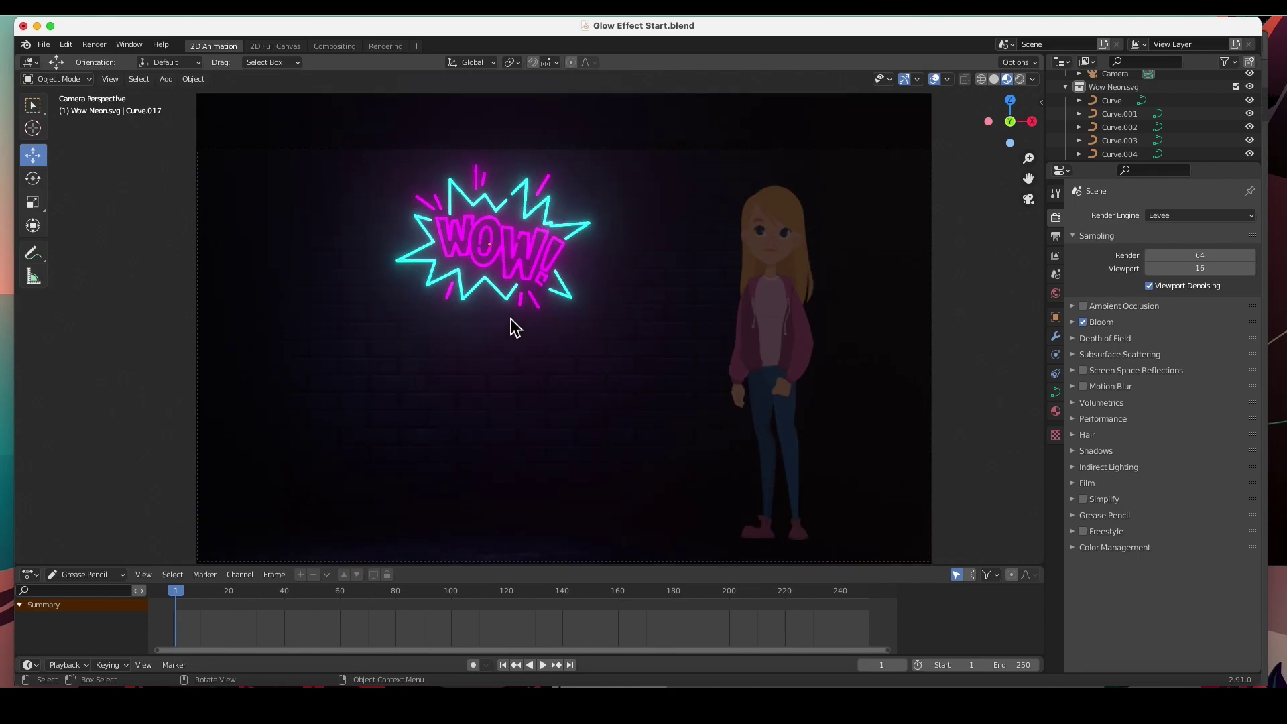
scroll(512, 327, down, 2)
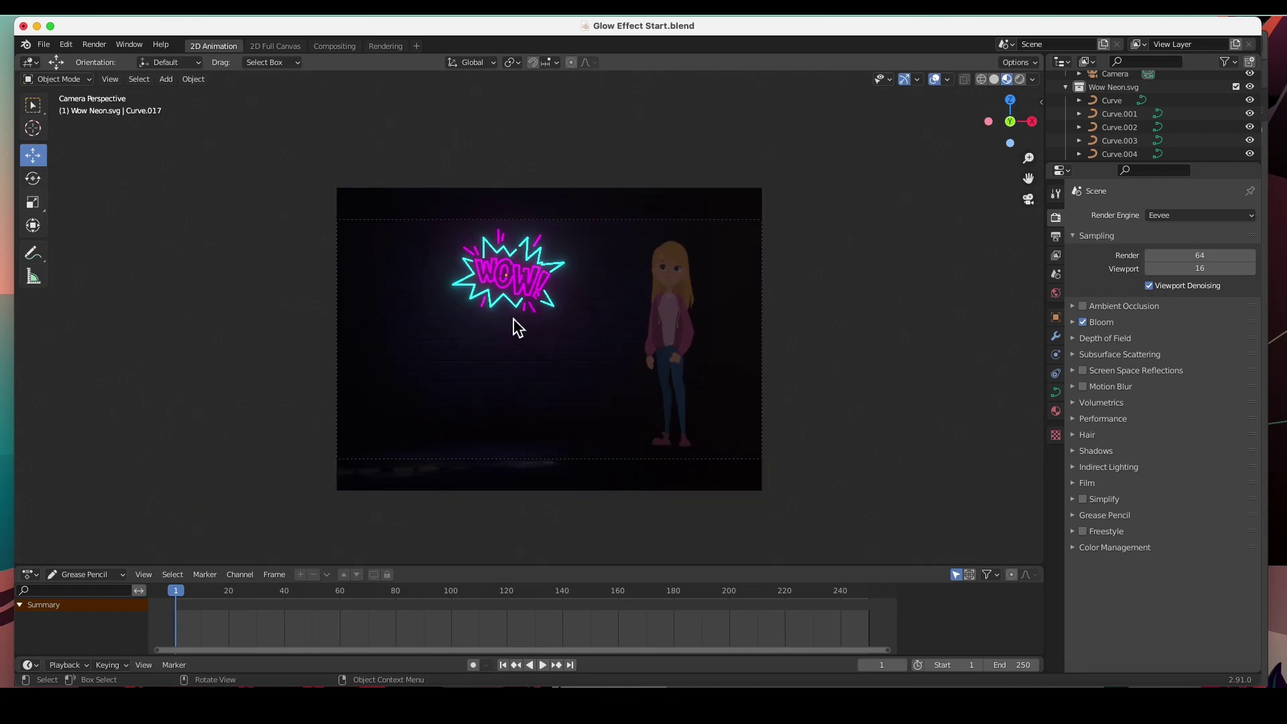
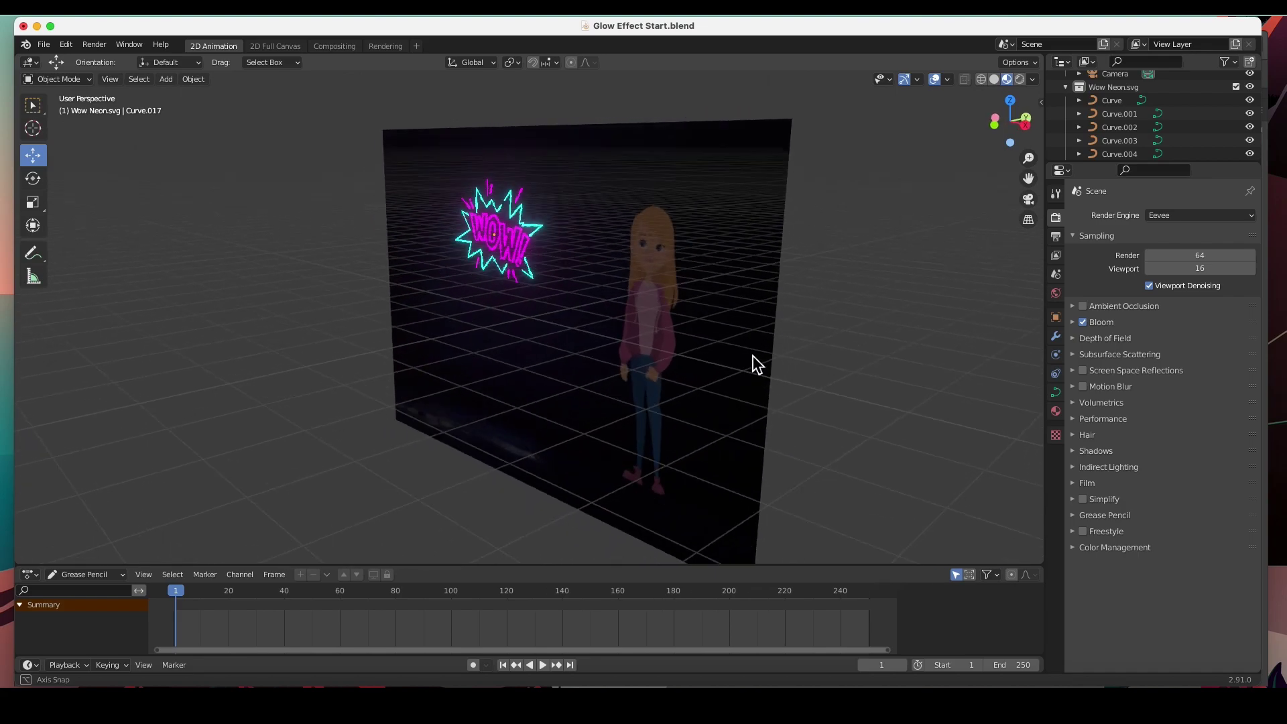
scroll(751, 355, down, 4)
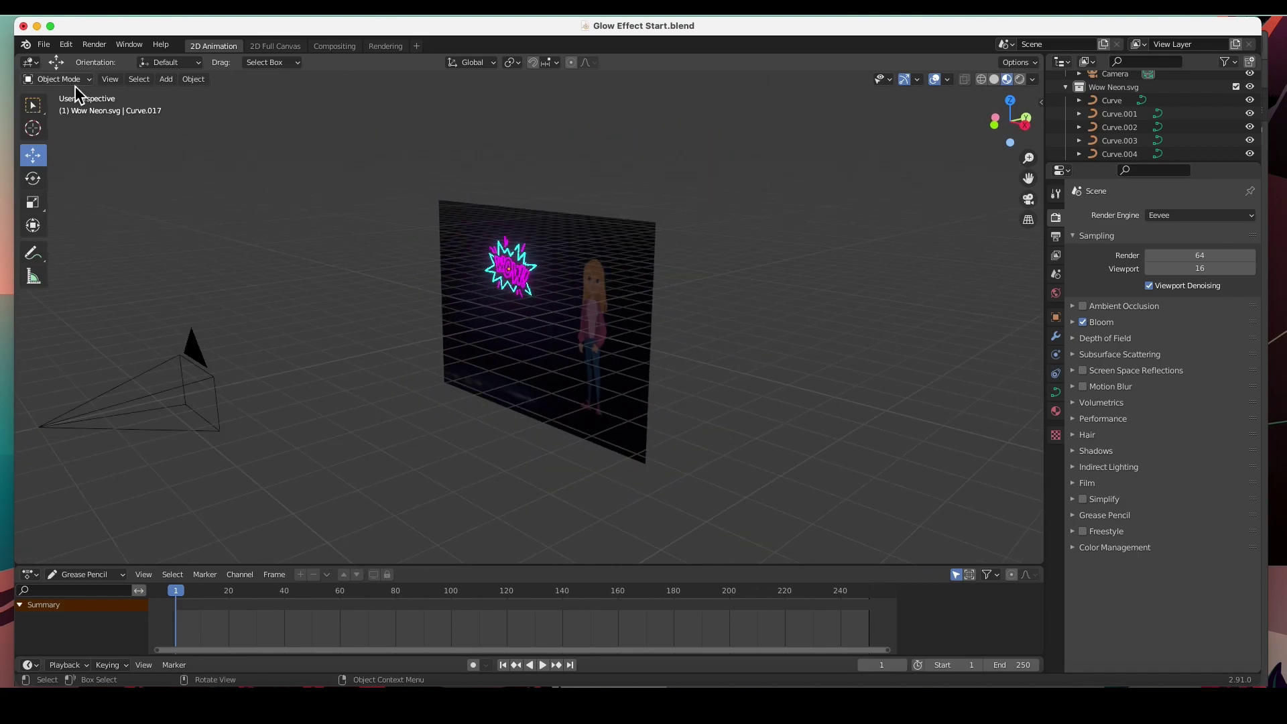
click(165, 79)
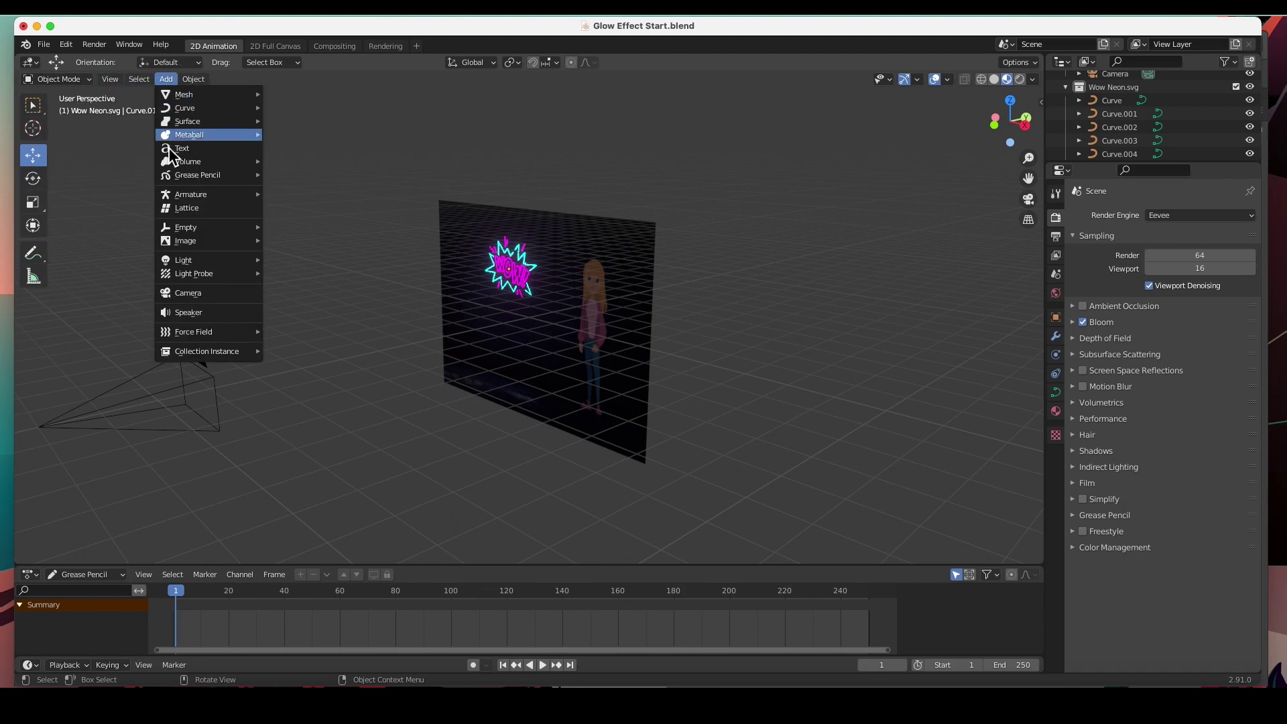
mouse_move(171, 263)
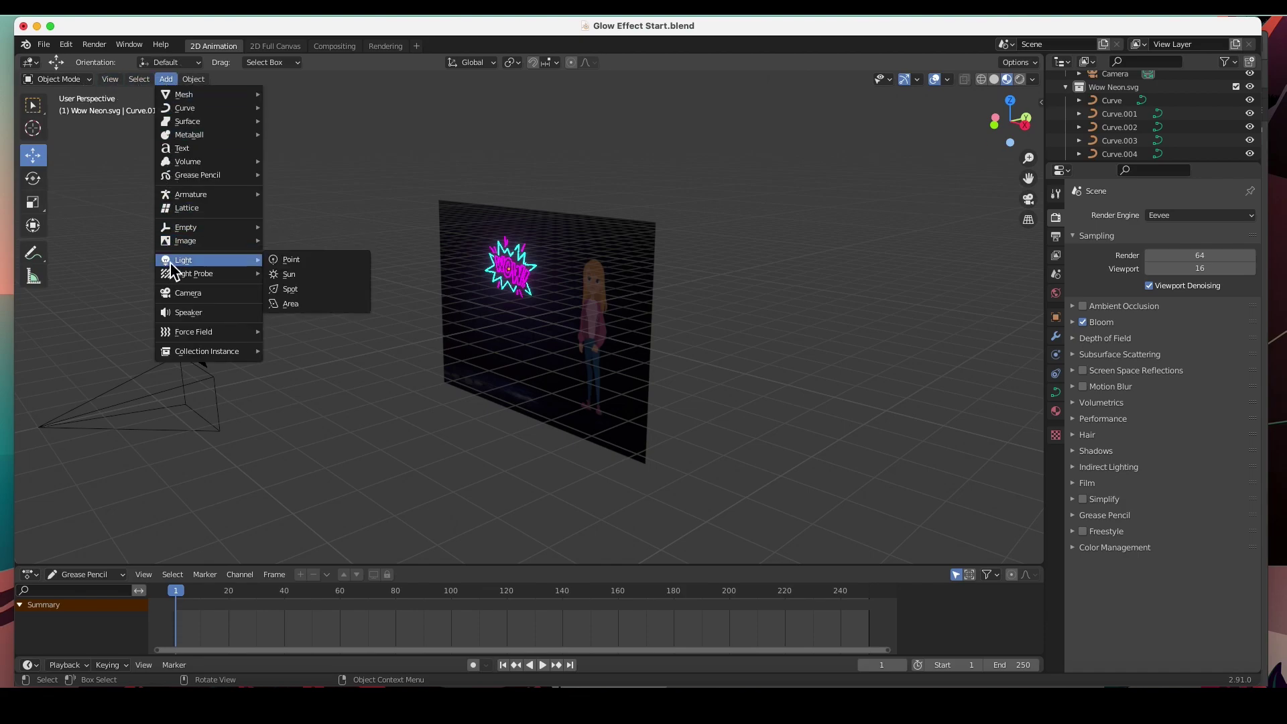
click(289, 304)
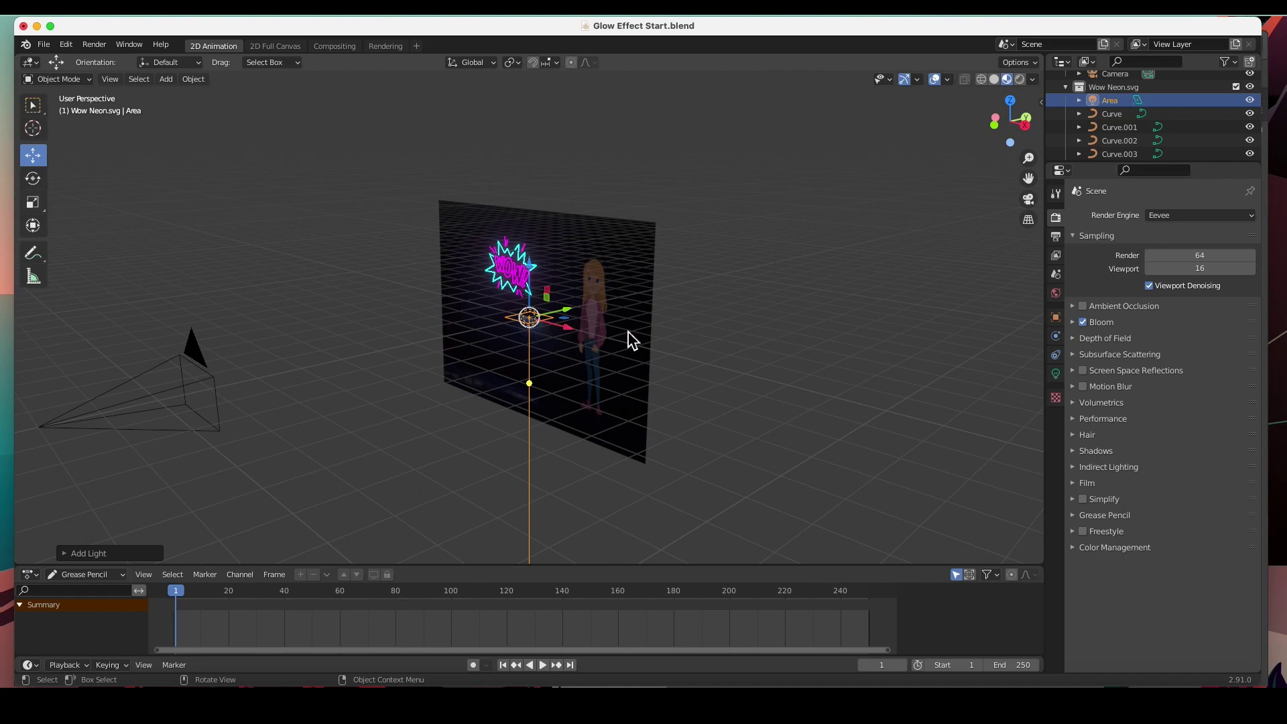
- Move the area light up and out in front of the brick wall, above the sign, and return to the camera view
drag(567, 310, 373, 130)
middle_drag(390, 229, 336, 232)
drag(349, 220, 385, 222)
middle_drag(386, 221, 451, 240)
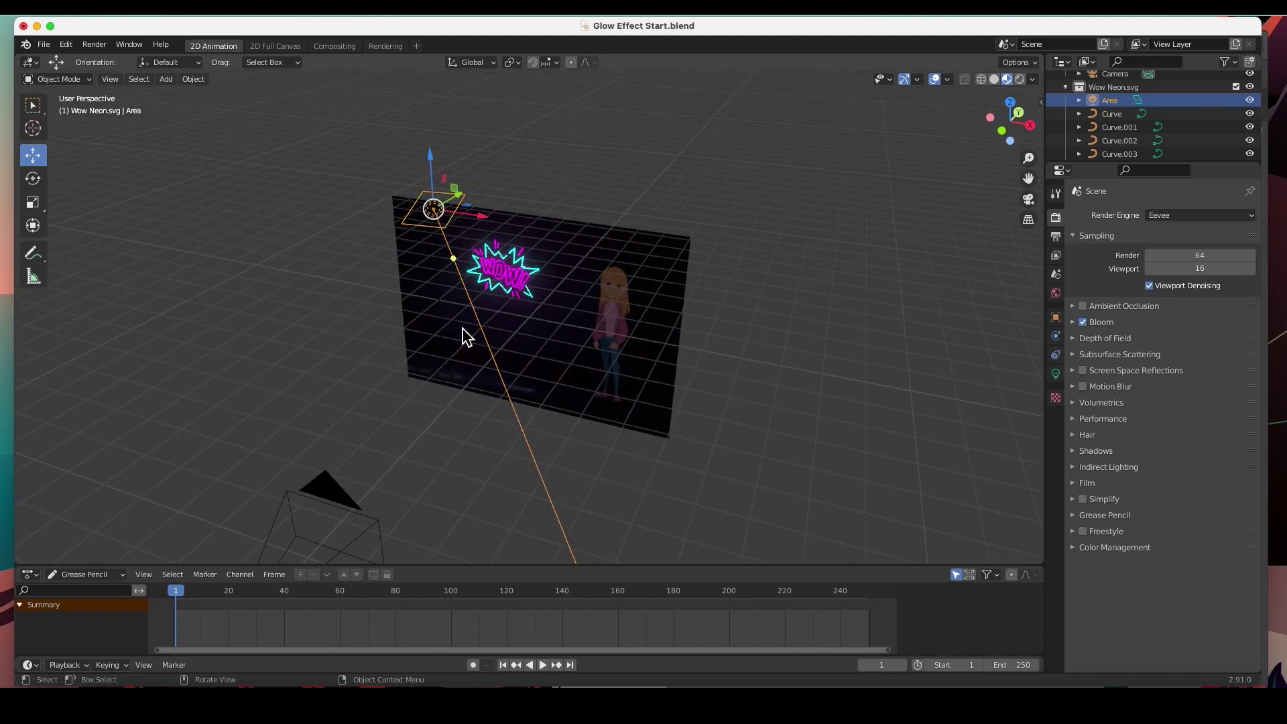
key(KP_0)
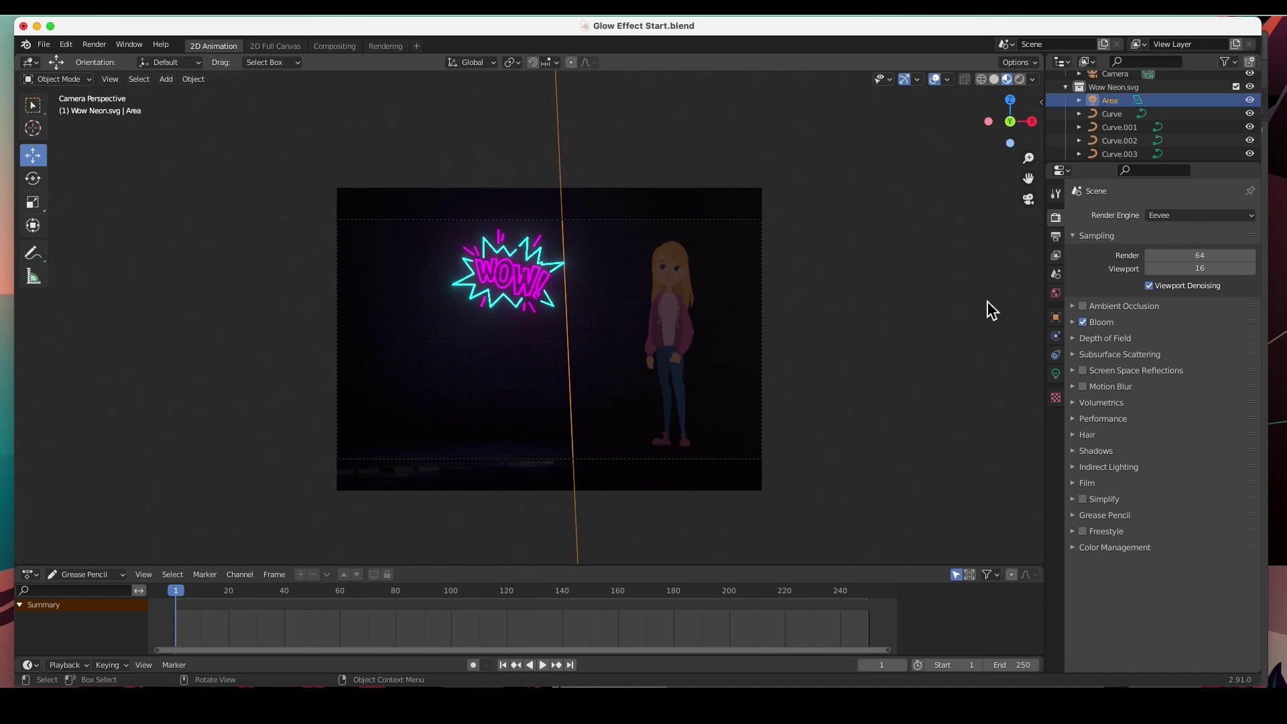
- Give the area light a pale blue colour with hue 0.638 and saturation 0.454, and set its power to 500 W
click(1056, 374)
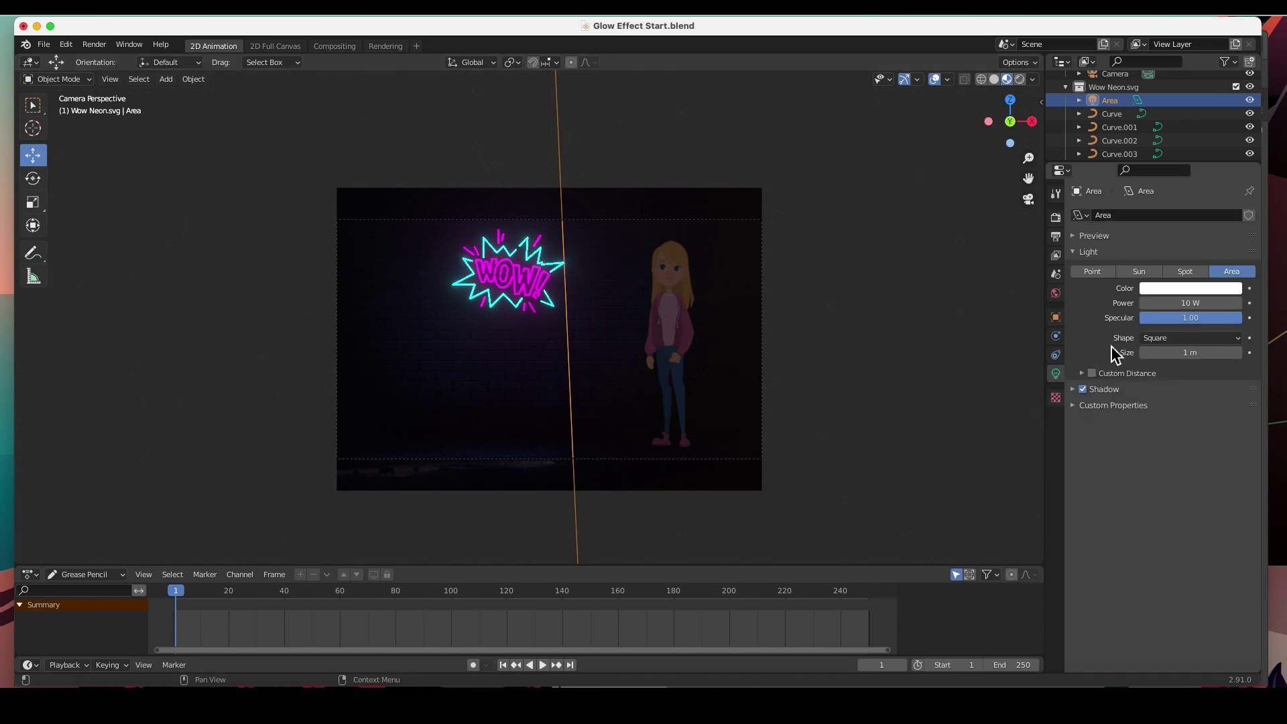
click(1168, 287)
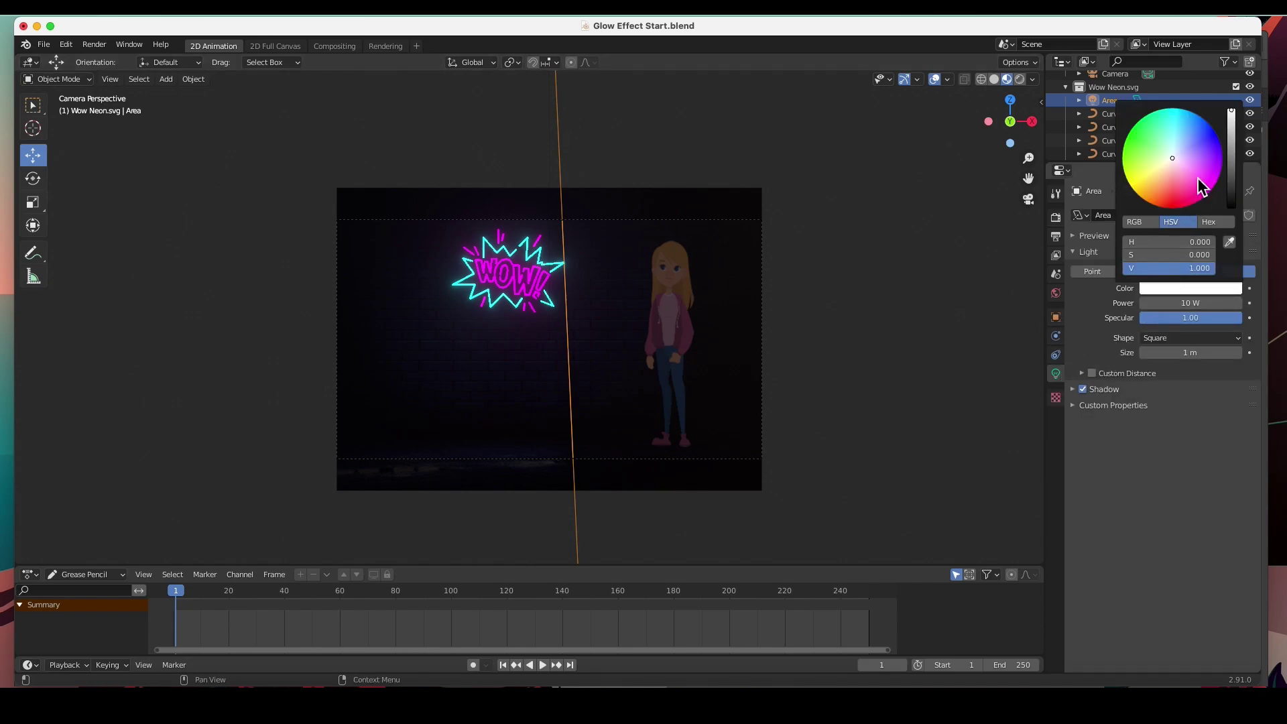
mouse_move(1172, 158)
mouse_down()
mouse_move(1189, 142)
mouse_move(1190, 155)
mouse_up()
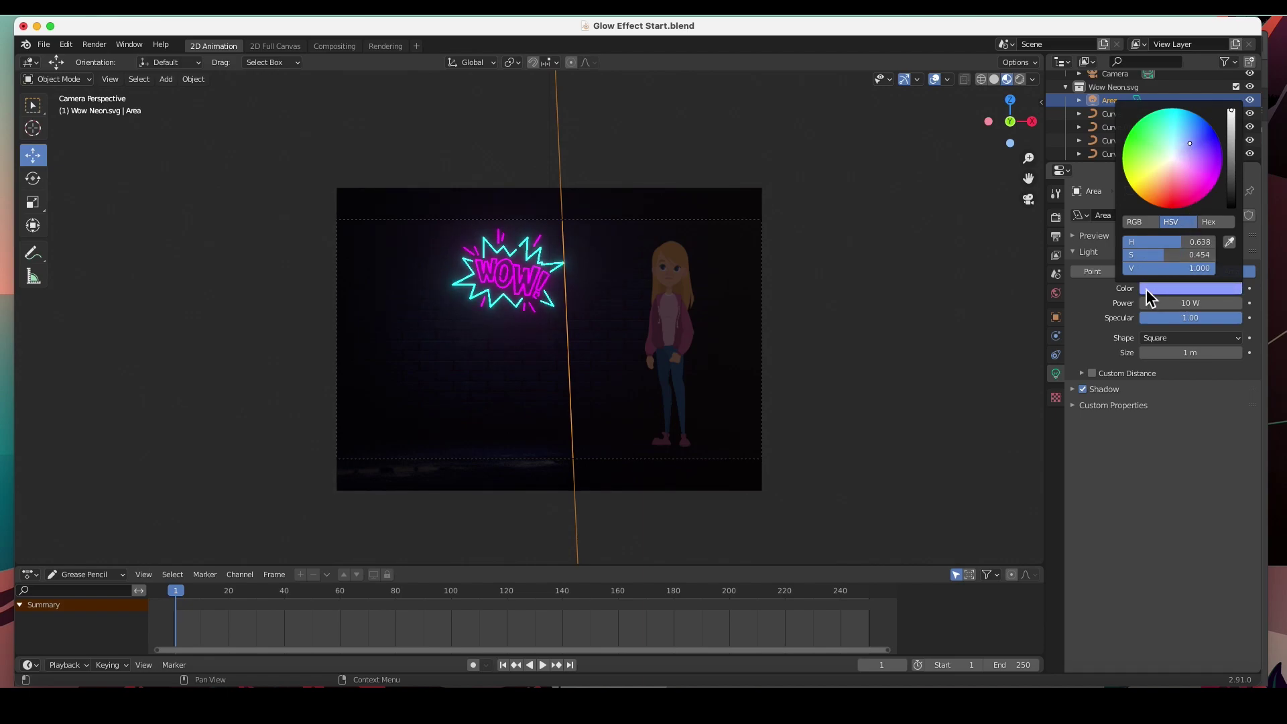
mouse_move(1153, 303)
mouse_down()
mouse_move(1183, 303)
mouse_move(1144, 311)
mouse_up()
click(1183, 304)
text(500)
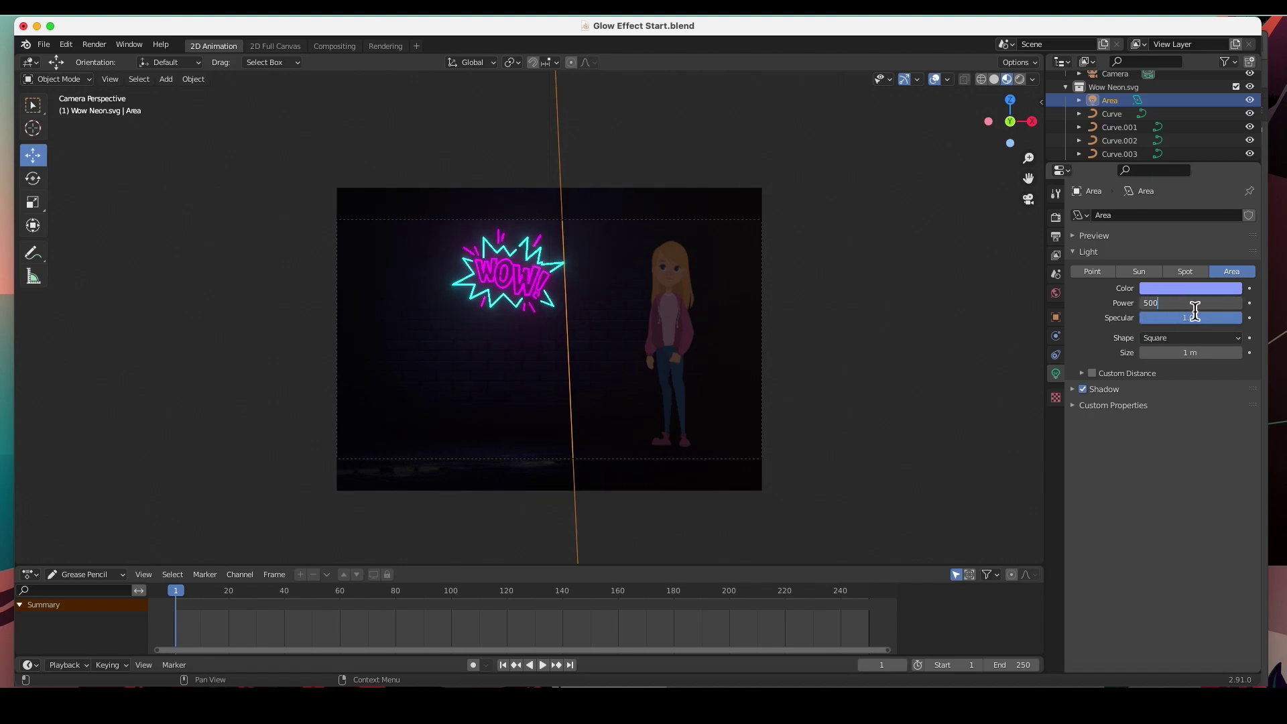
key(Return)
scroll(617, 343, up, 2)
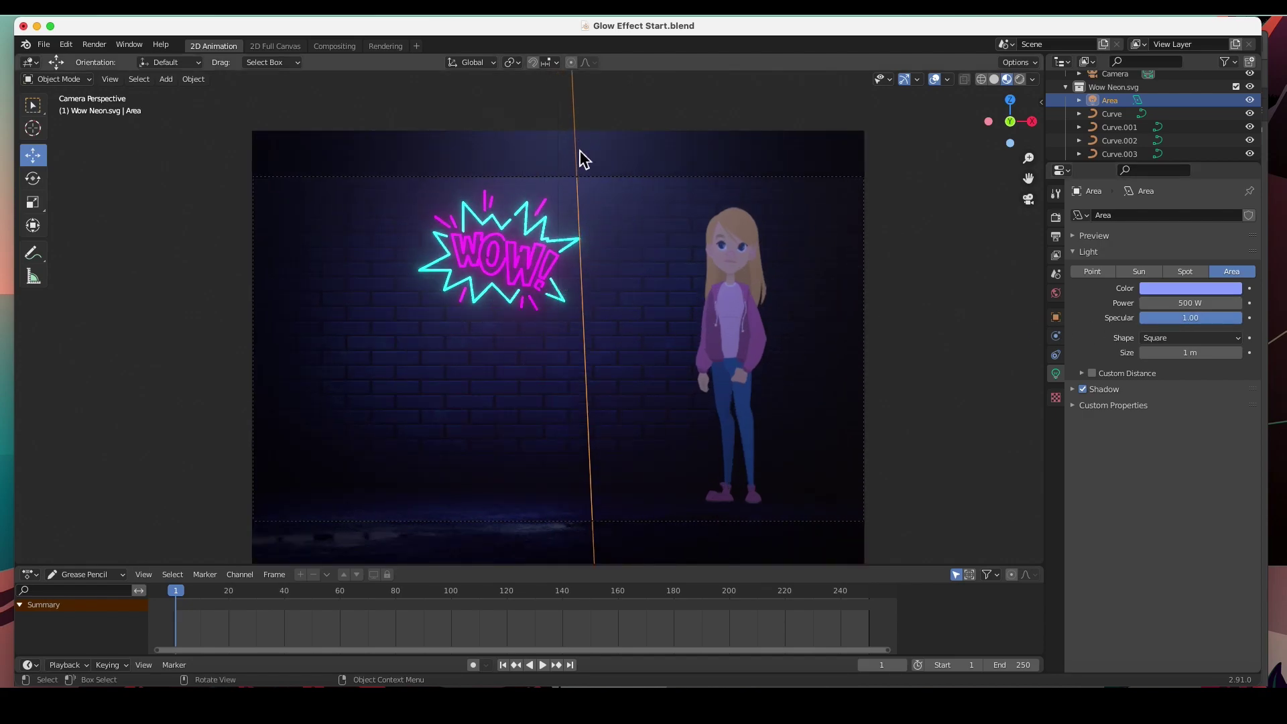
- Move the area light sideways so it is centred above the brick wall in the camera view
scroll(580, 150, down, 3)
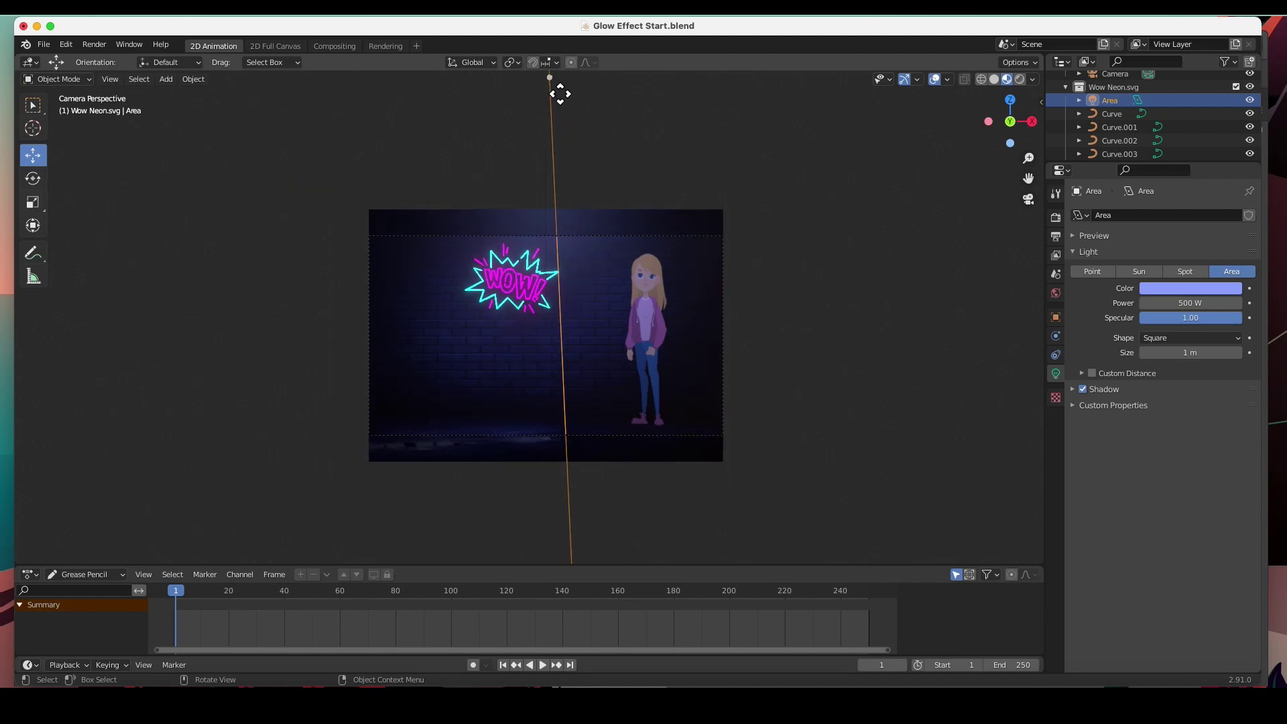
drag(561, 94, 552, 94)
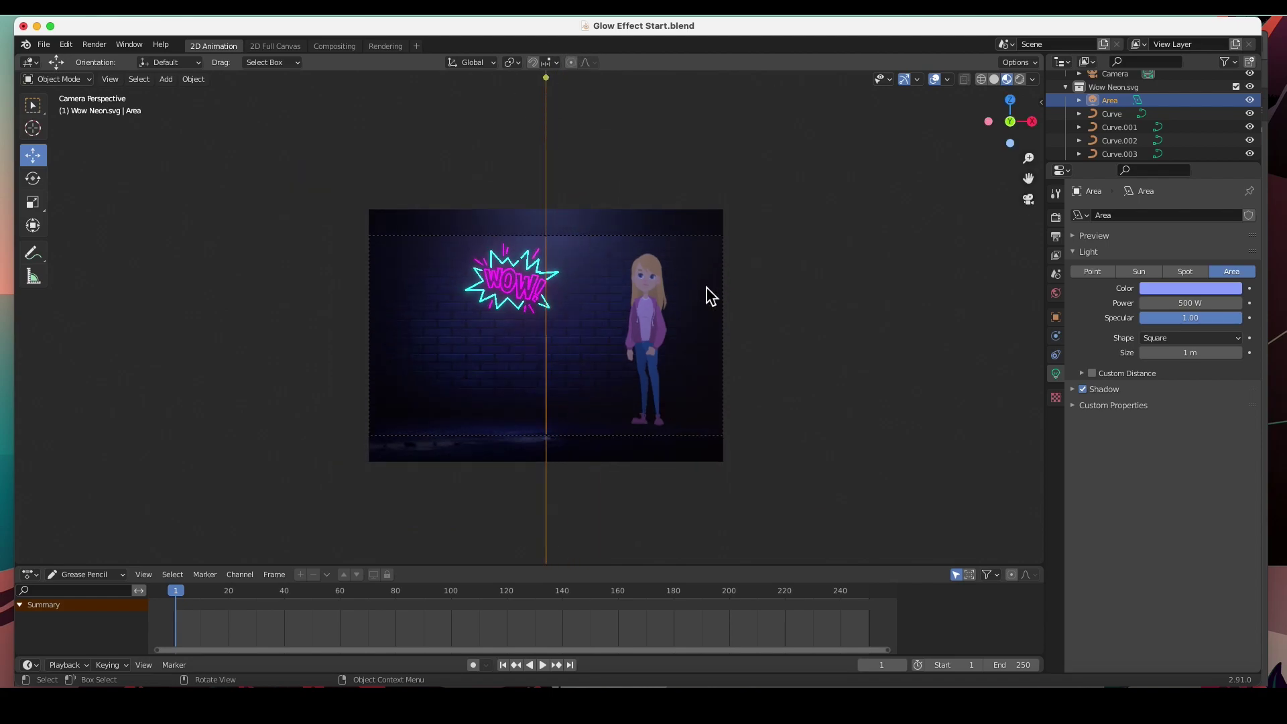
scroll(617, 302, up, 3)
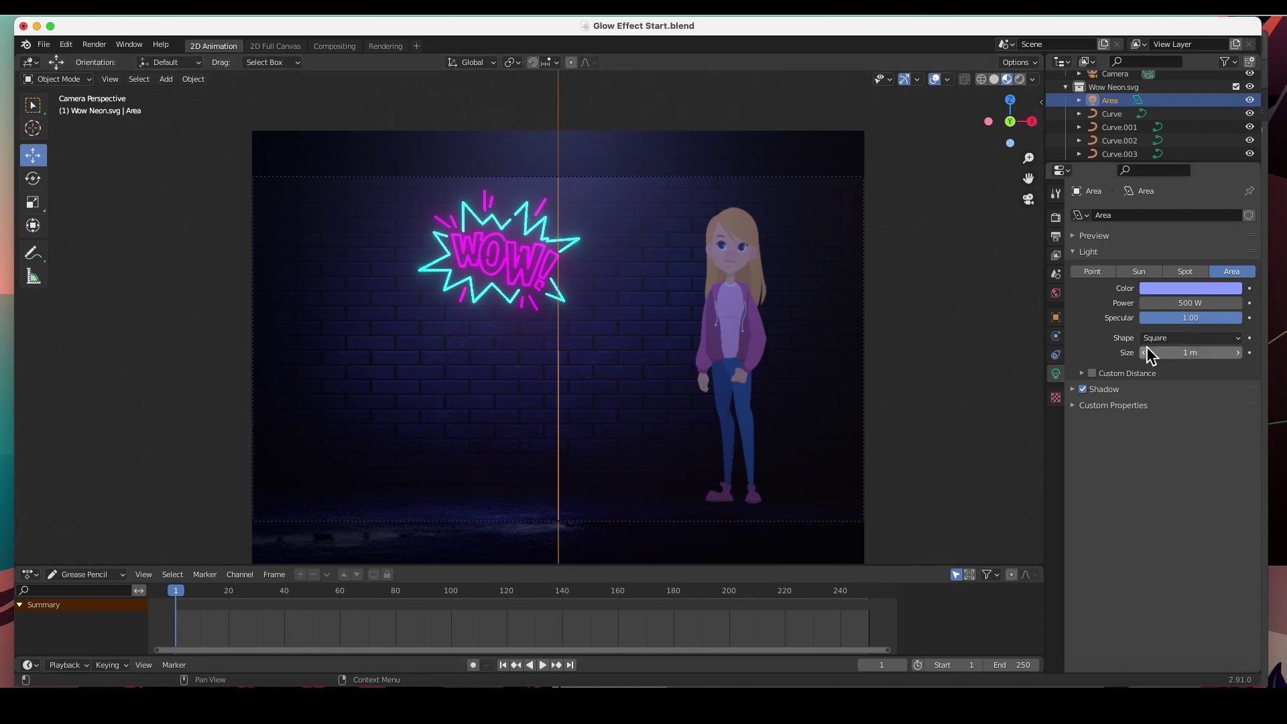
- Try the area light at a power of 5000 W
click(1233, 306)
text(5)
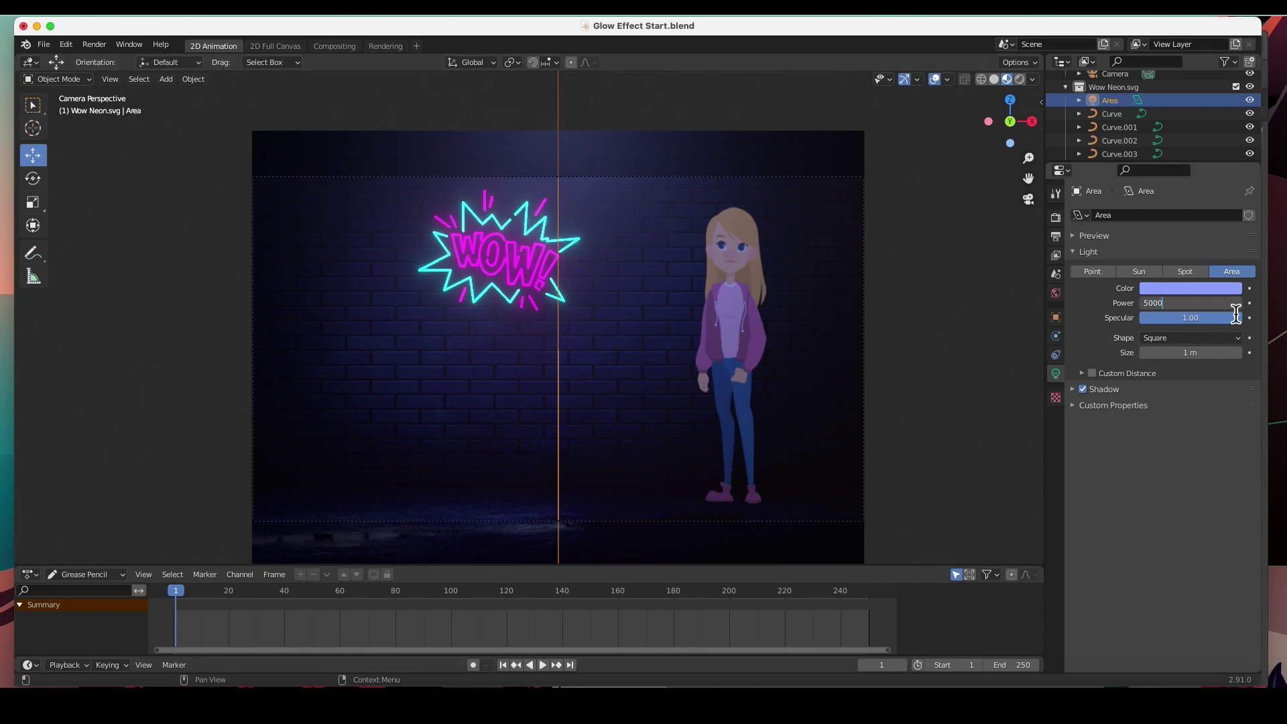
text(000)
key(Return)
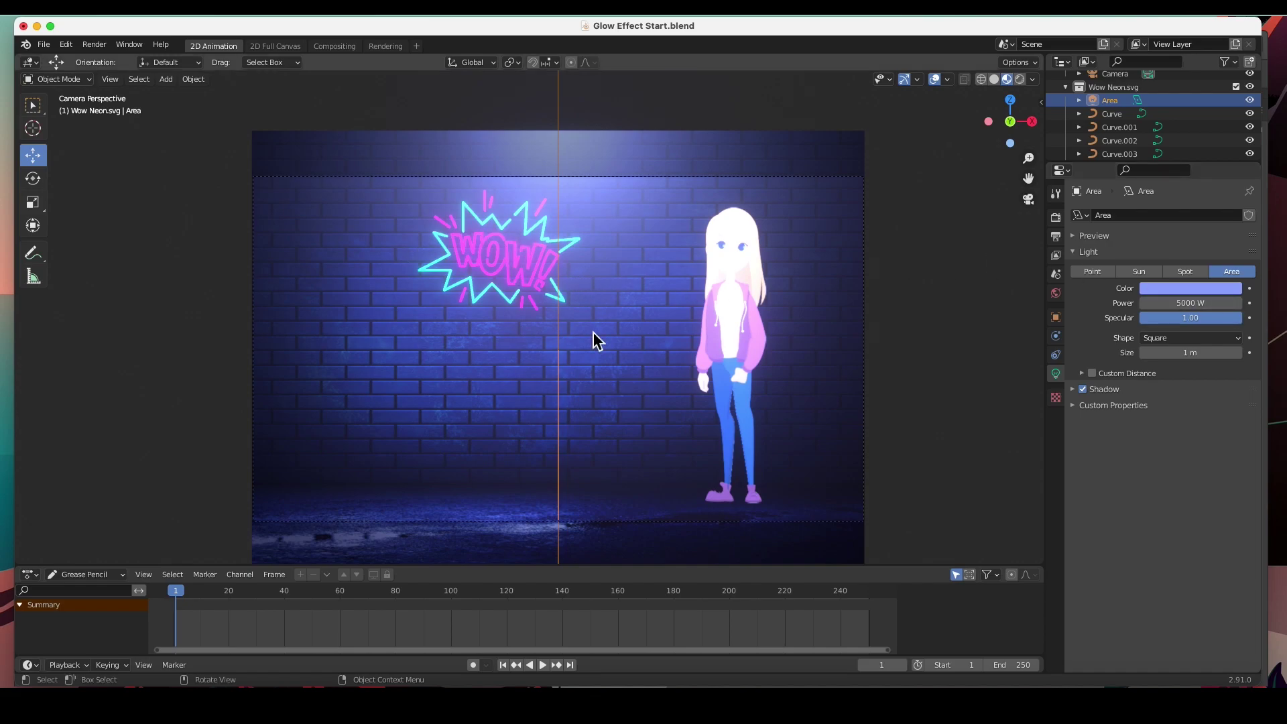
- Set the area light's power to 700 W and check the sign and girl in the camera view
click(1211, 307)
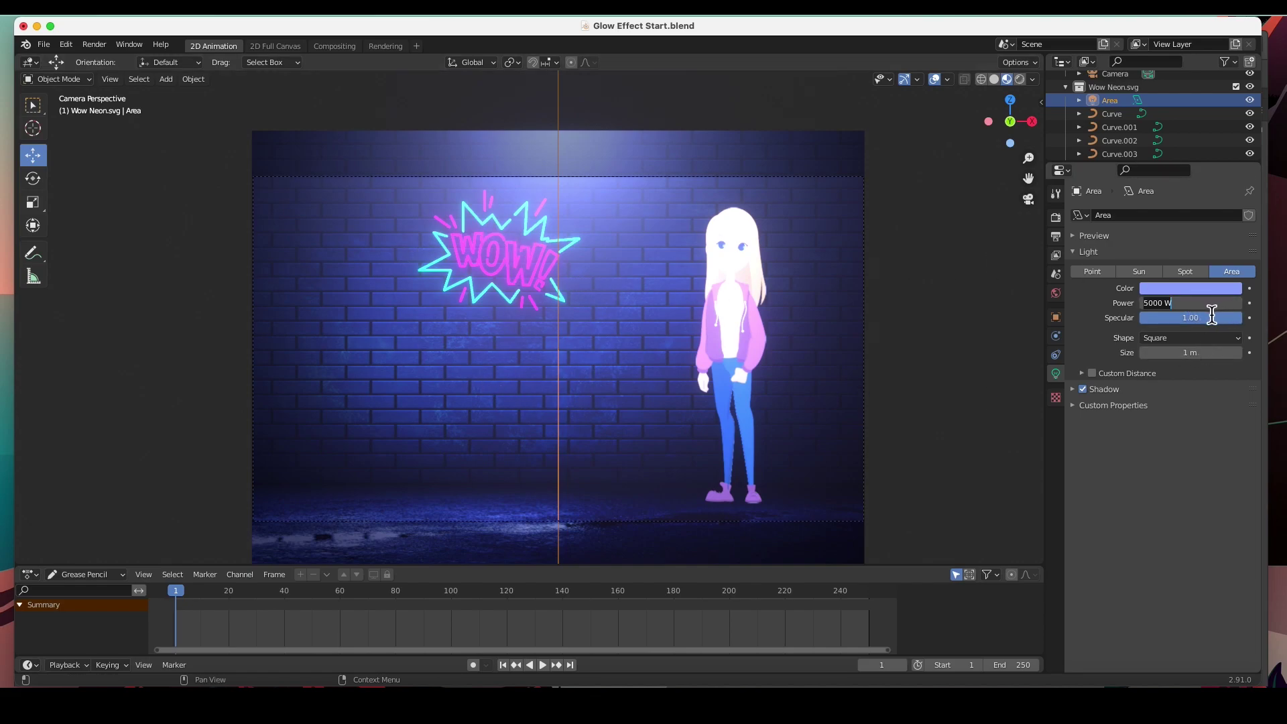
text(700)
key(Return)
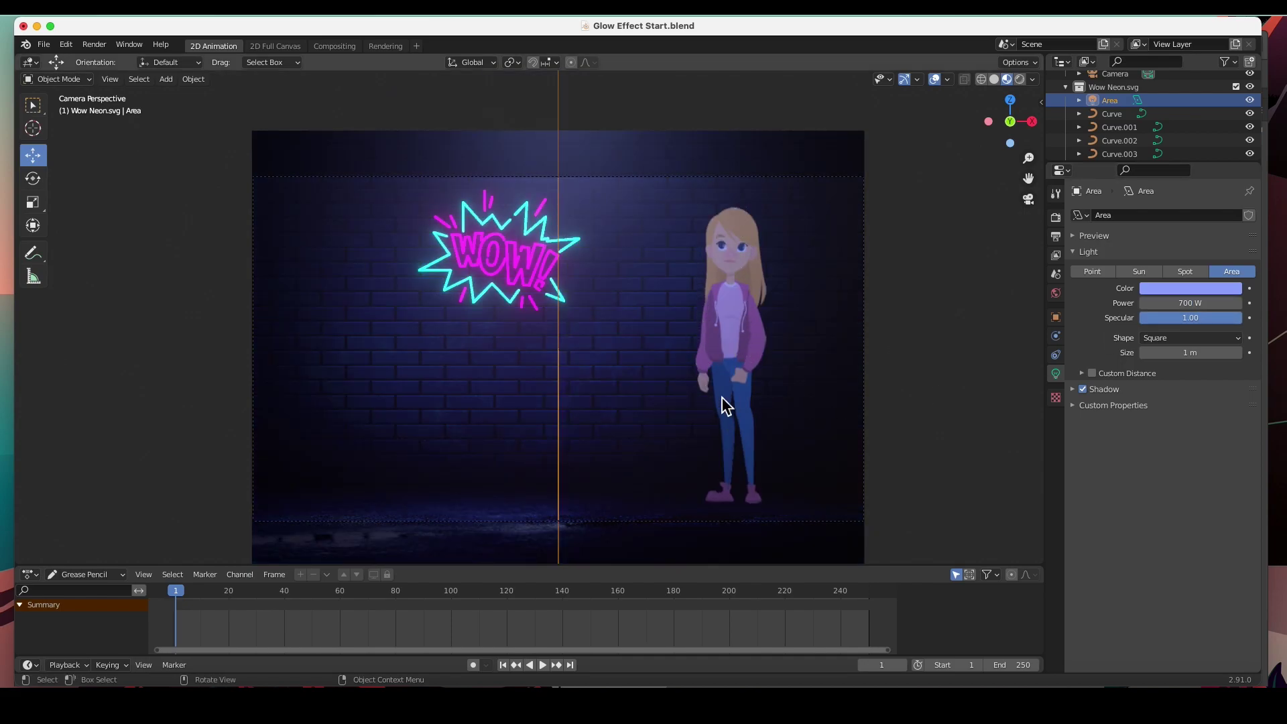
scroll(683, 336, up, 2)
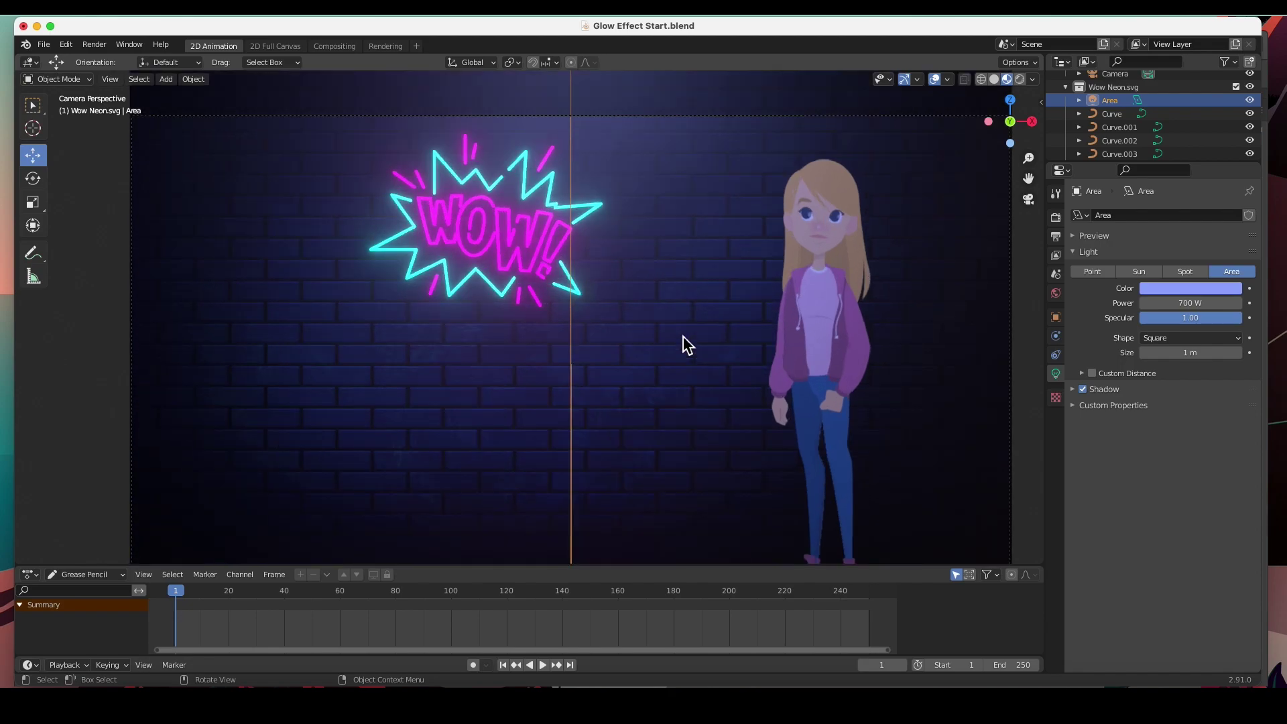
scroll(680, 336, down, 3)
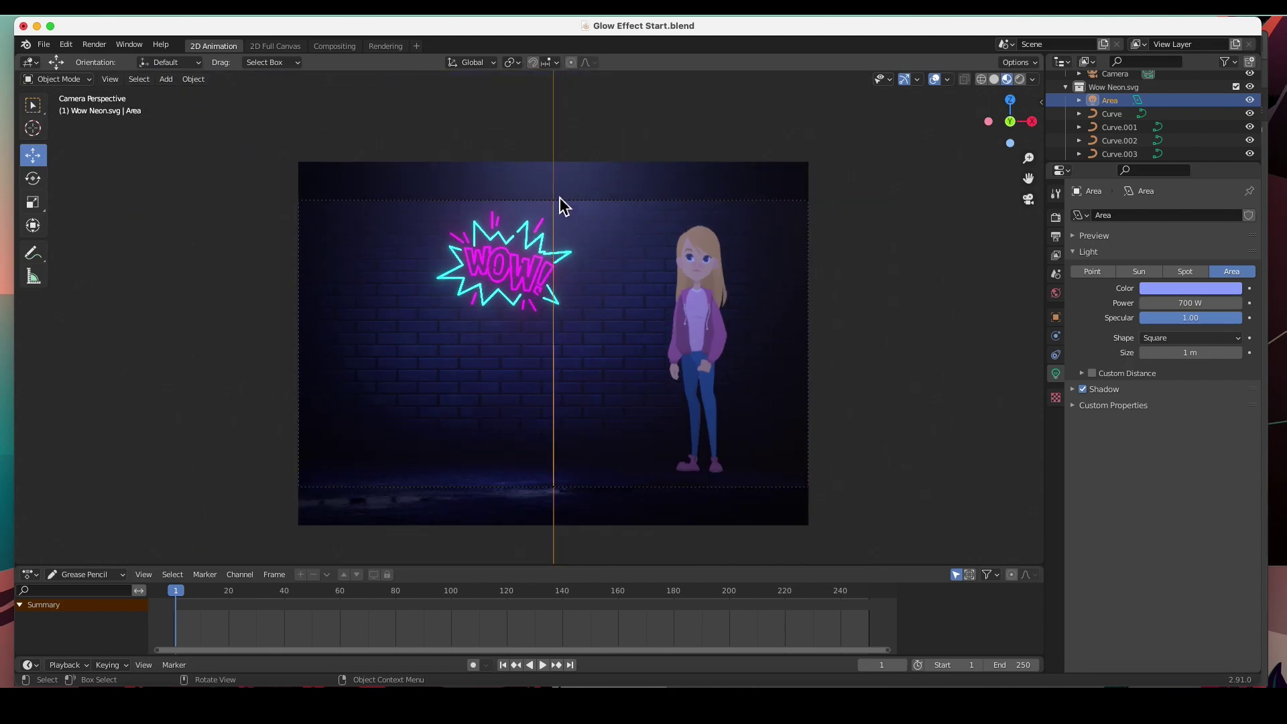
- Make the brick wall's material less shiny by setting its roughness to 1.000 and specular to 0.167
click(387, 271)
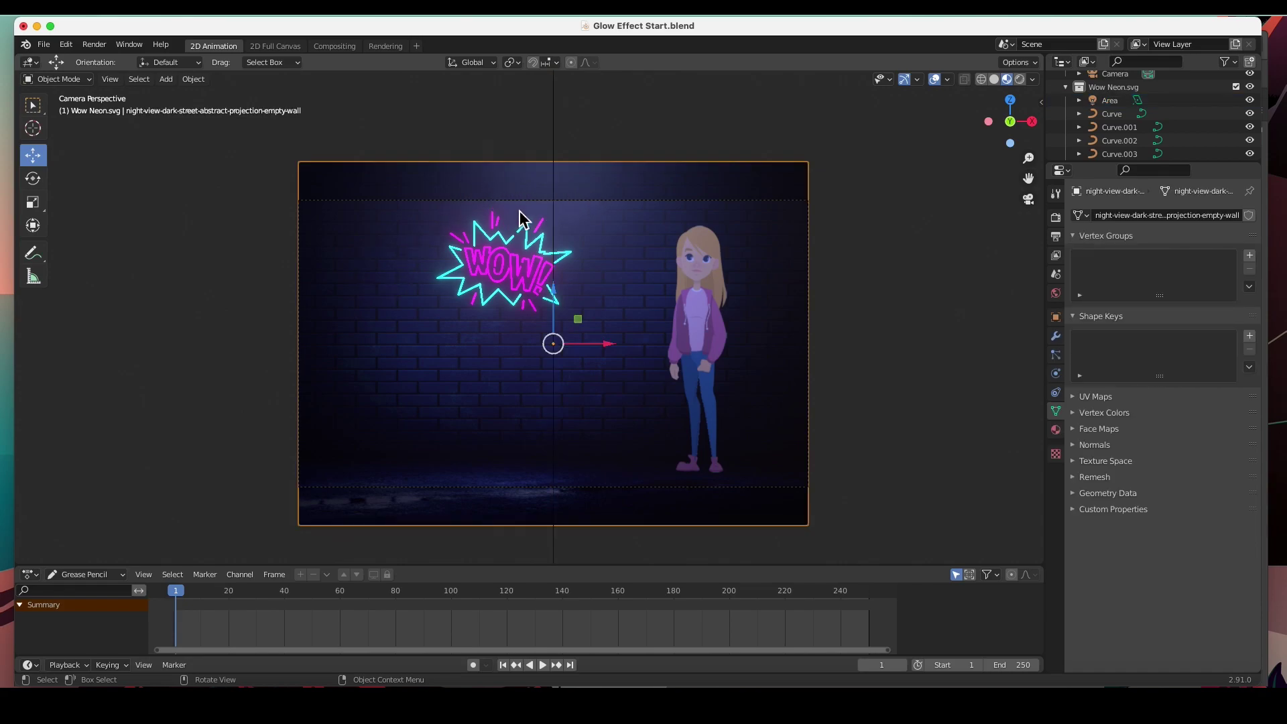
scroll(572, 271, up, 1)
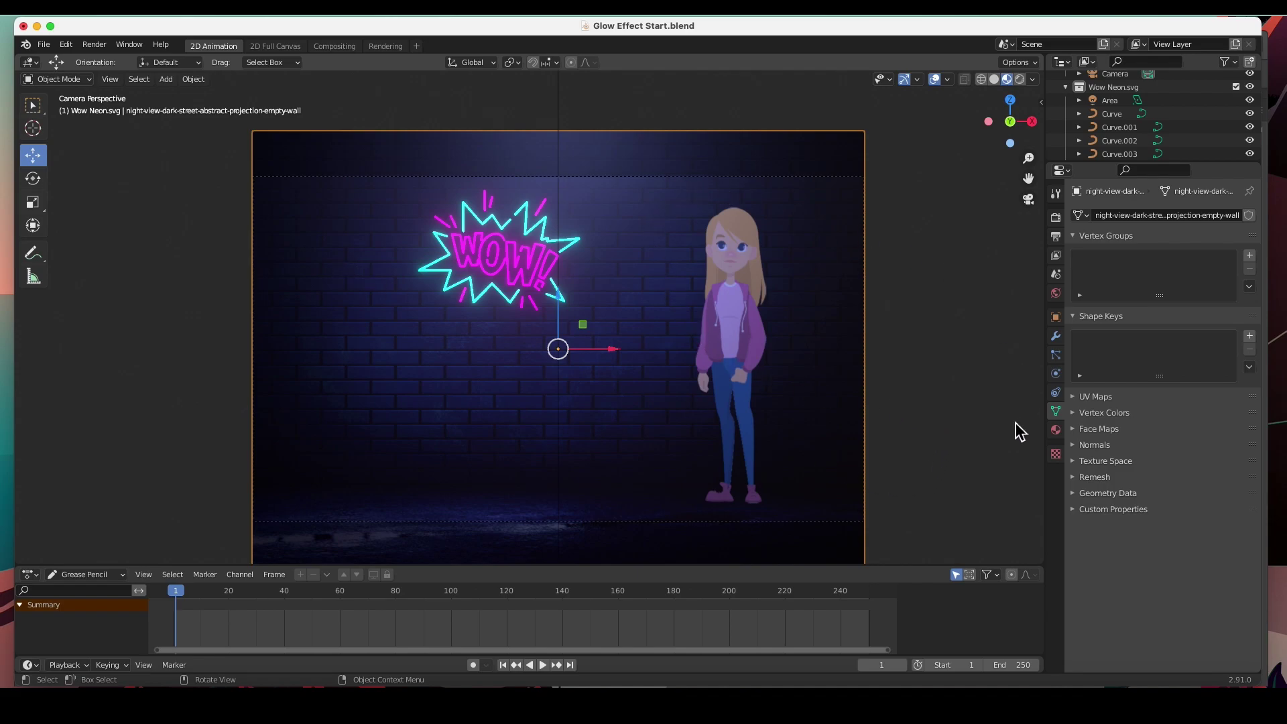
click(1056, 430)
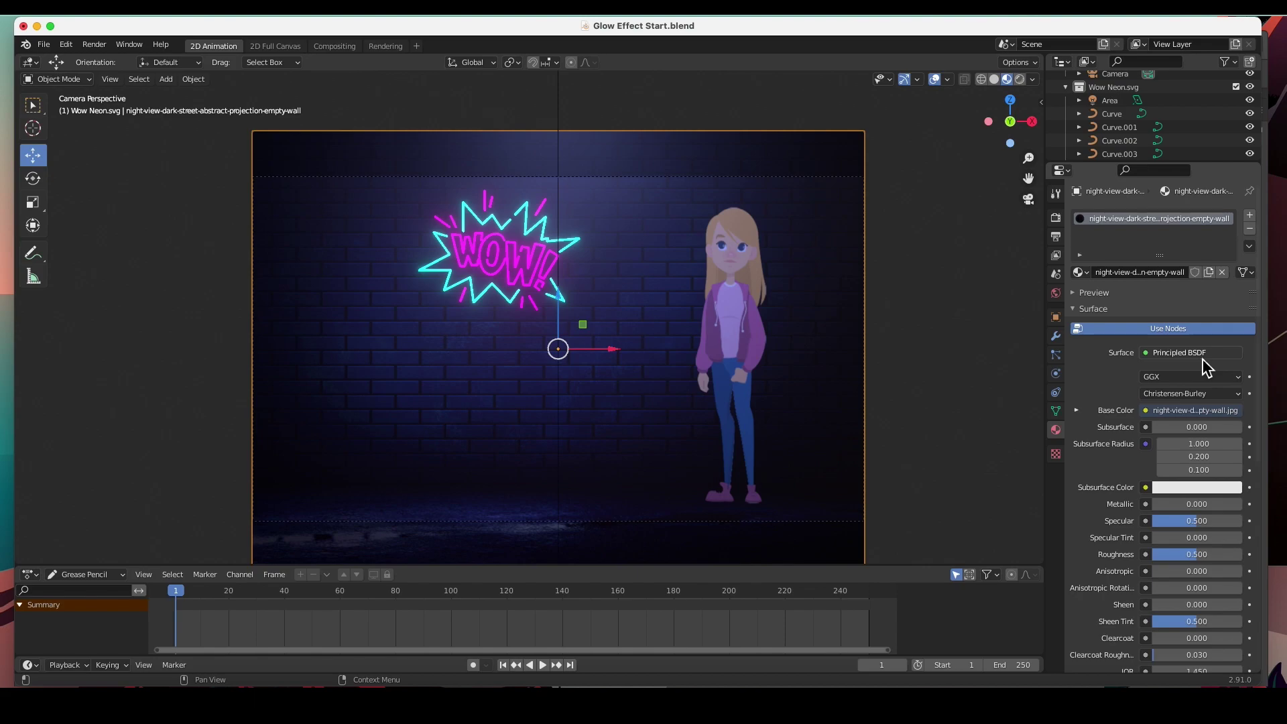
scroll(1101, 414, down, 7)
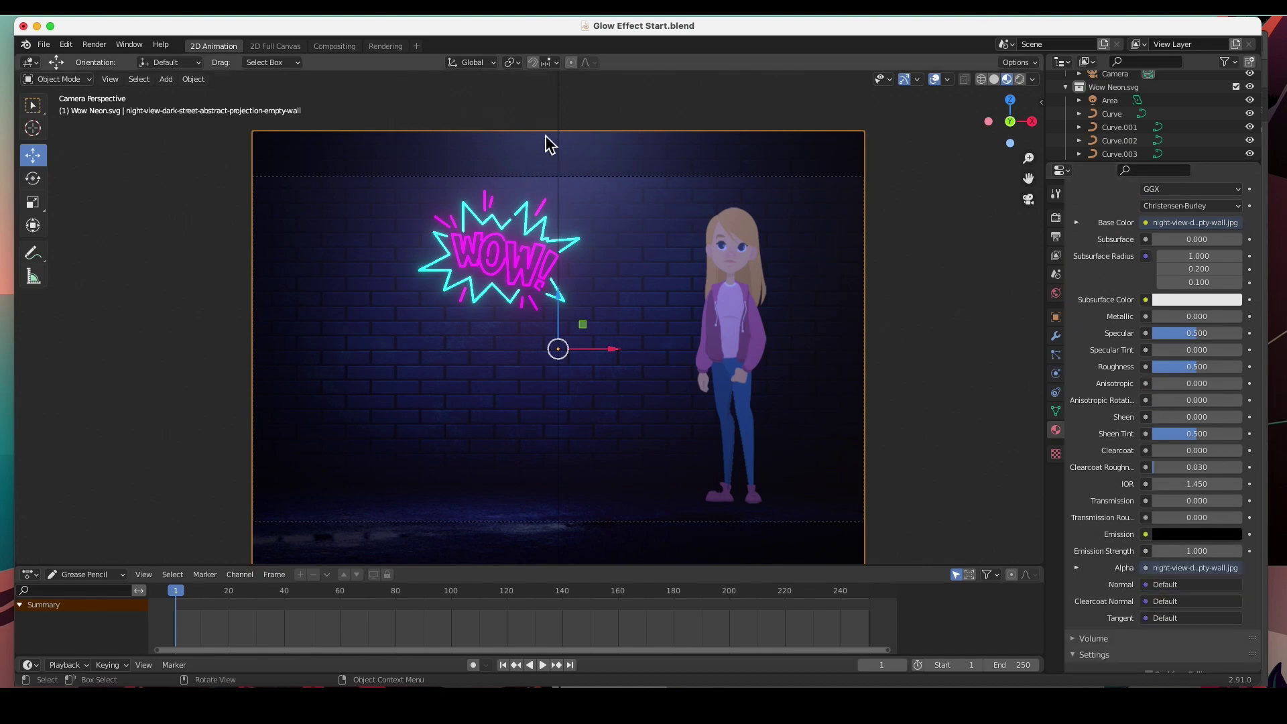
drag(1201, 368, 1245, 368)
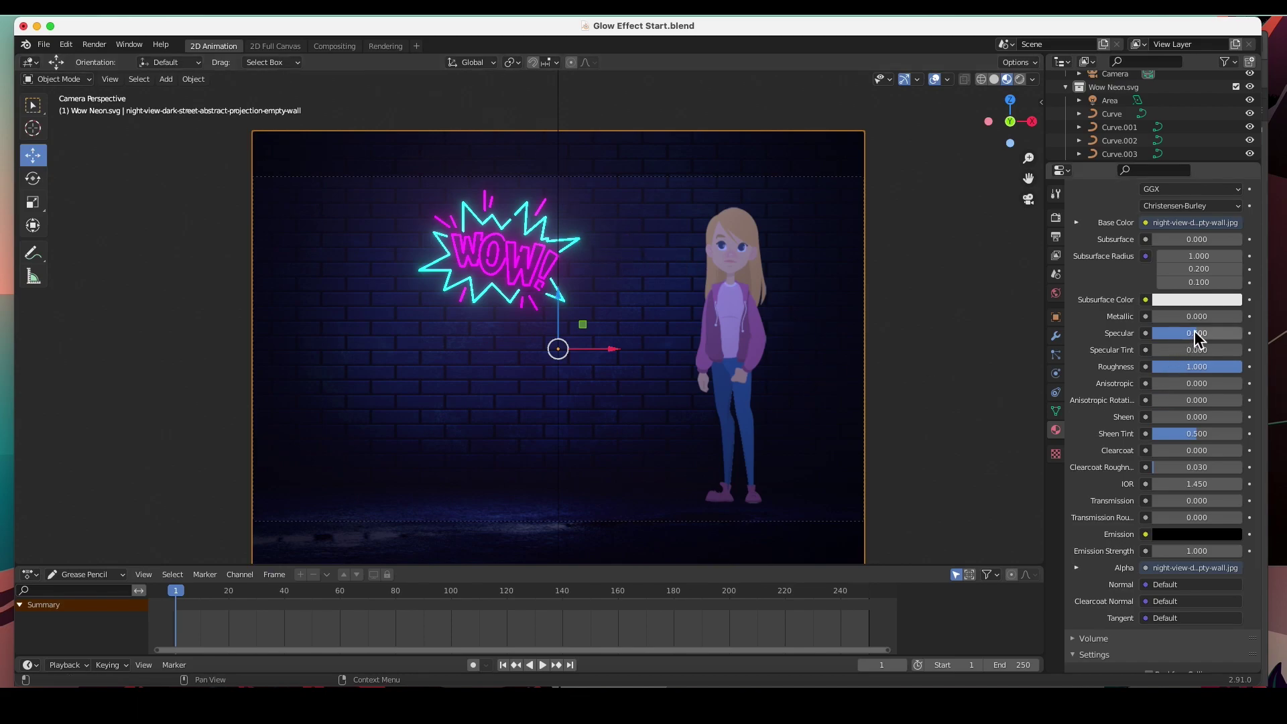
drag(1201, 340, 1167, 340)
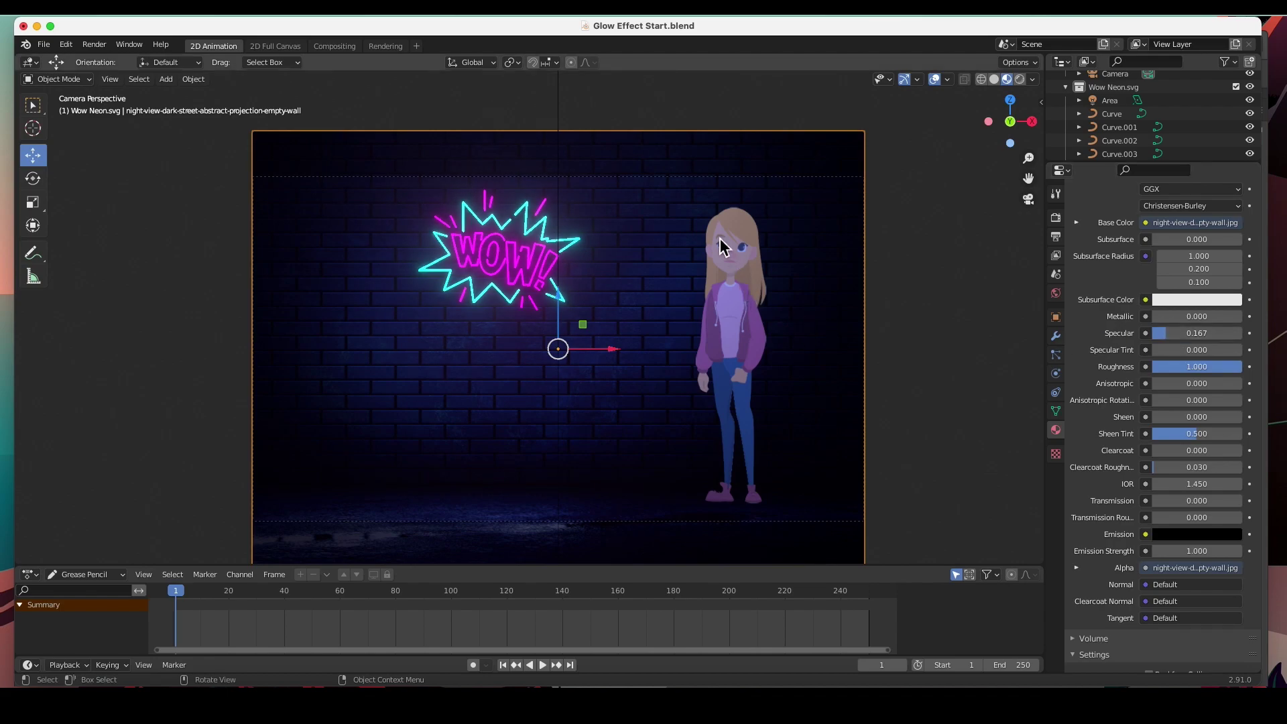
scroll(626, 315, up, 2)
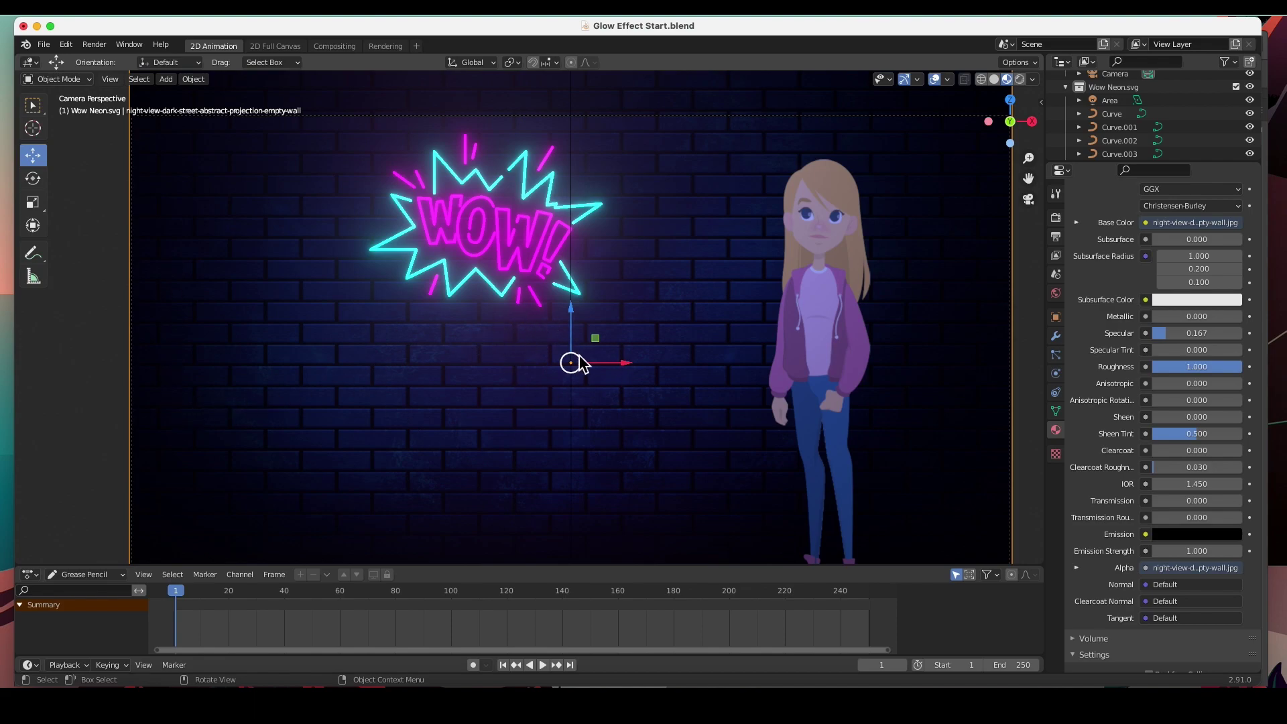
- Set the girl's material to roughness 1.000 and specular 0.167, then deselect her
click(817, 311)
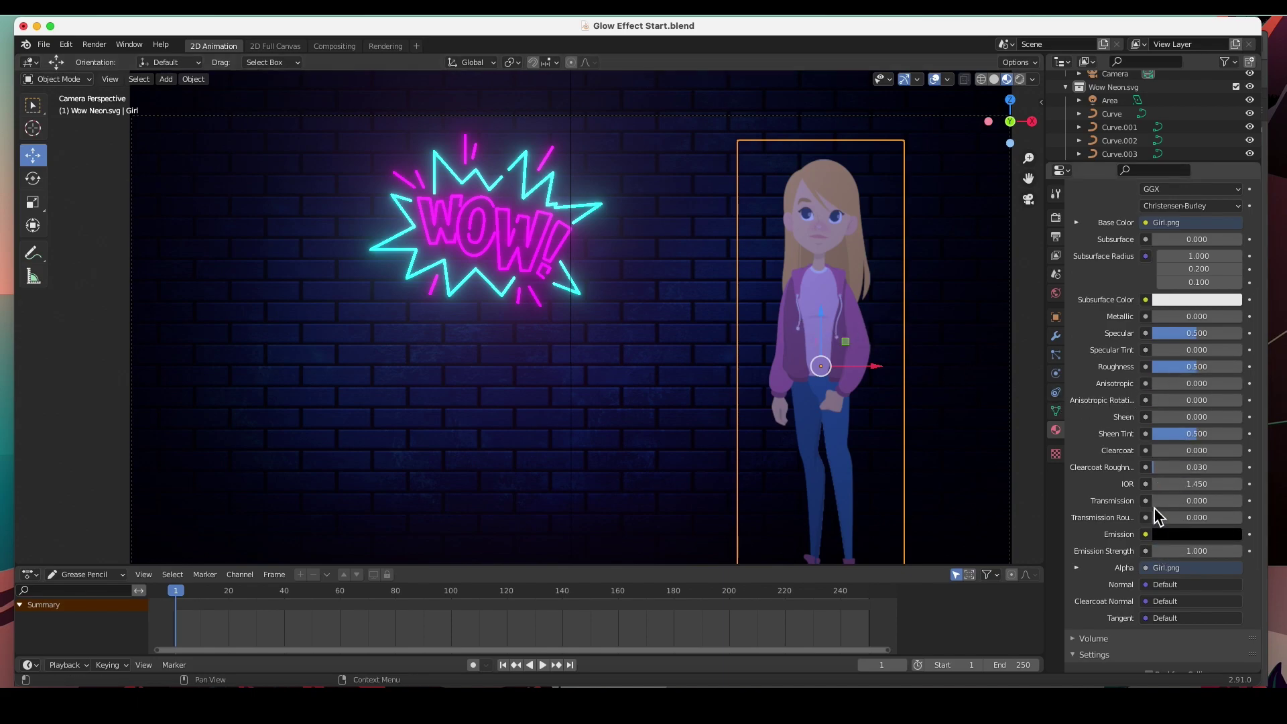
scroll(1157, 537, up, 2)
scroll(1155, 505, down, 1)
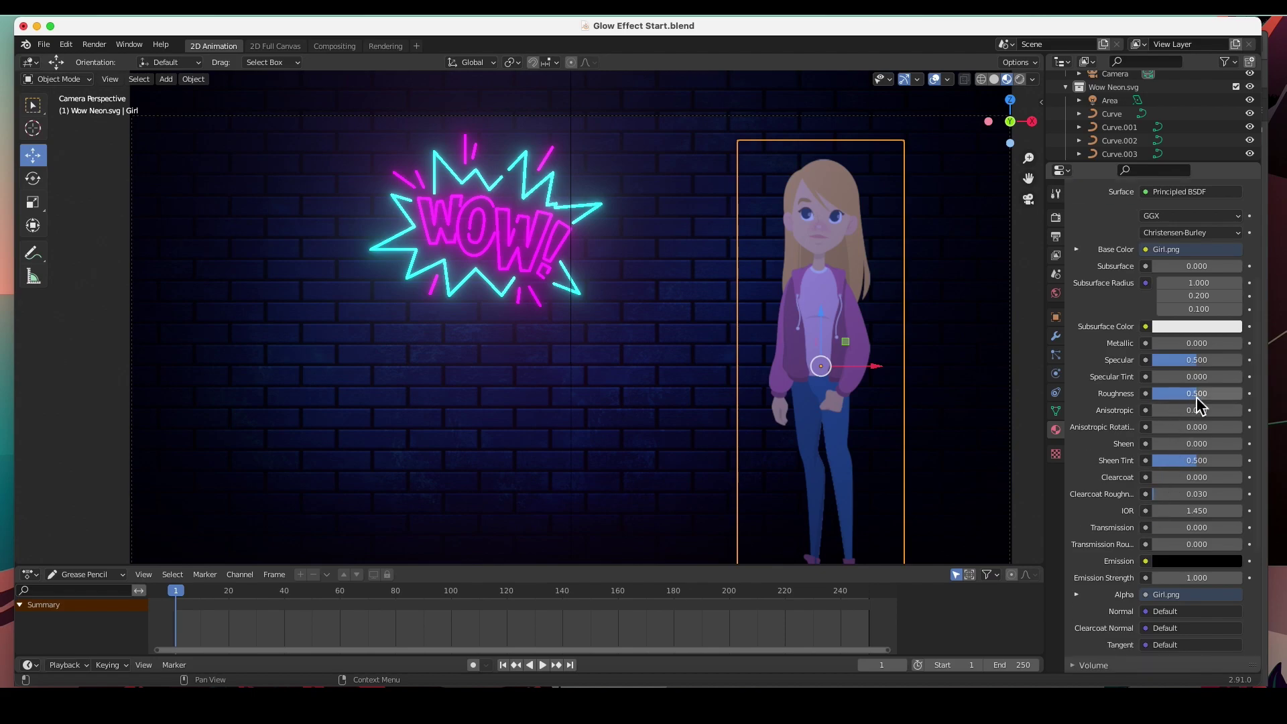
drag(1196, 393, 1243, 399)
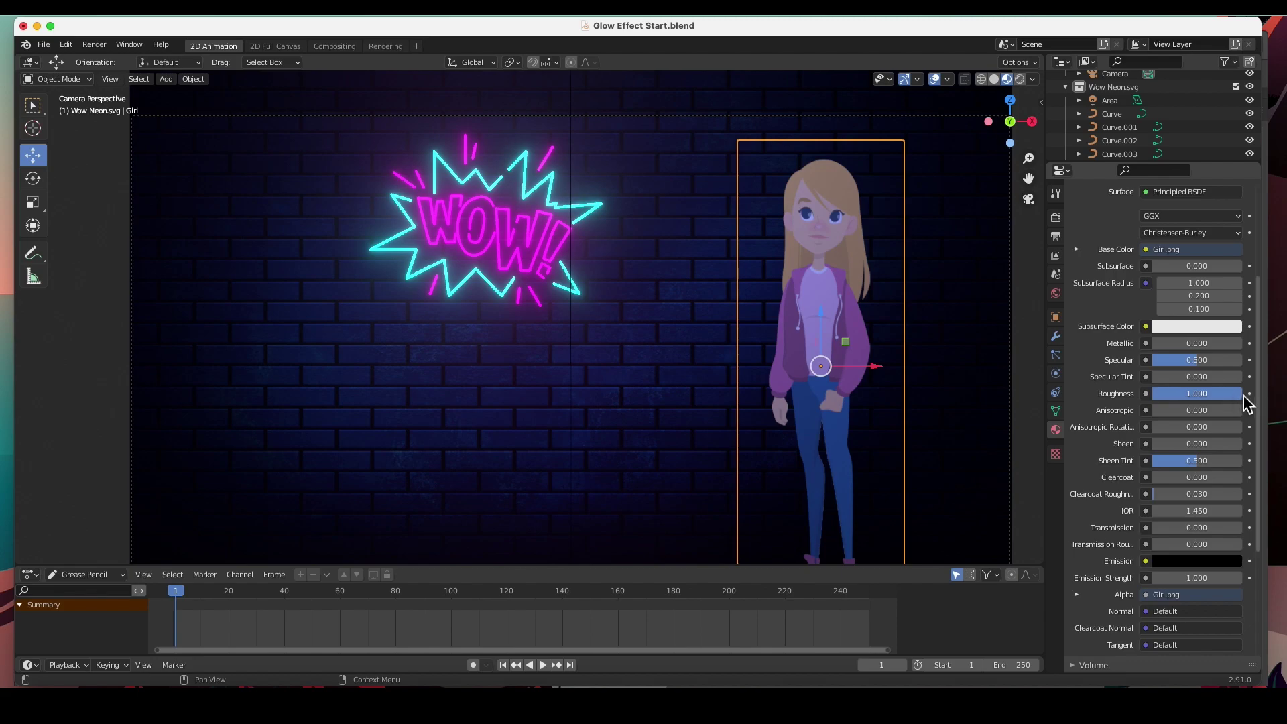
drag(1199, 360, 1172, 367)
click(1024, 338)
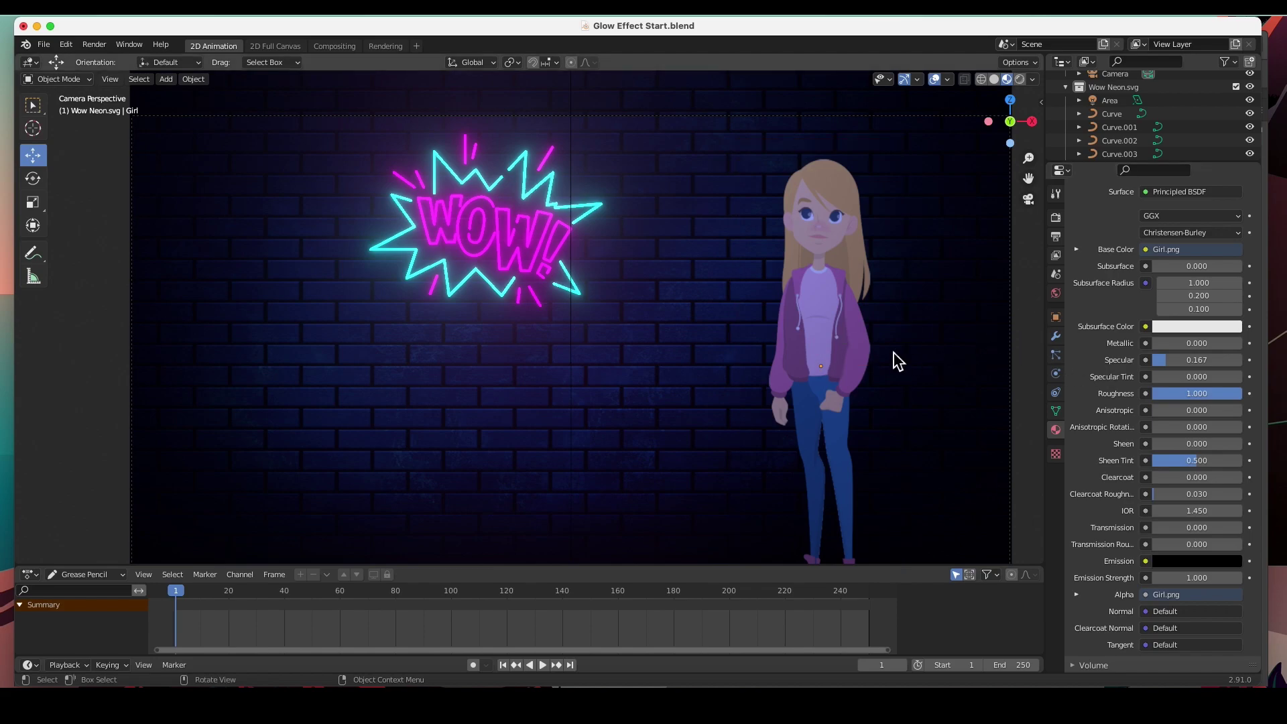
scroll(853, 345, down, 3)
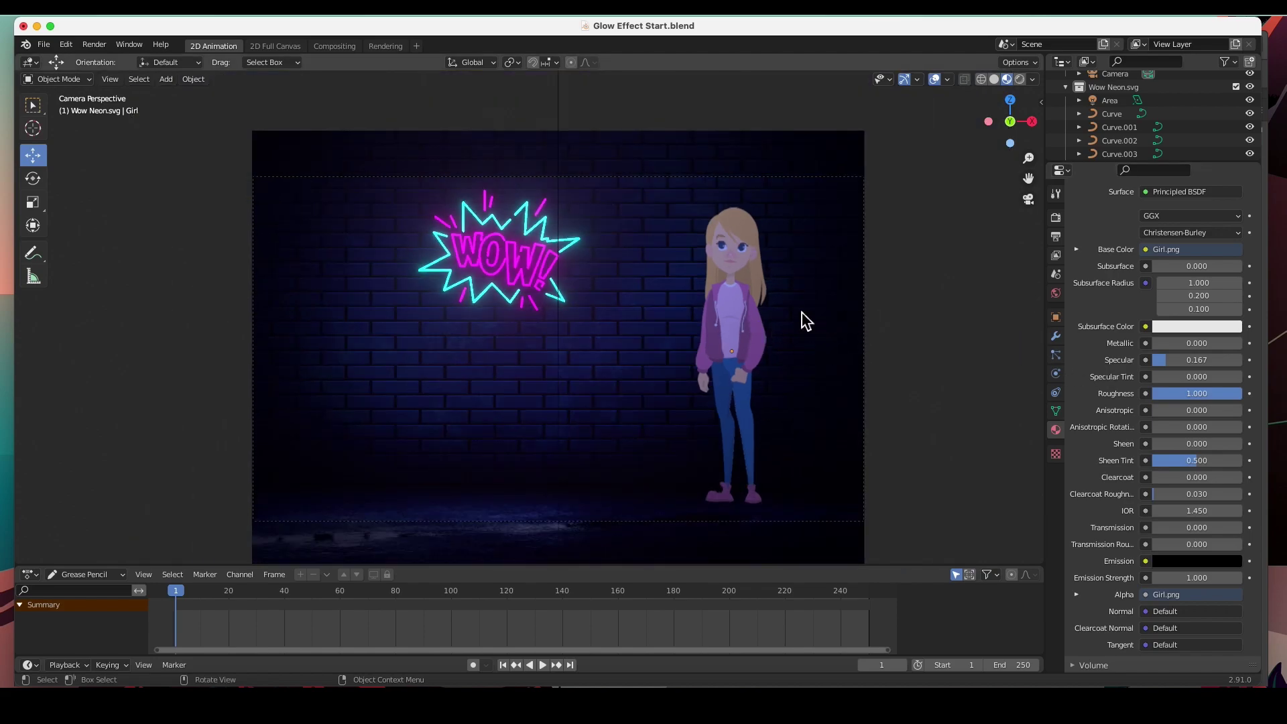
- Move the girl forward along the Y axis, a little farther away from the brick wall
click(740, 315)
middle_drag(904, 328, 789, 344)
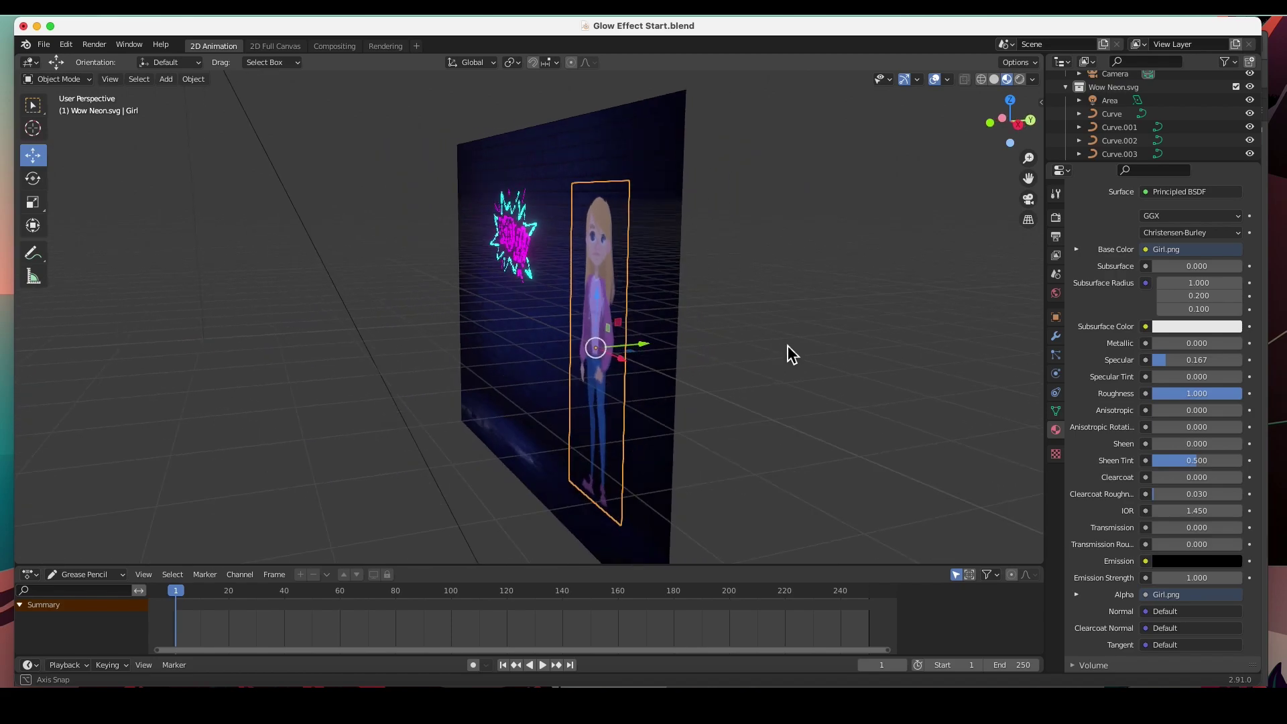
drag(637, 348, 609, 351)
middle_drag(609, 351, 845, 368)
scroll(691, 356, up, 3)
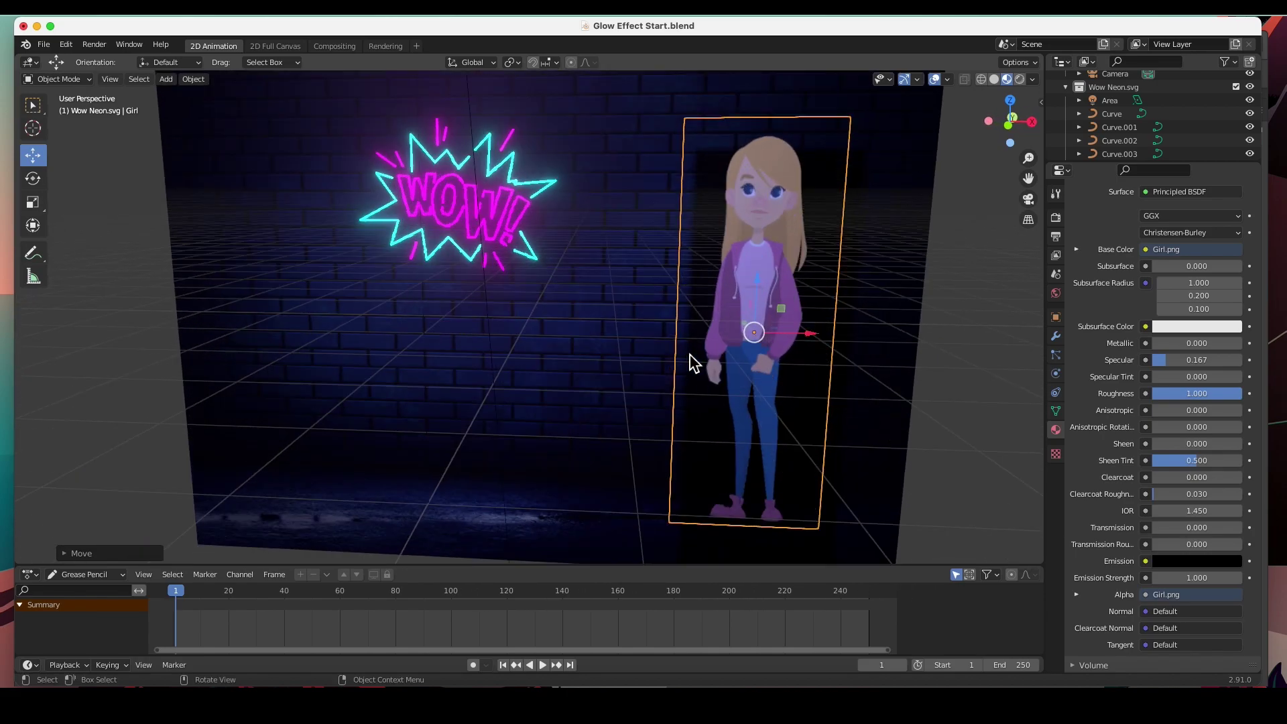
- Turn off shadows for the area light
click(475, 146)
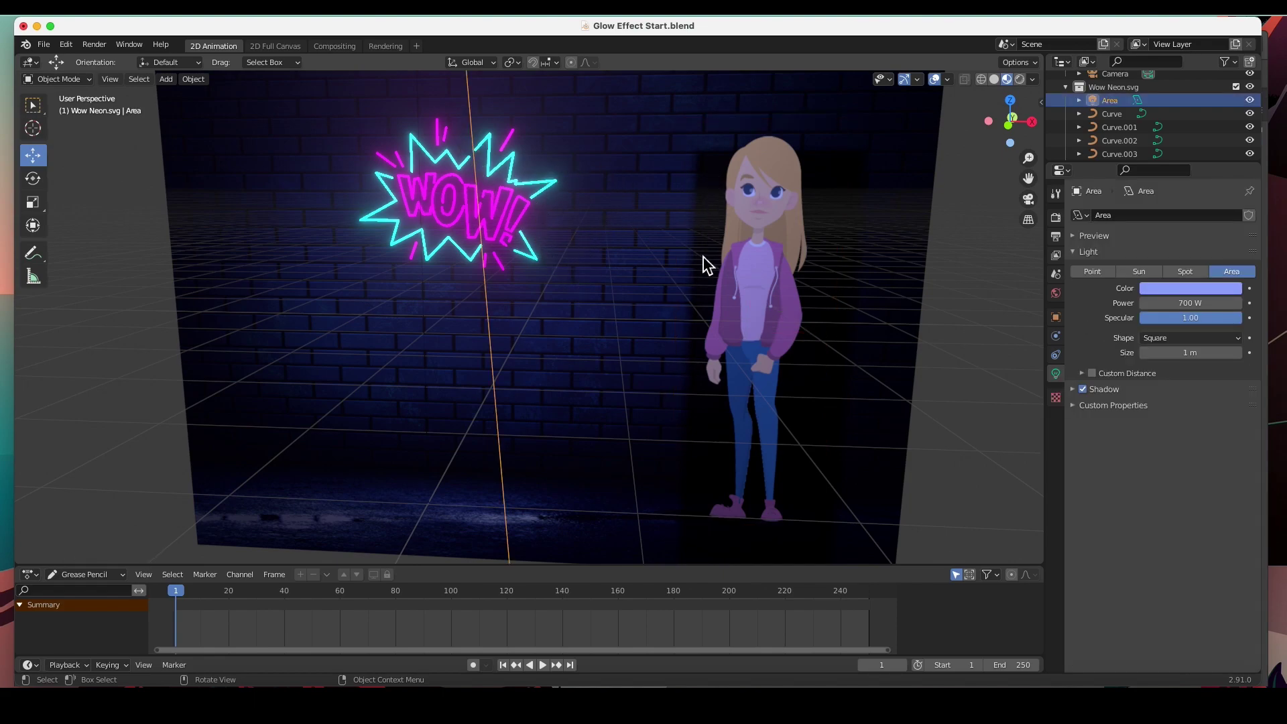
click(1083, 390)
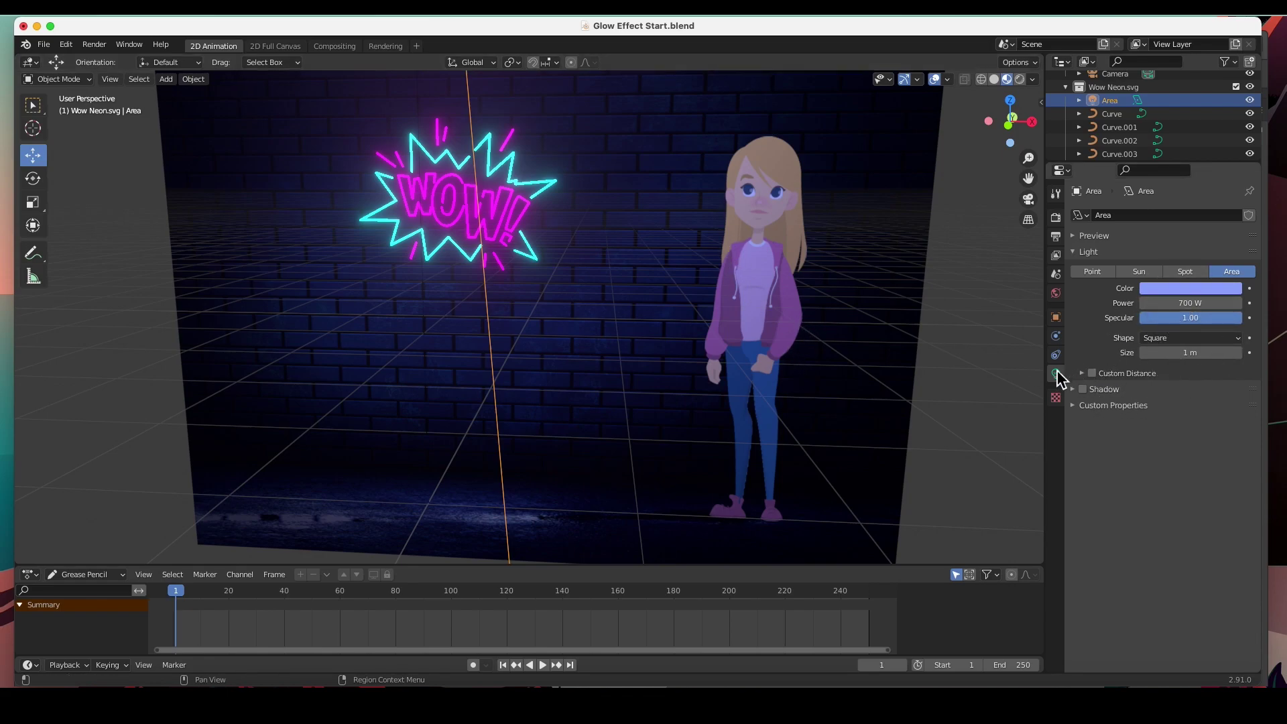
mouse_move(587, 304)
middle_down()
mouse_move(605, 303)
mouse_move(592, 303)
middle_up()
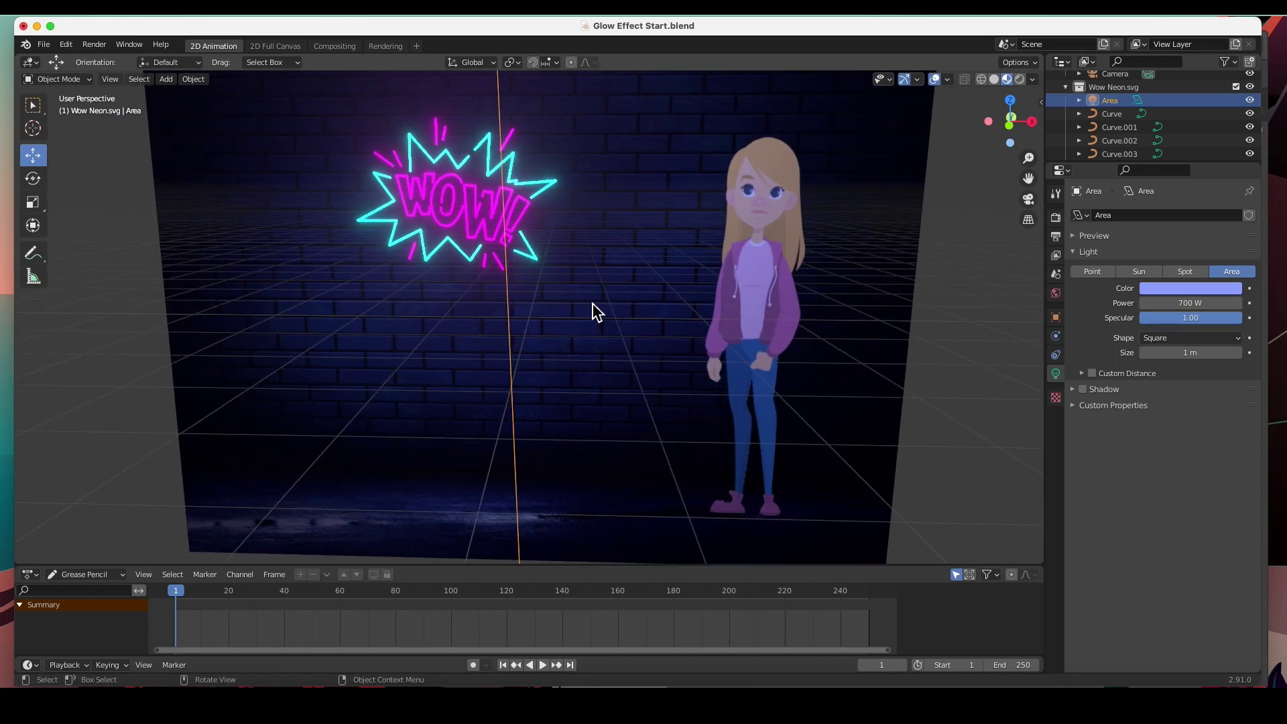
- Add a point light to the scene
click(764, 261)
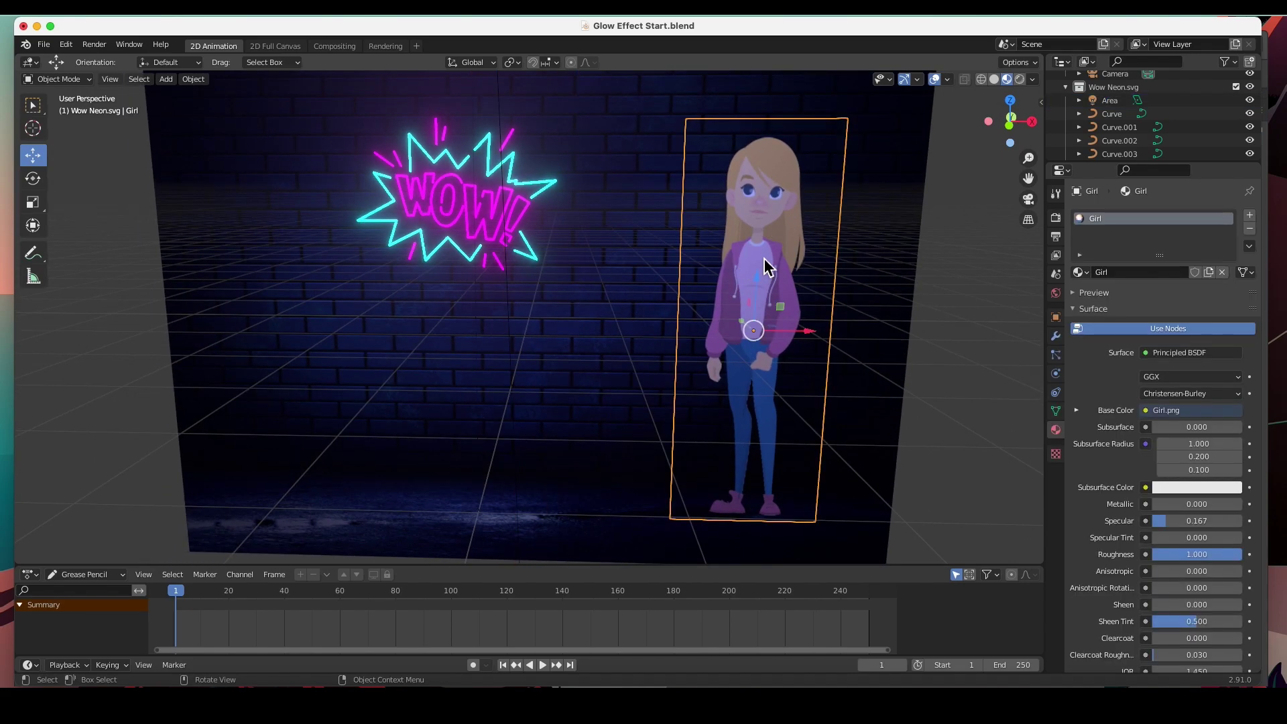
click(168, 84)
mouse_move(190, 274)
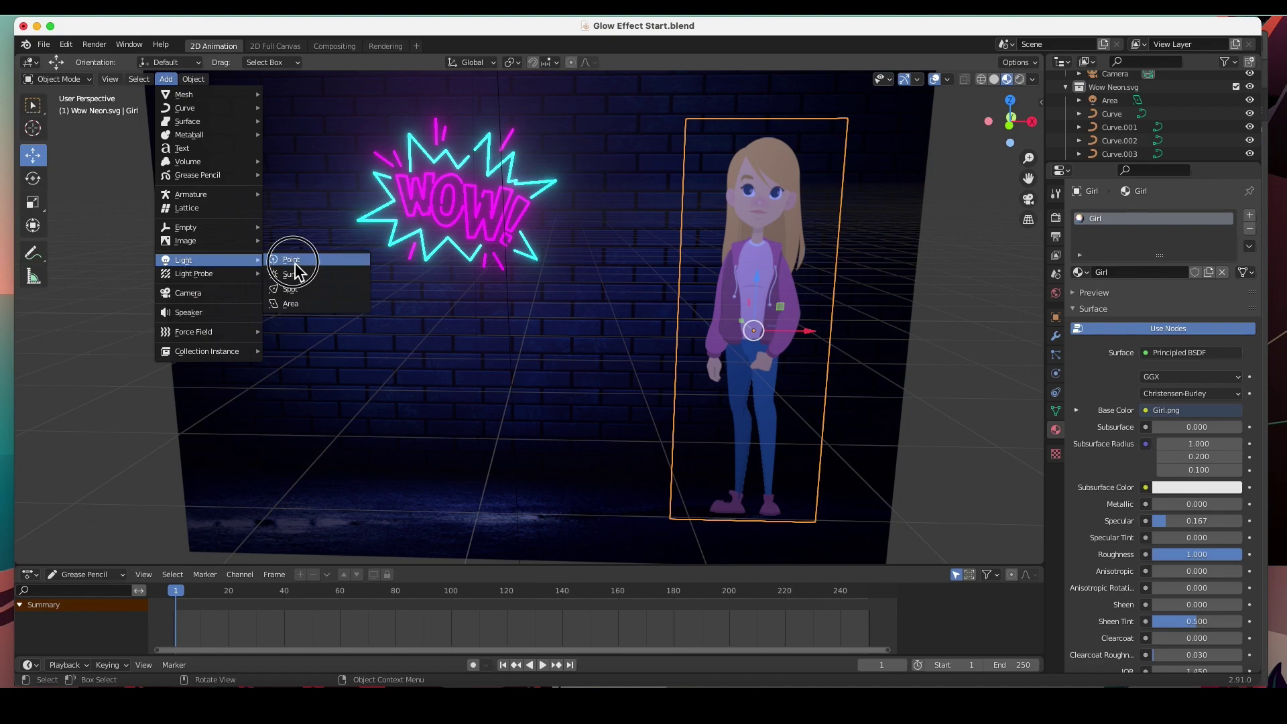
click(295, 263)
- Move the point light forward along the Y axis until it sits in front of the girl and the wall
middle_drag(554, 339, 517, 332)
key(g)
key(y)
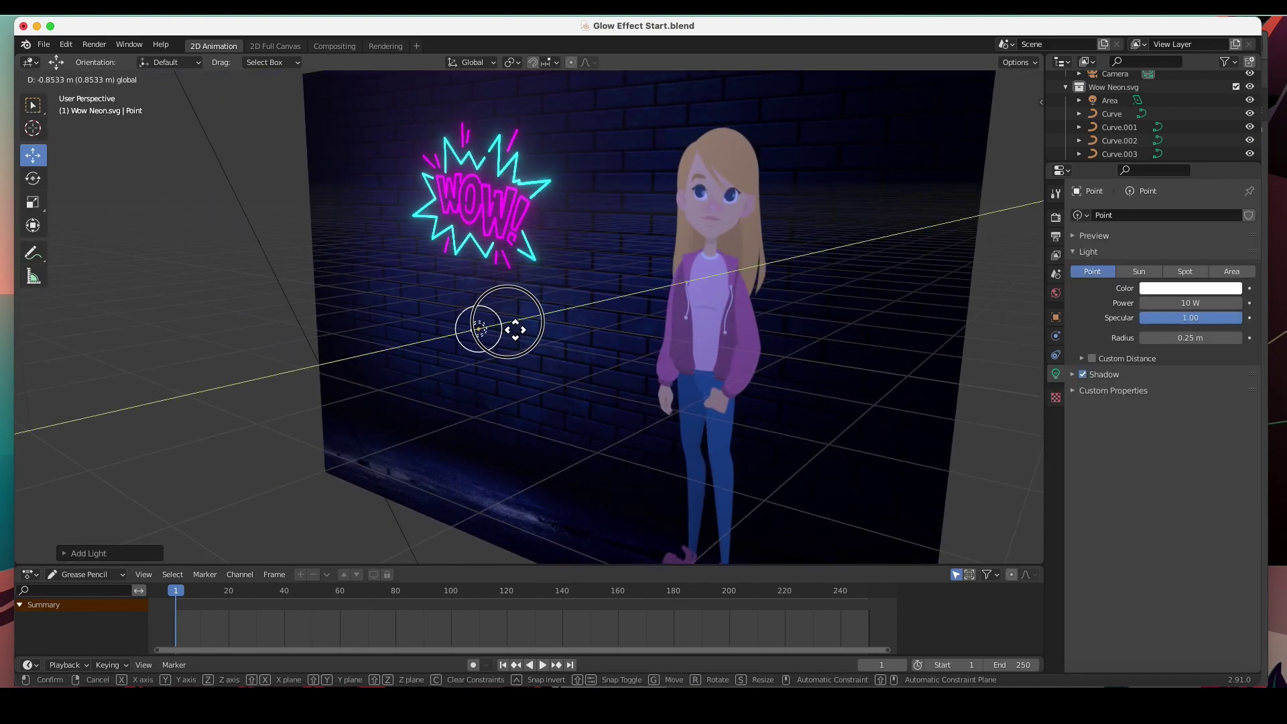
click(476, 339)
middle_drag(476, 338, 382, 310)
mouse_move(493, 319)
alt+middle_down()
mouse_move(493, 333)
mouse_move(501, 326)
alt+middle_up()
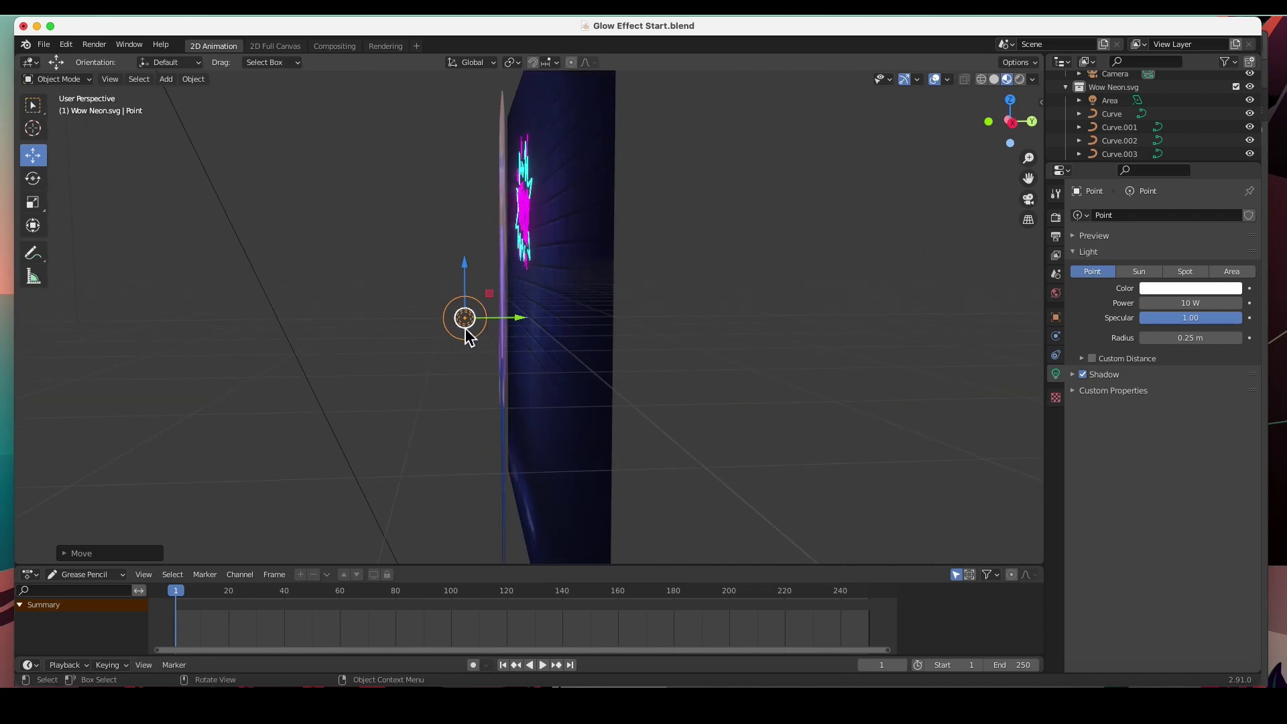
- Position the point light beside the girl's face, on the side facing the neon sign, as framed by the camera
middle_drag(431, 315, 544, 331)
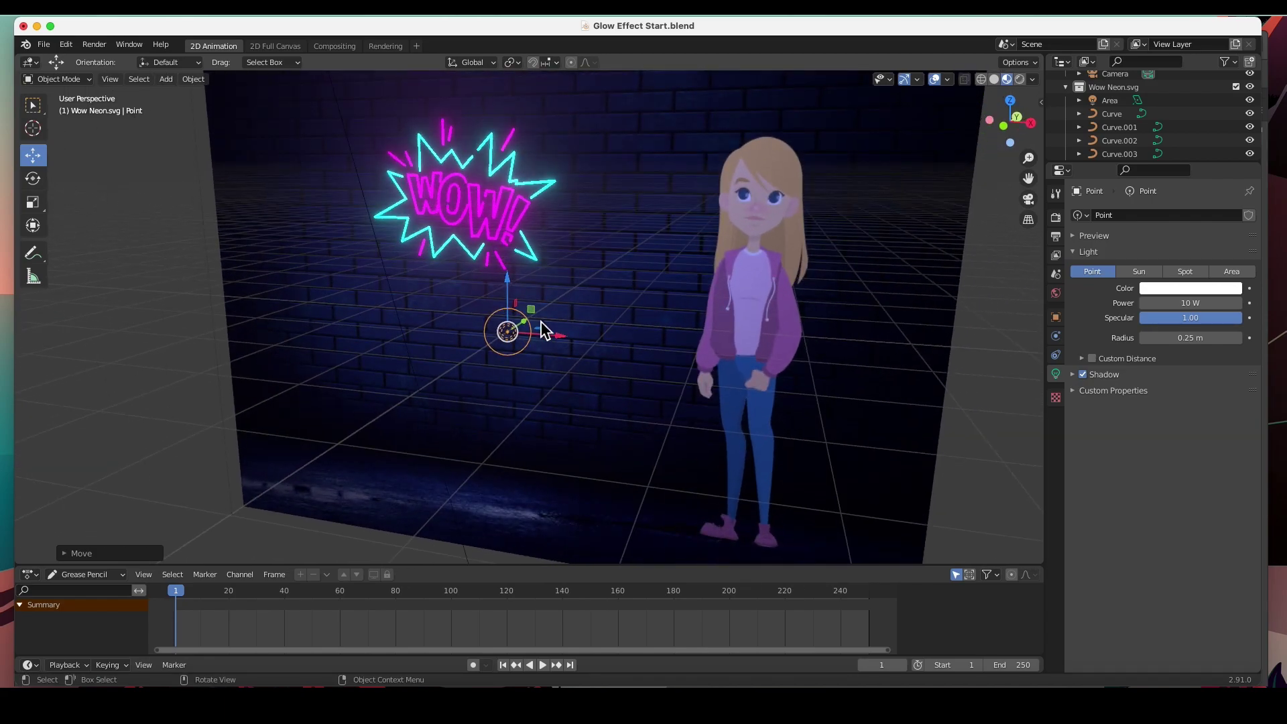
key(KP_0)
drag(618, 352, 697, 210)
key(z)
drag(741, 261, 731, 281)
scroll(720, 297, up, 2)
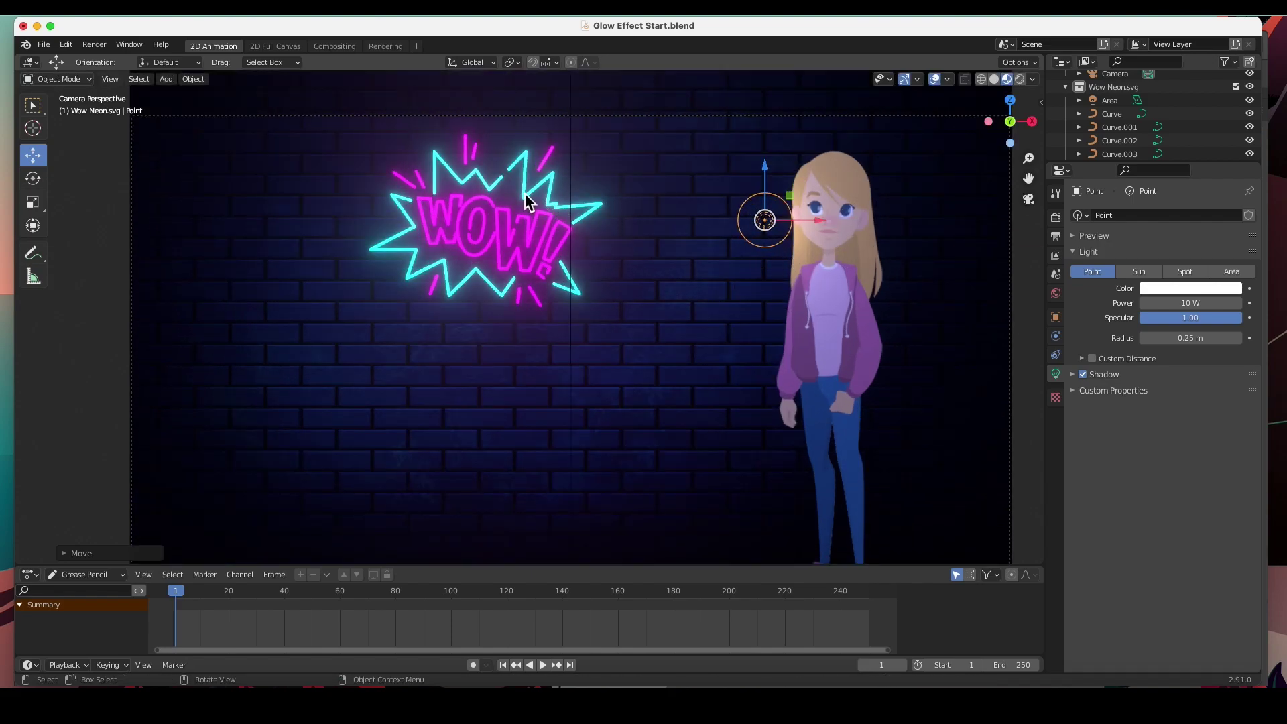
drag(816, 221, 822, 228)
key(Escape)
- Change the point light's color to a saturated magenta matching the neon lettering
scroll(814, 247, up, 4)
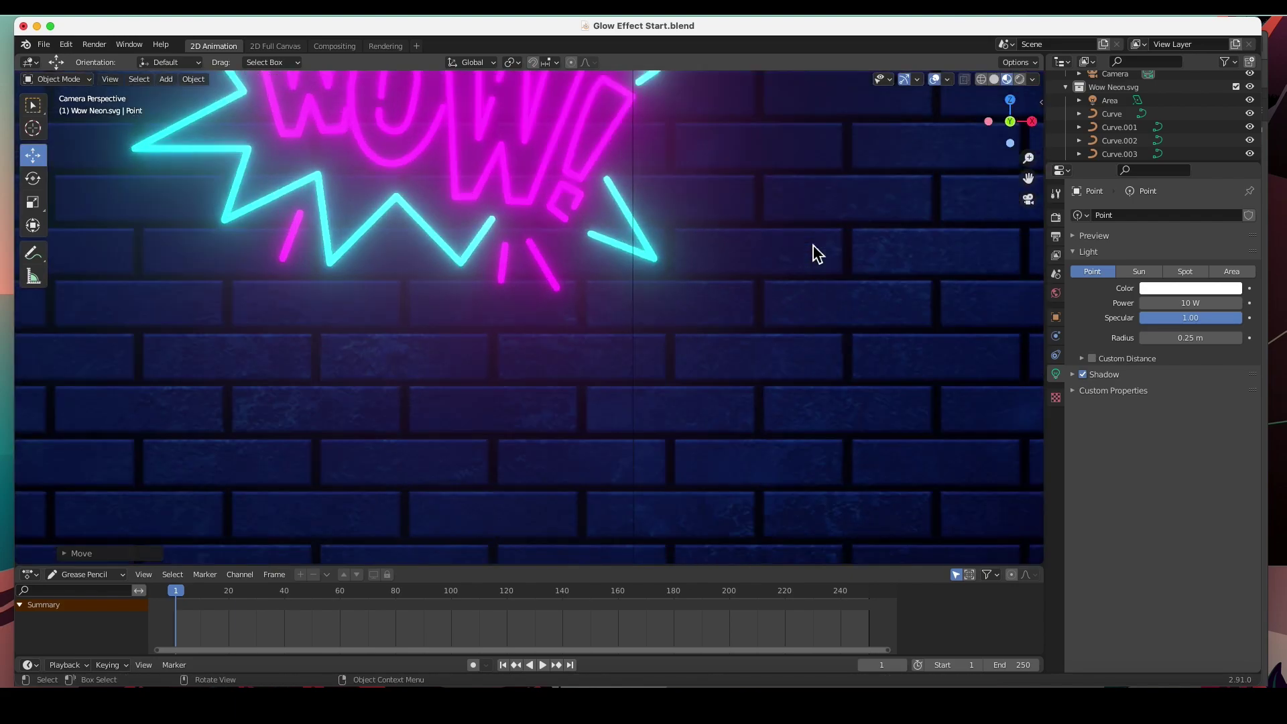
shift+scroll(877, 279, right, 10)
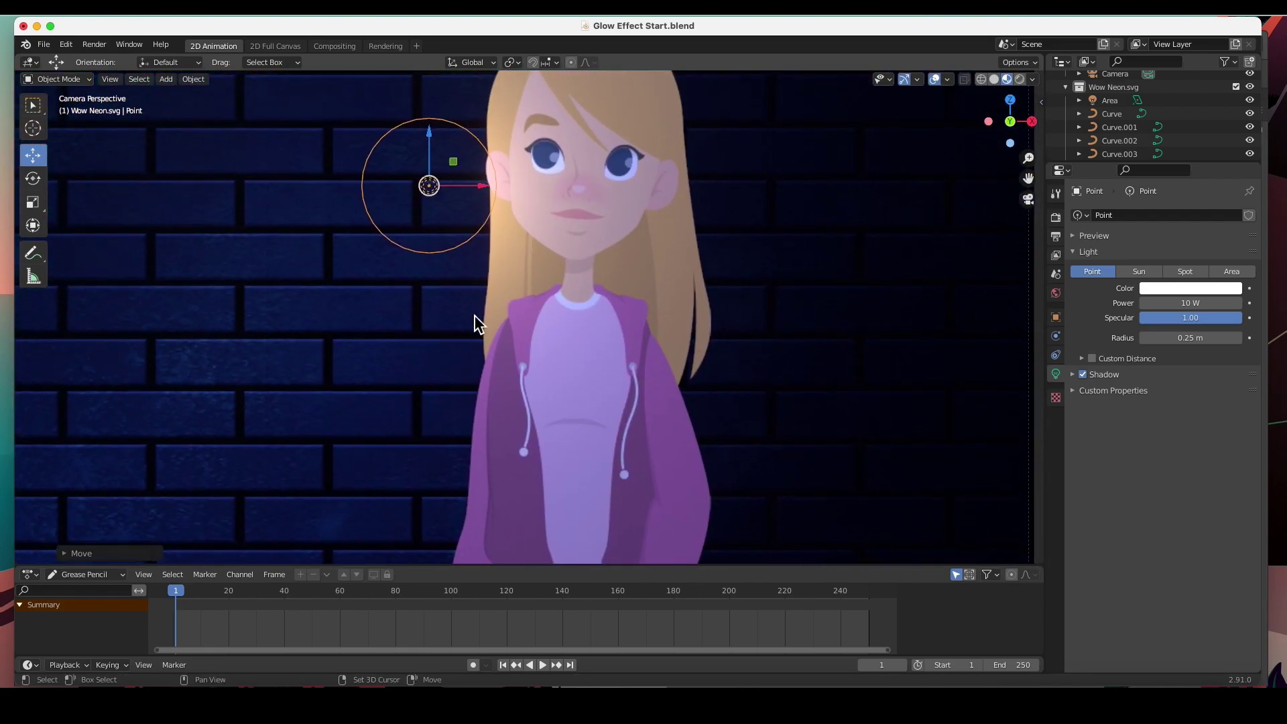
scroll(415, 345, down, 4)
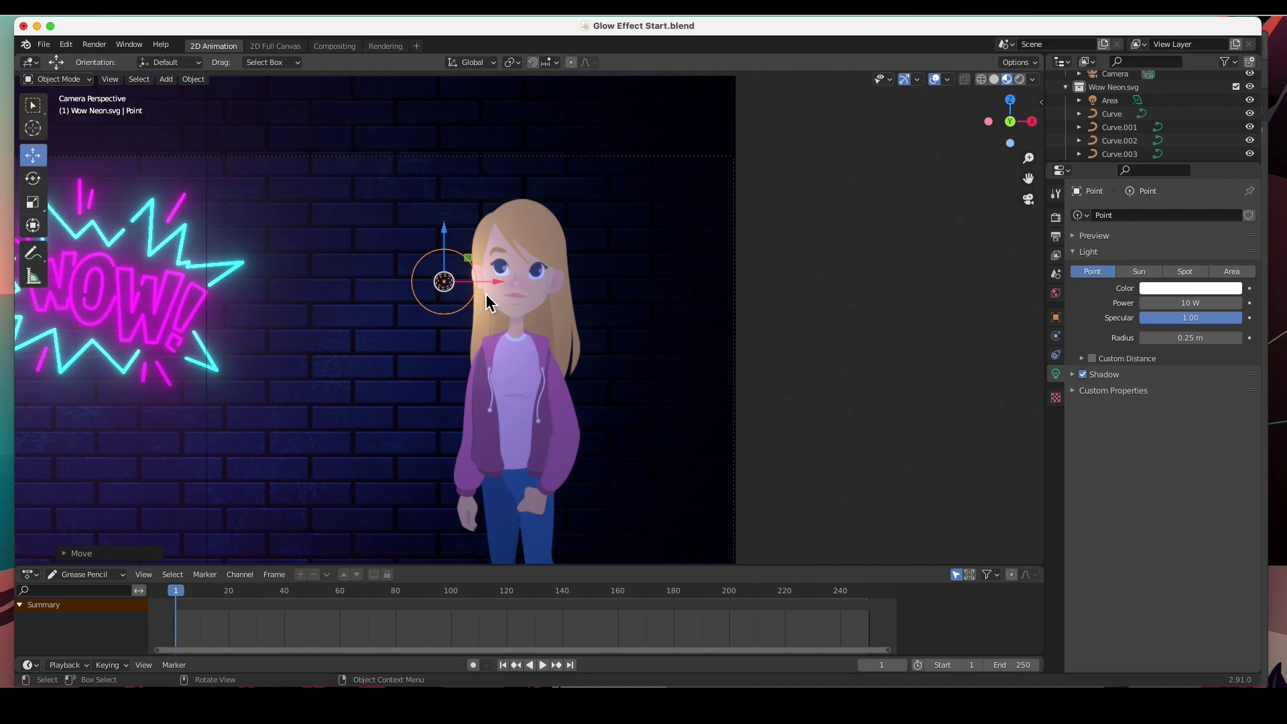
click(1162, 290)
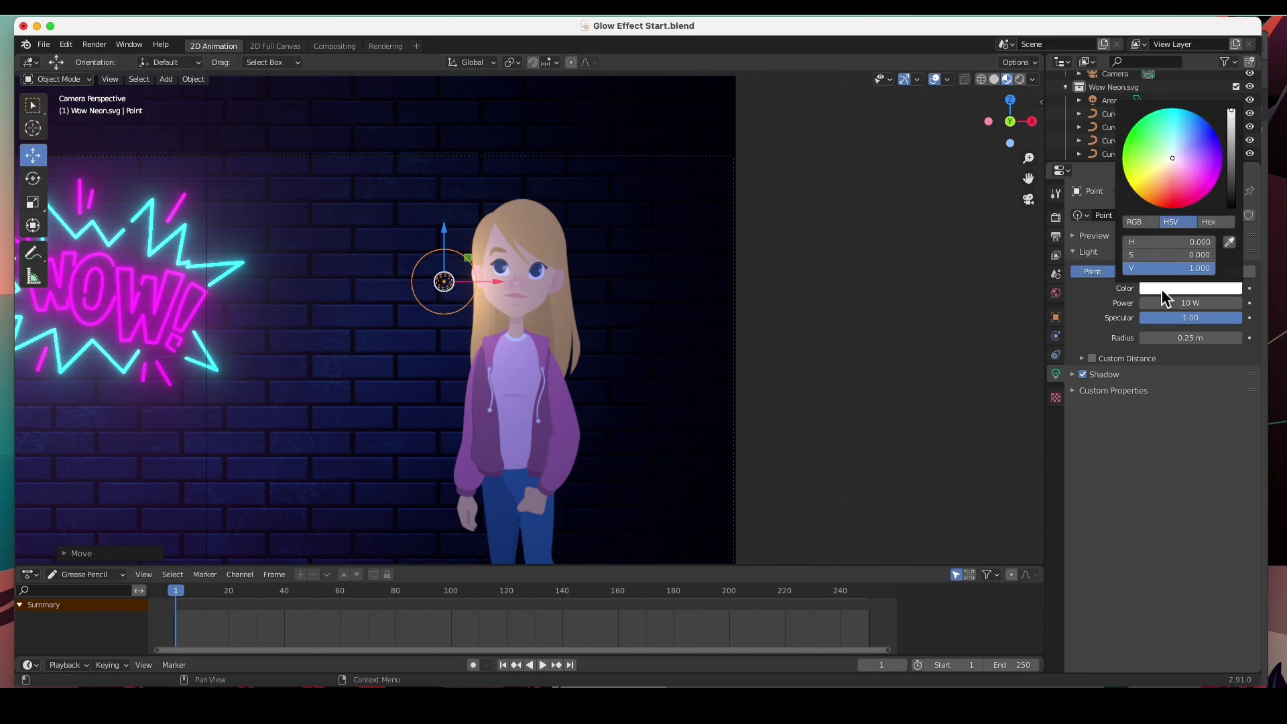
drag(1198, 185, 1207, 181)
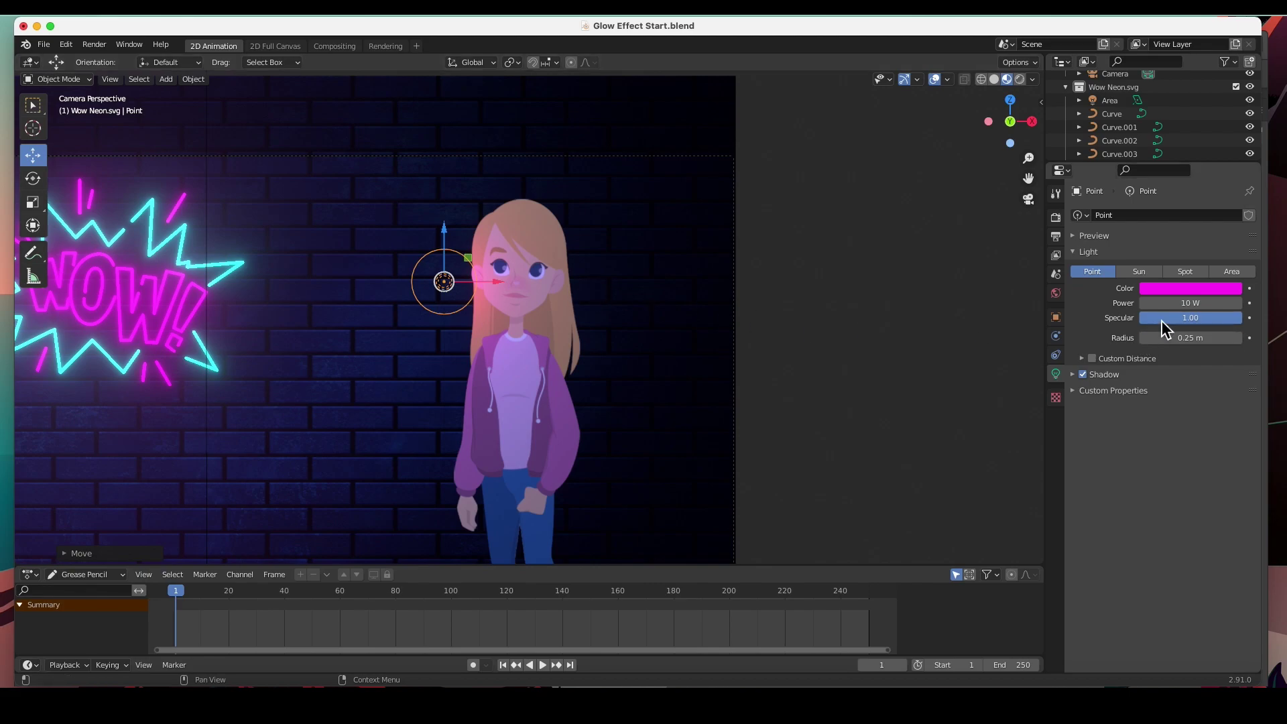
- Enable a custom distance for the magenta point light and limit it to 0.96 m
click(1081, 359)
click(1092, 359)
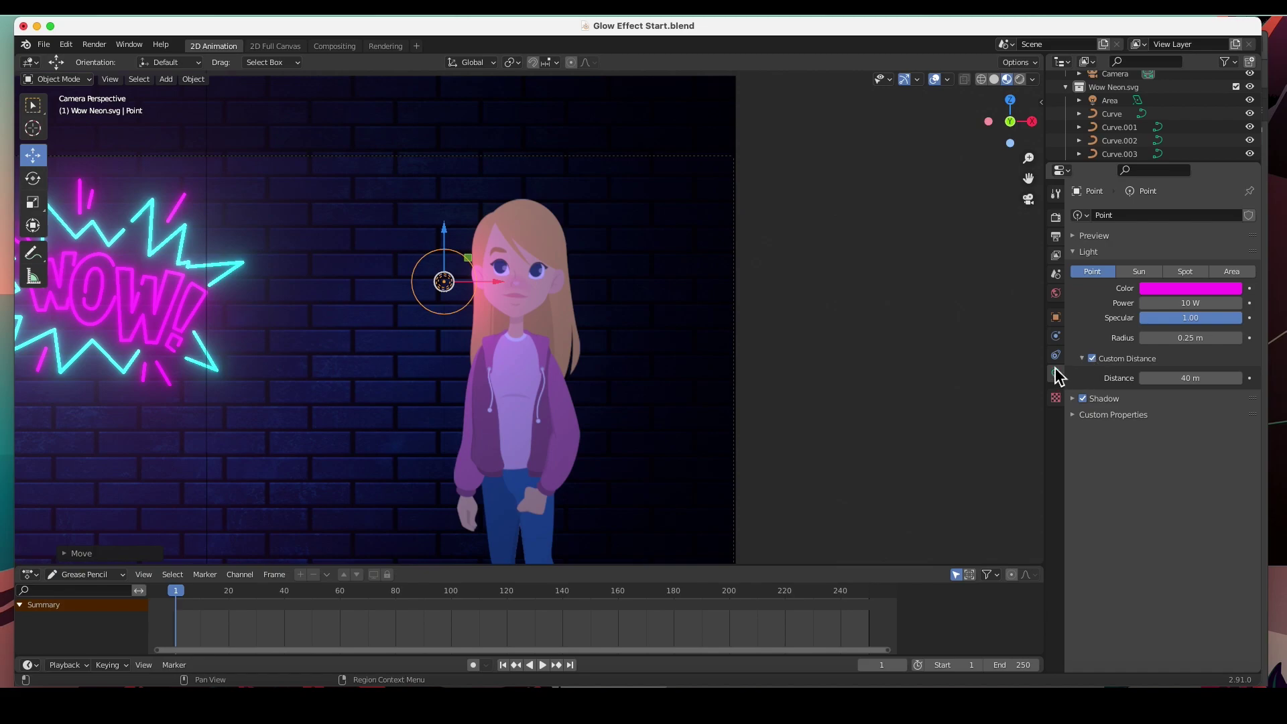
click(1187, 382)
text(0)
key(Return)
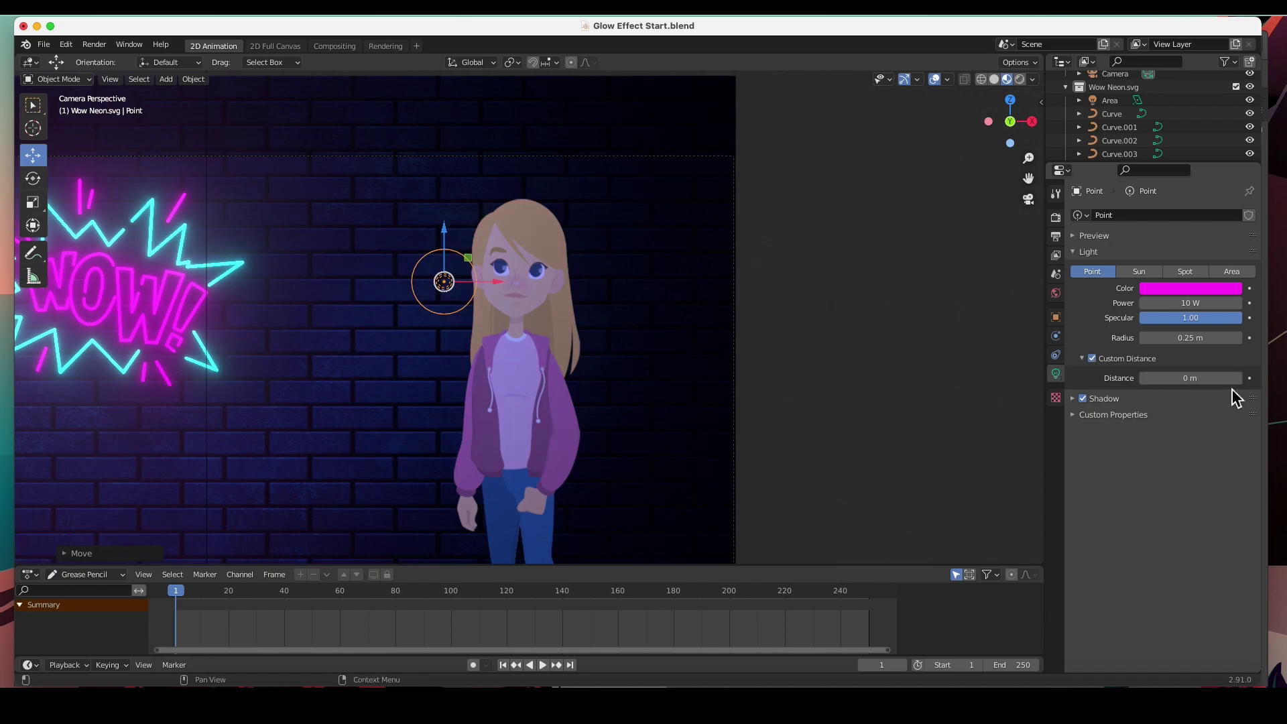
drag(1162, 382, 1235, 382)
- Set the magenta point light's power to 31 W, radius to 0.33 m and custom distance to 0.97 m
drag(1178, 305, 1226, 305)
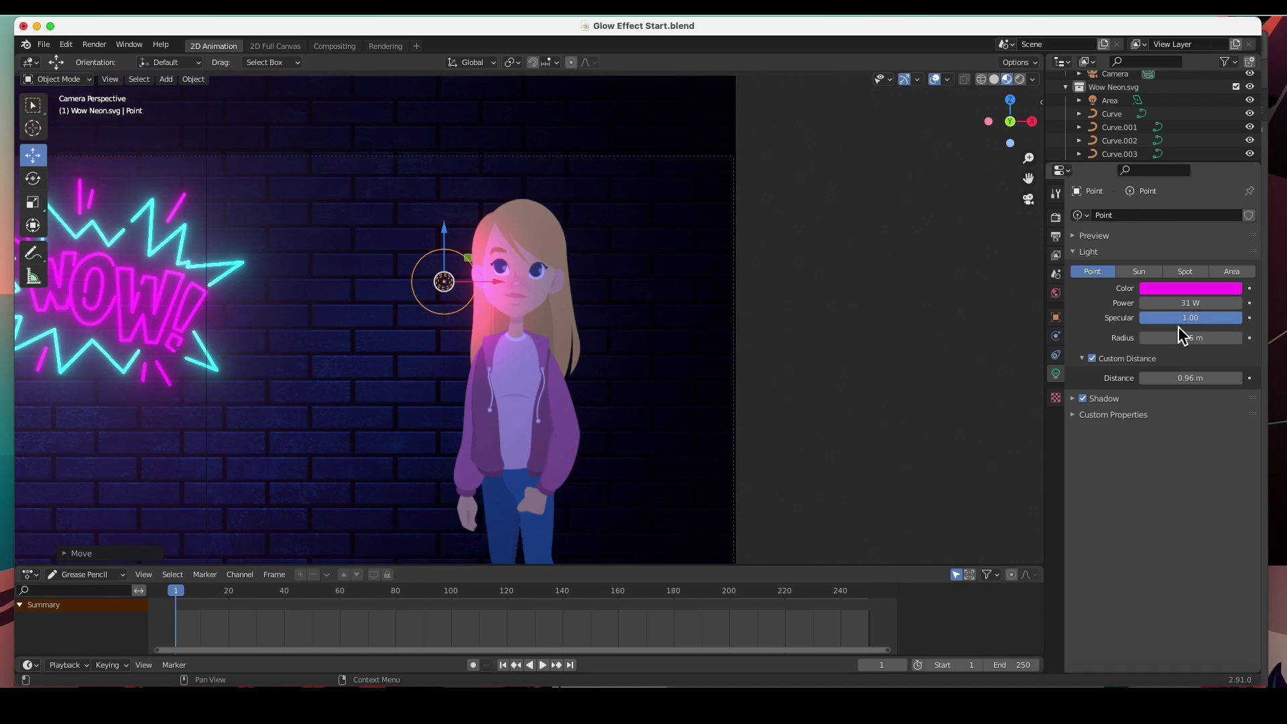
mouse_move(1181, 339)
mouse_down()
mouse_move(1209, 339)
mouse_move(1186, 338)
mouse_up()
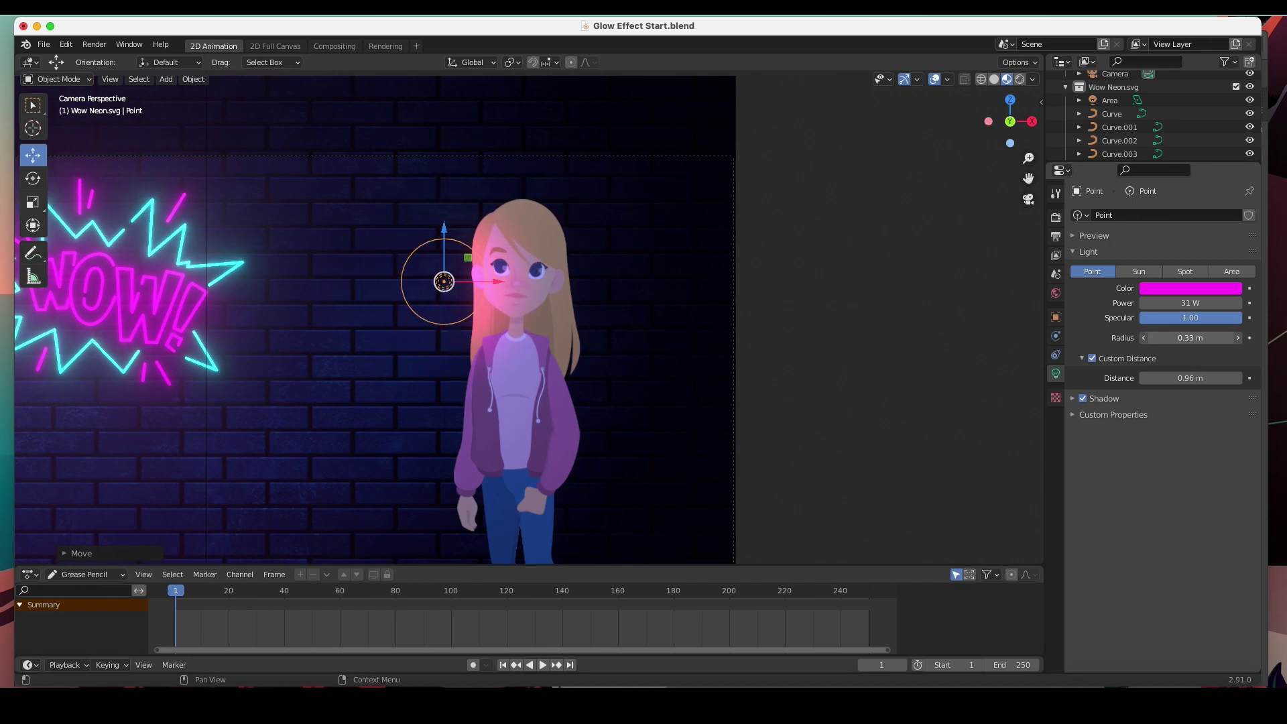
drag(1180, 382, 1184, 383)
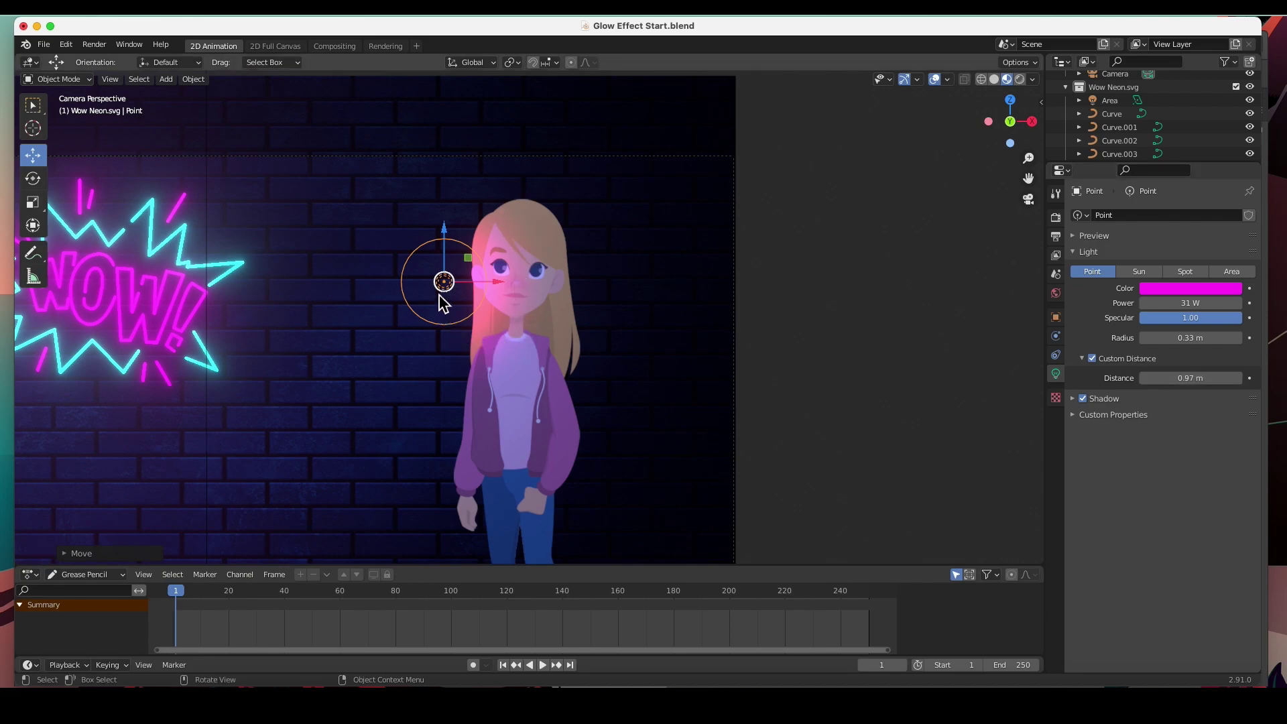
- Duplicate the point light down beside the girl's chest and color the copy blue with hue 0.580 and saturation 0.943
key(shift+d)
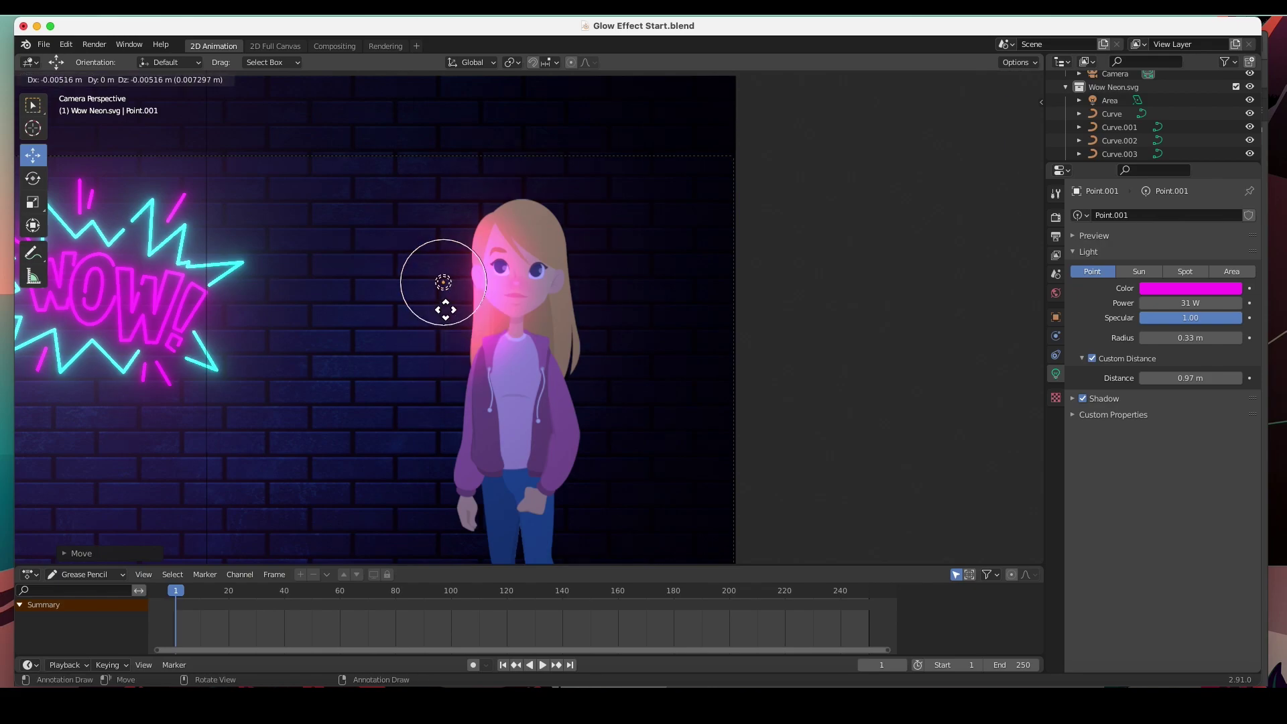
click(442, 383)
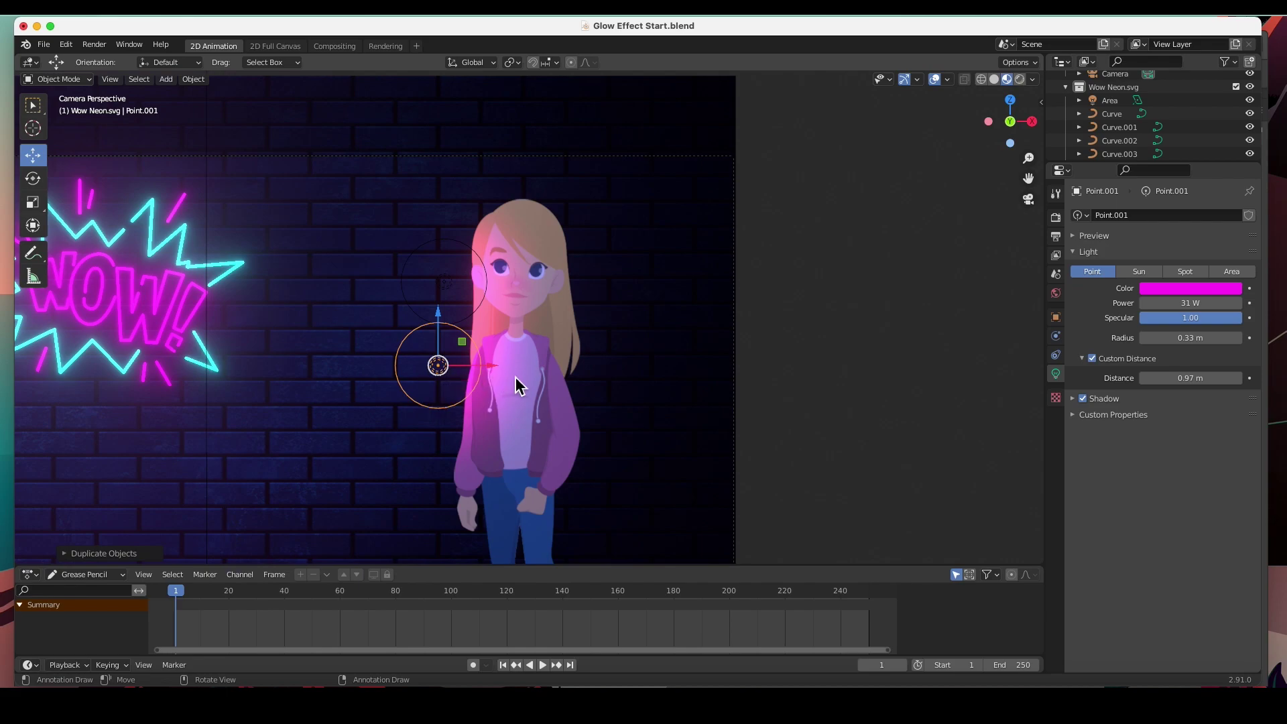
click(1215, 289)
drag(1207, 143, 1196, 121)
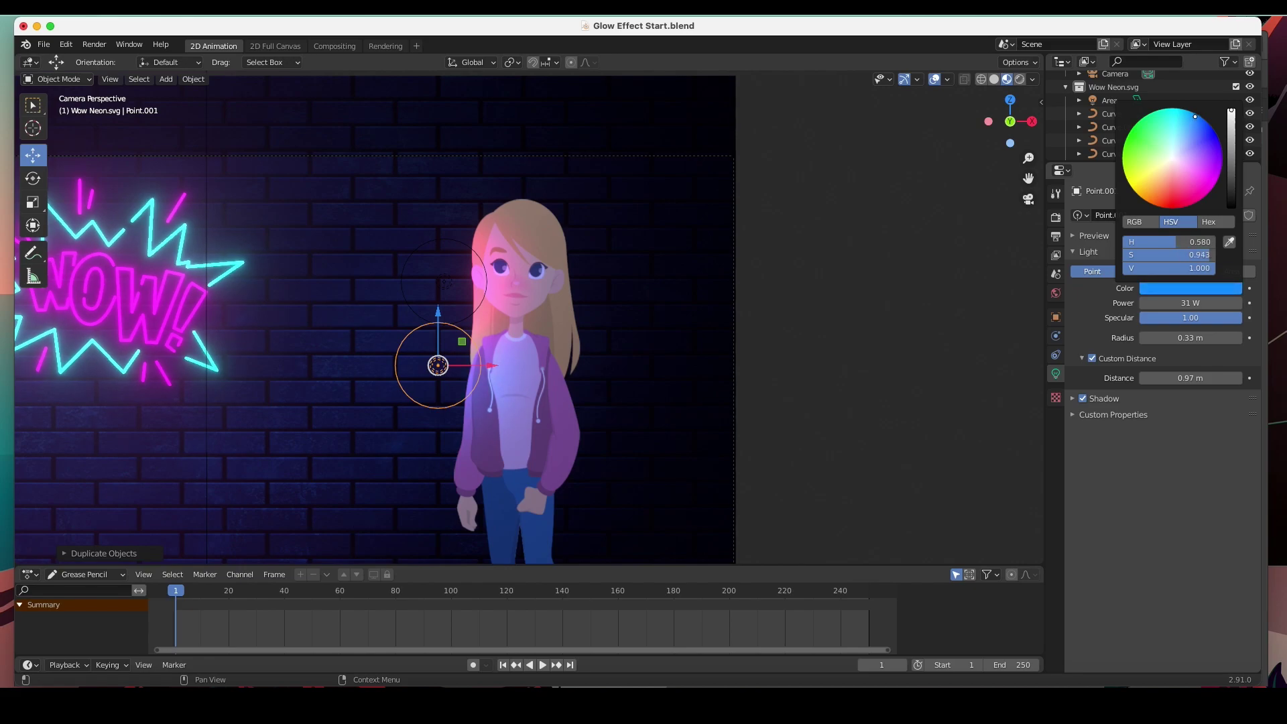
- Examine the lit scene through the camera and review the settings of the area light above it
scroll(855, 324, down, 2)
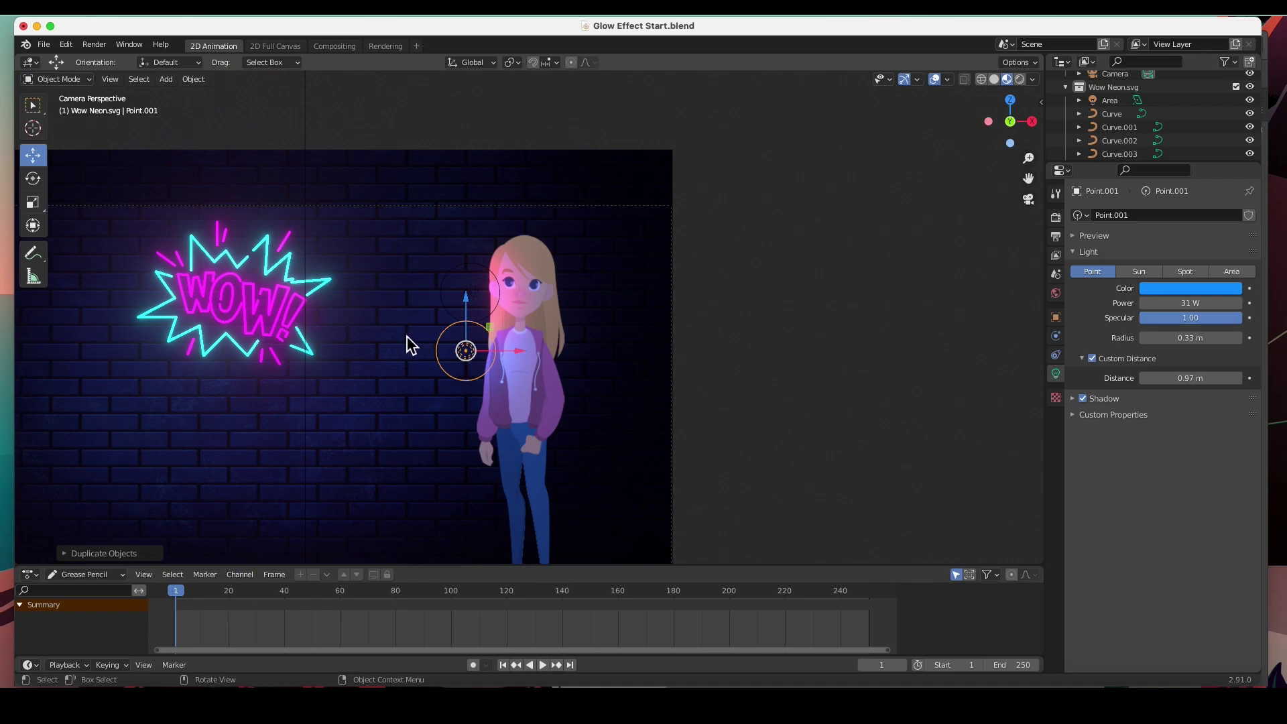
key(Home)
scroll(546, 275, up, 2)
scroll(547, 275, down, 1)
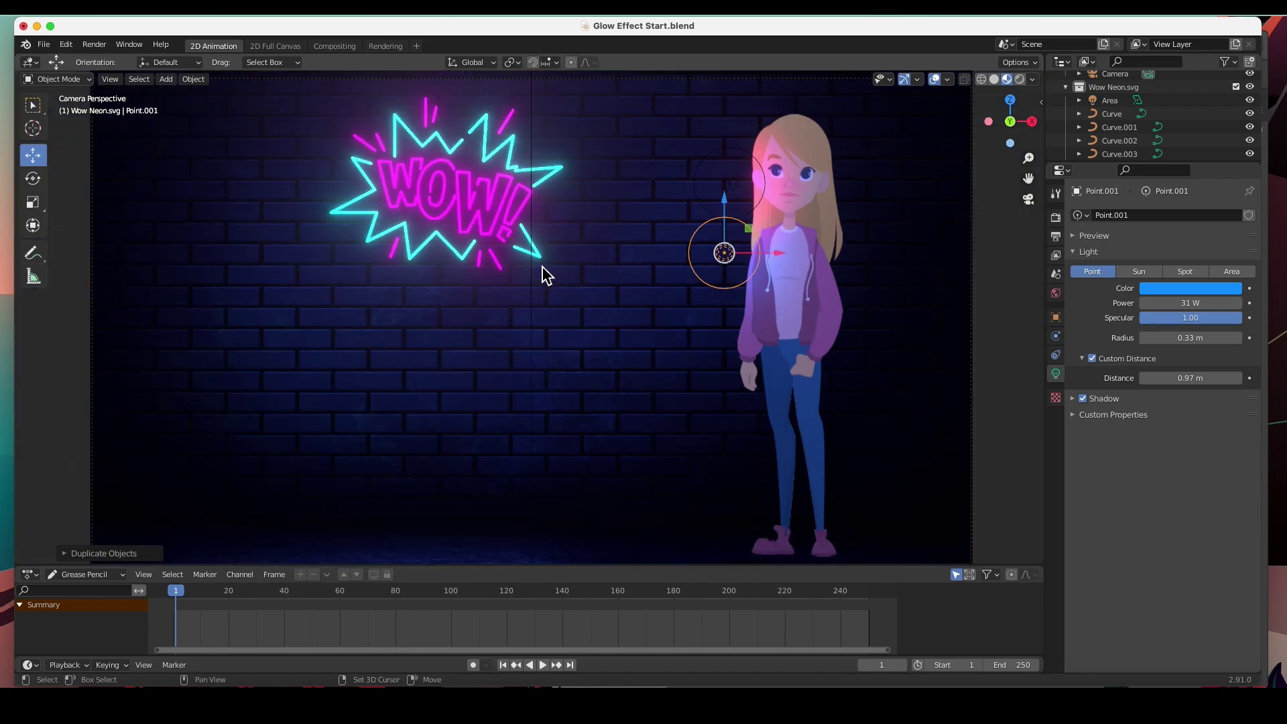
shift+middle_drag(547, 275, 537, 288)
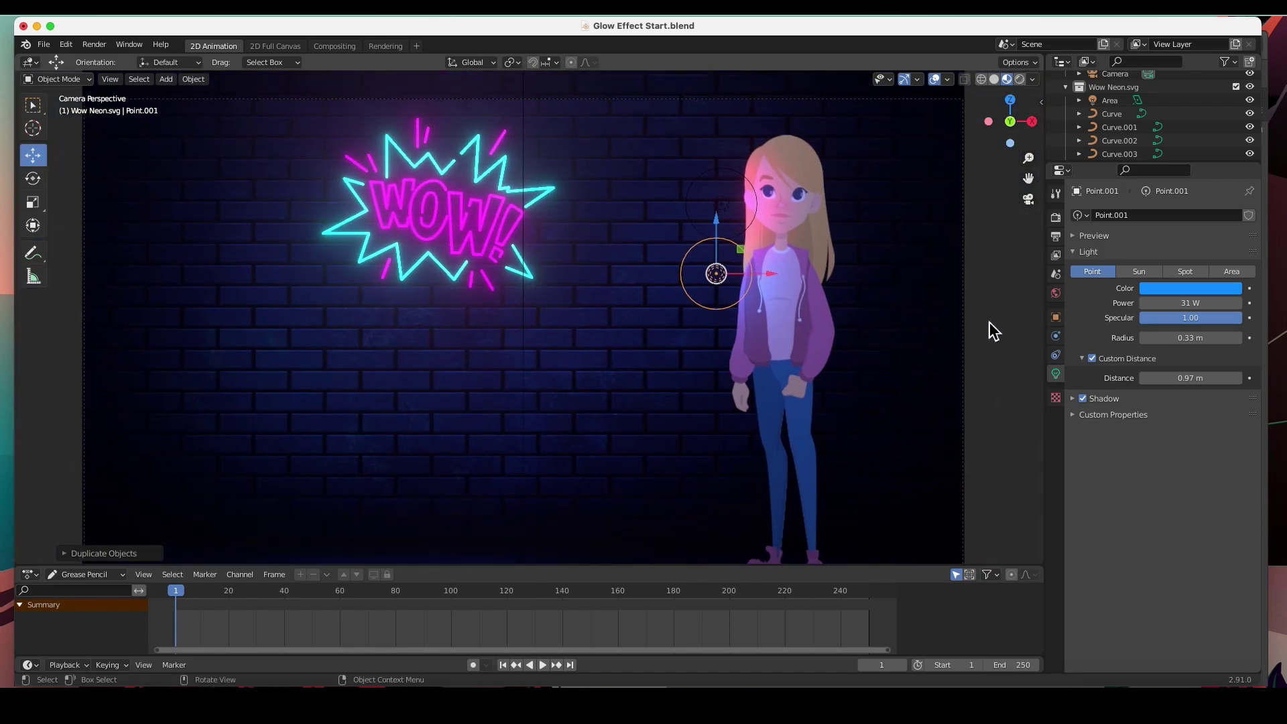
click(994, 331)
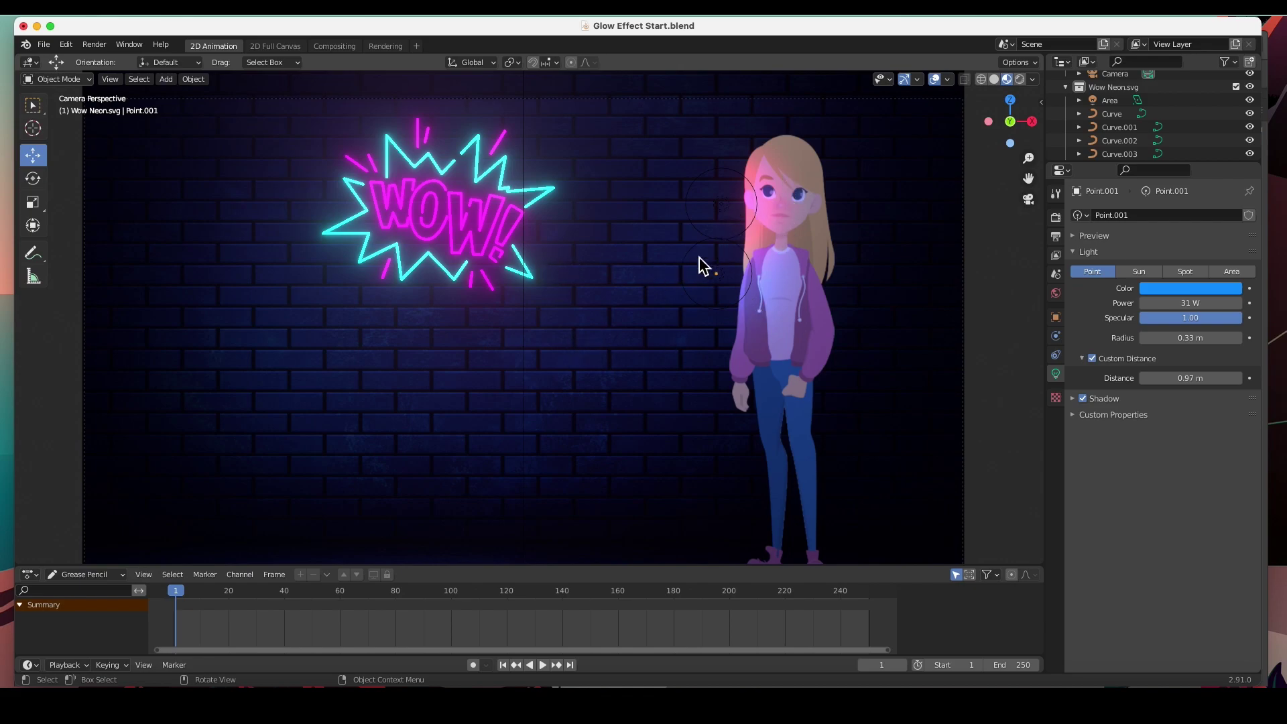
scroll(637, 290, down, 8)
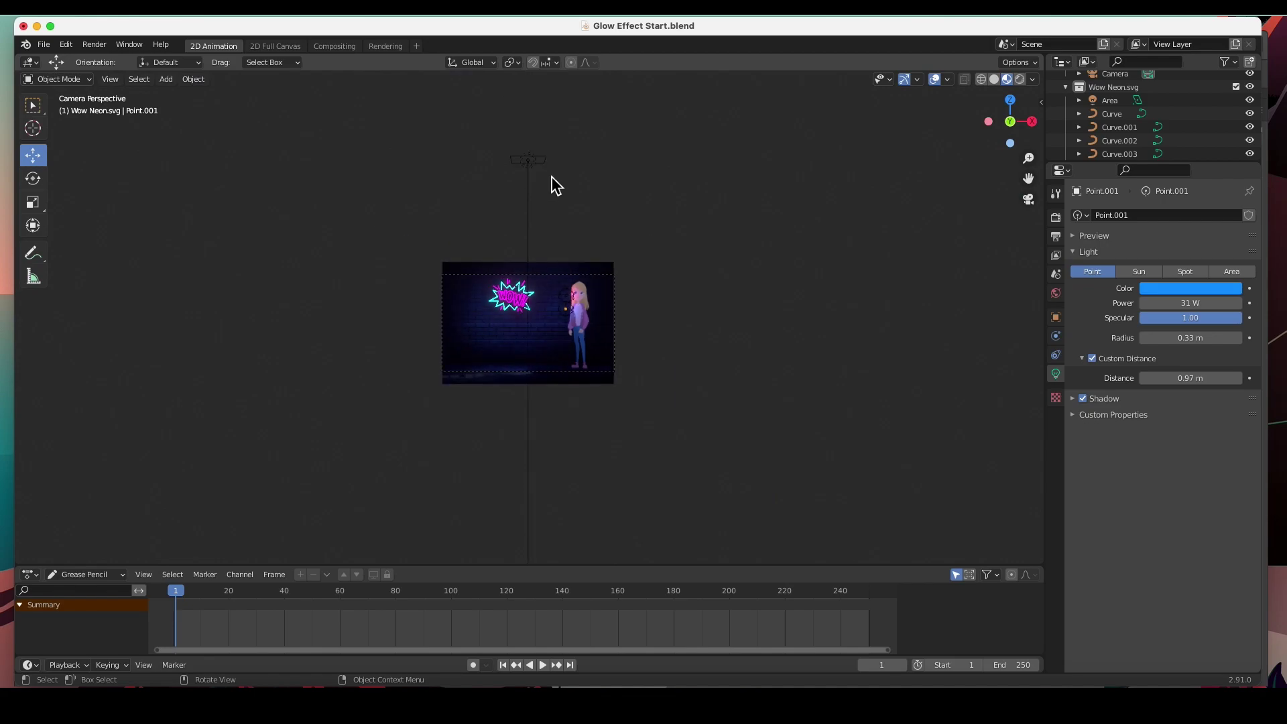
click(543, 172)
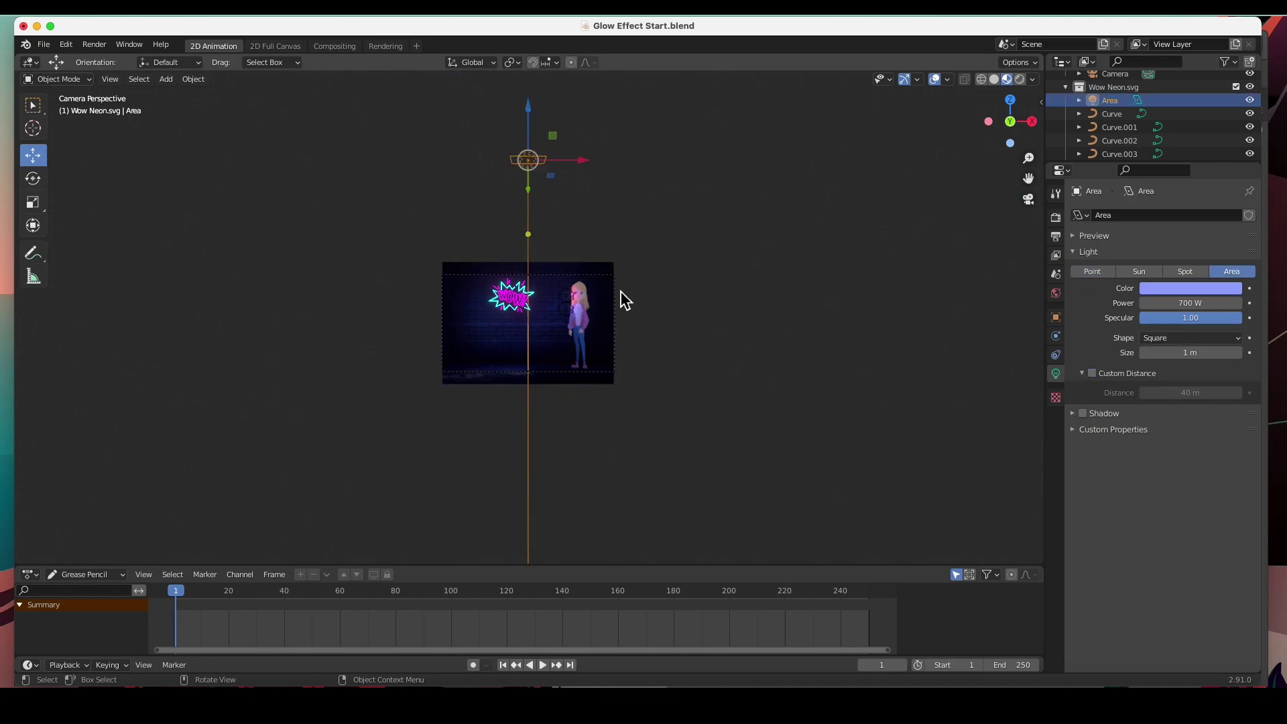
scroll(612, 294, up, 8)
scroll(610, 297, down, 2)
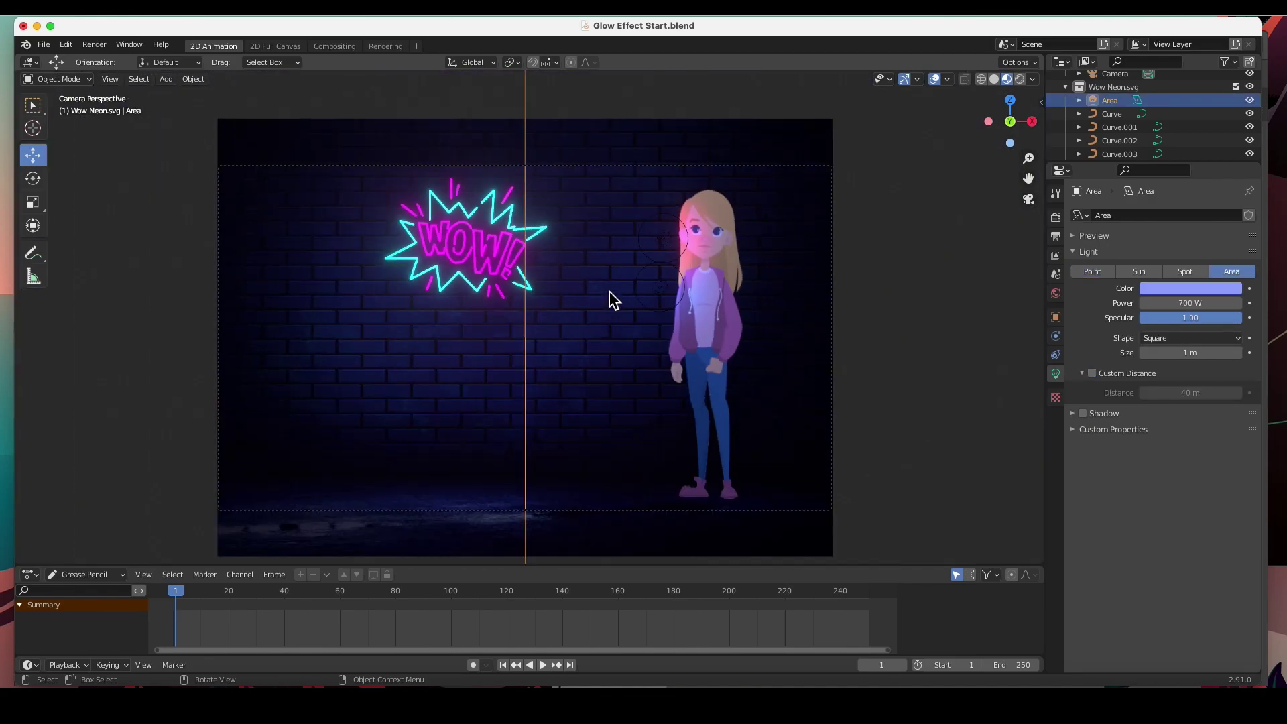
- Review the sources of the glow: the letter O's emission material, the Bloom render option and the two point lights
scroll(610, 291, up, 2)
click(437, 234)
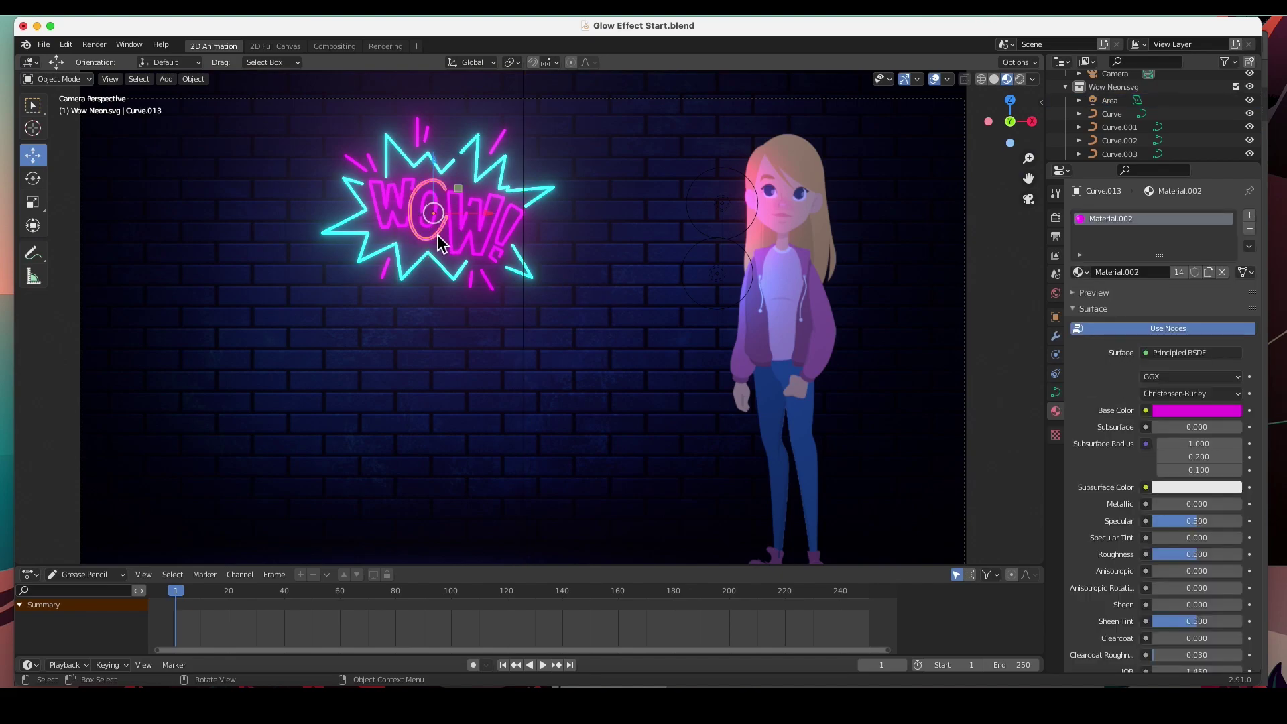
scroll(1129, 532, down, 5)
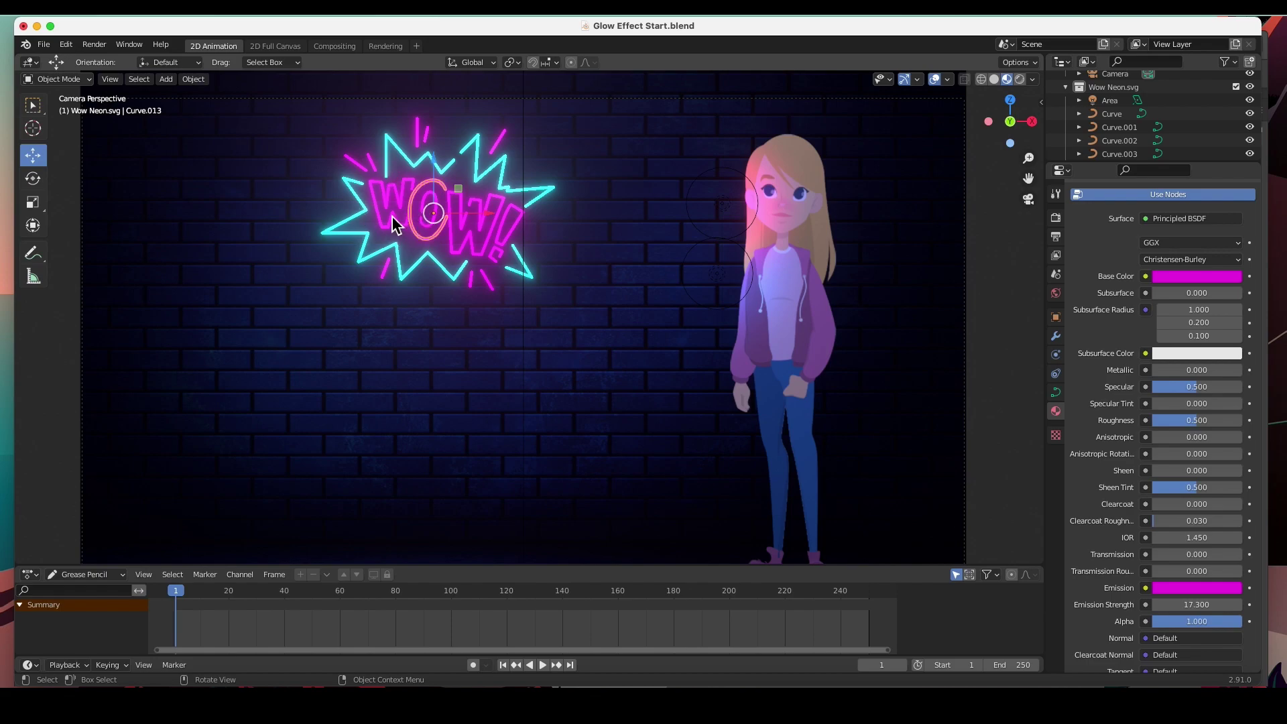
click(1056, 218)
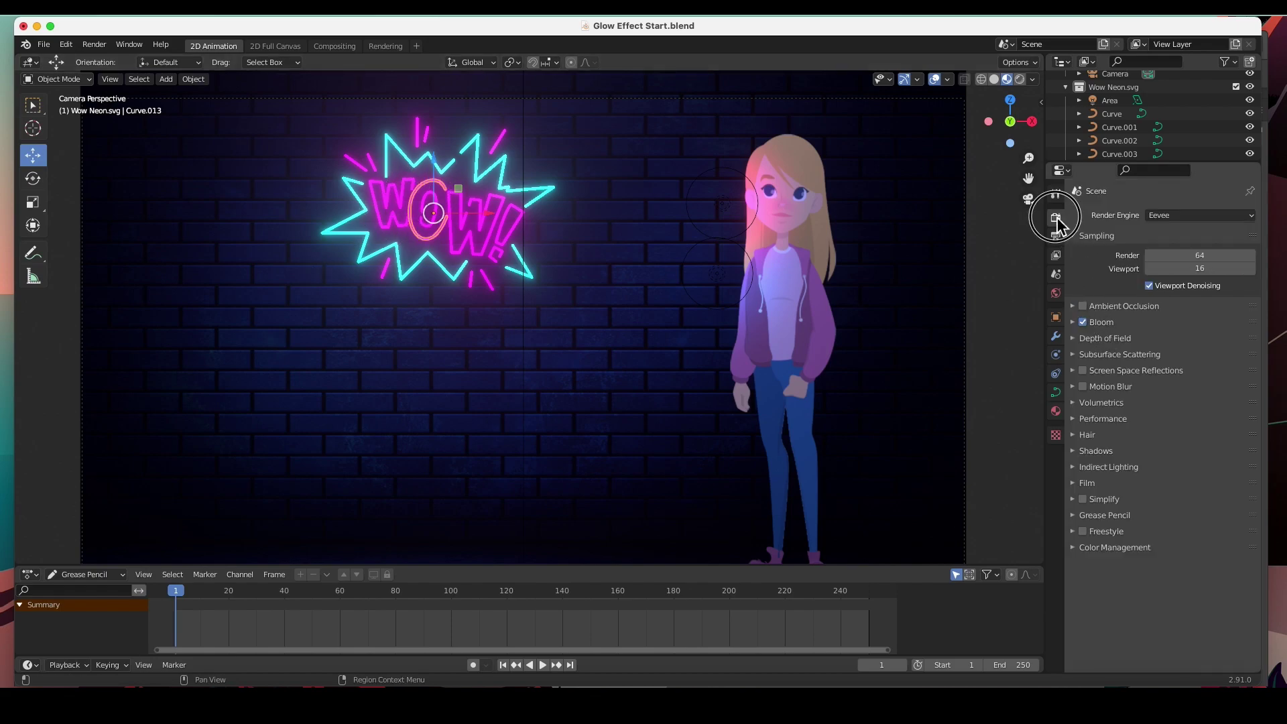
click(353, 374)
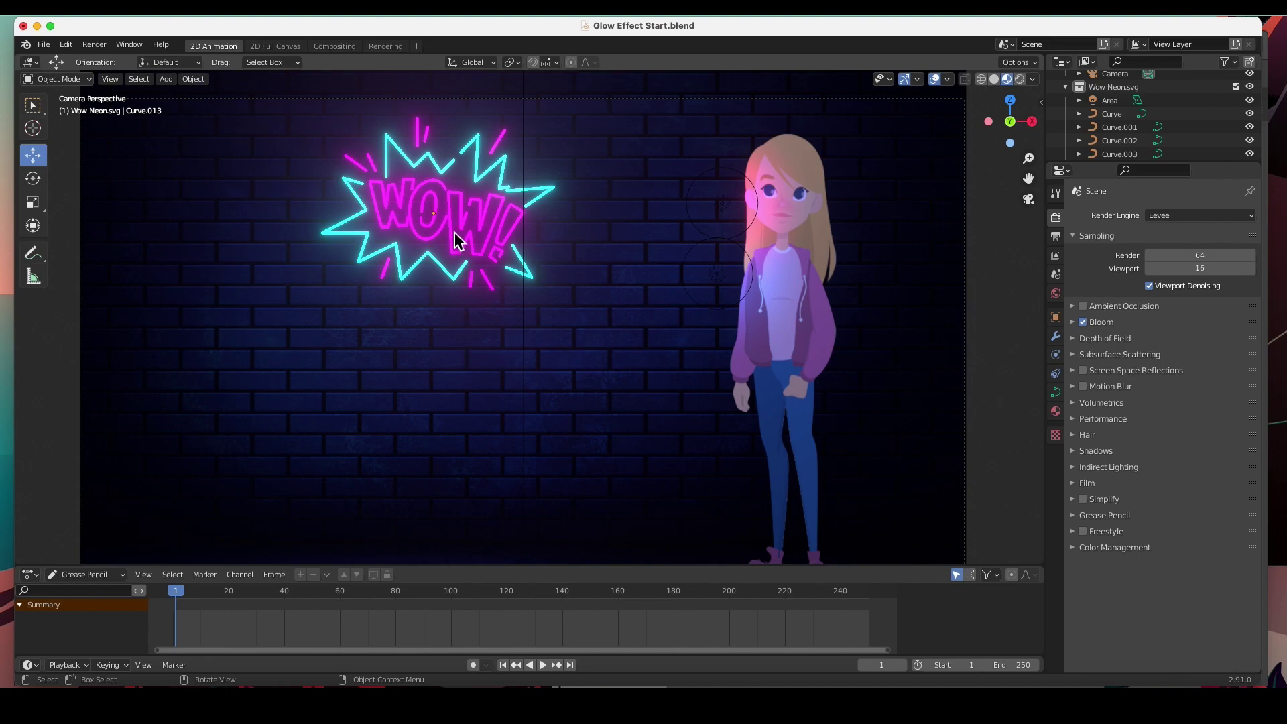
click(501, 145)
click(507, 179)
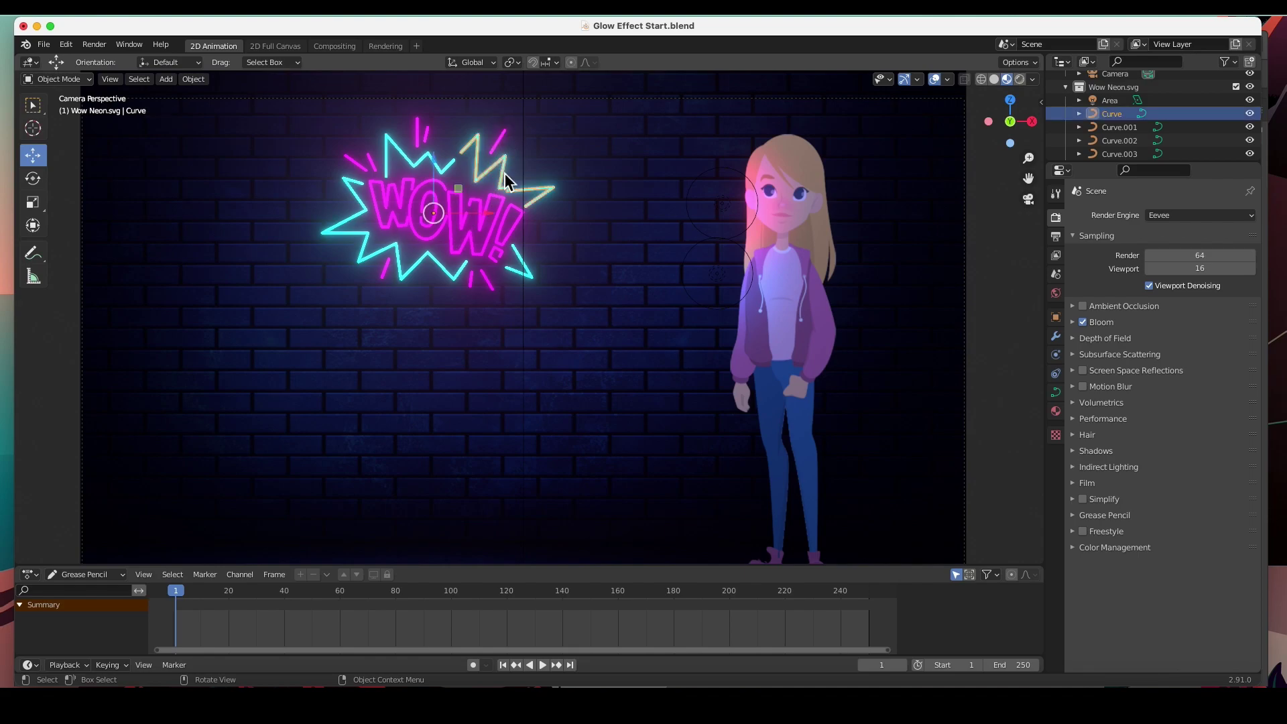
click(725, 208)
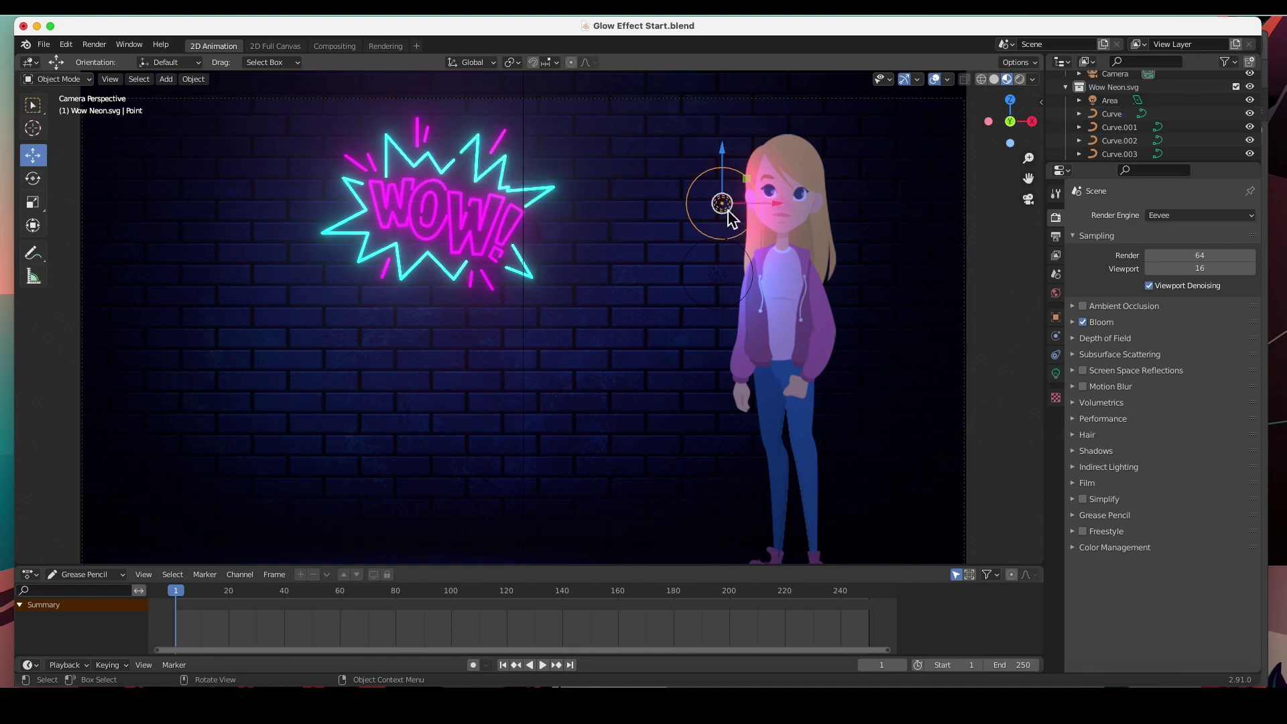
click(726, 280)
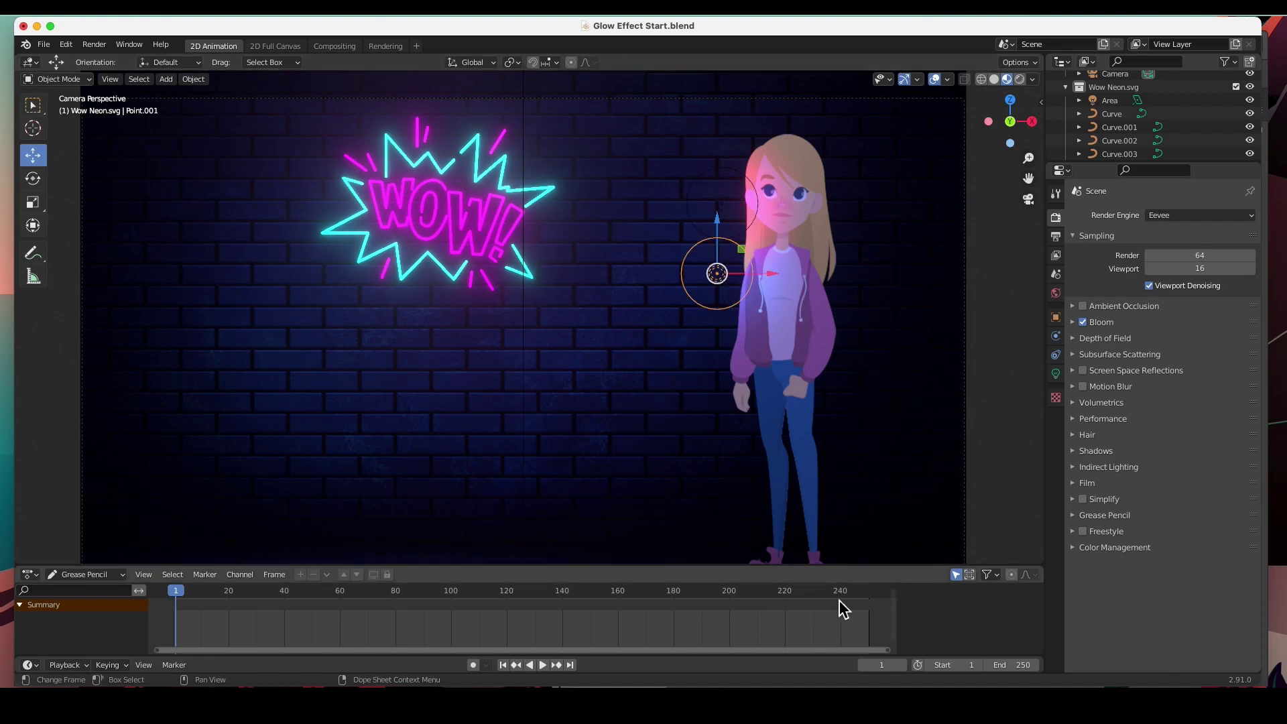
- Set the animation's end frame to 50 and fit the dope sheet to the shortened frame range
click(1040, 665)
text(50)
key(Return)
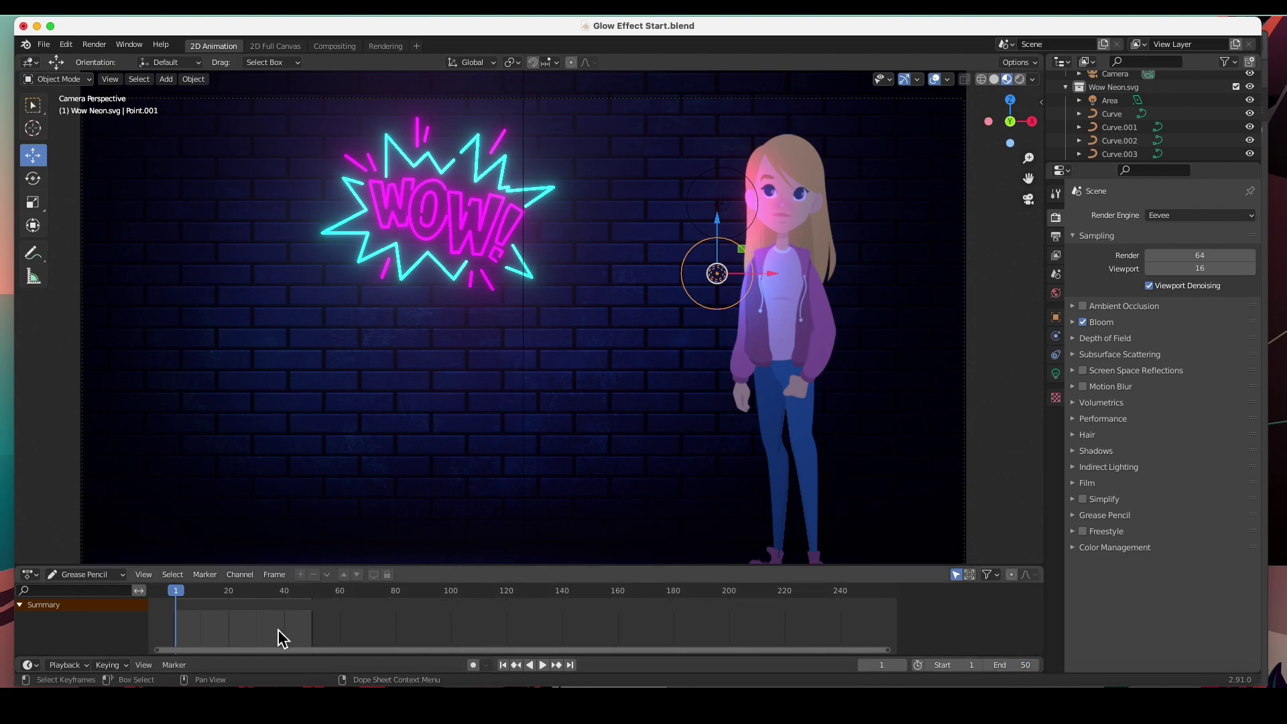
key(Home)
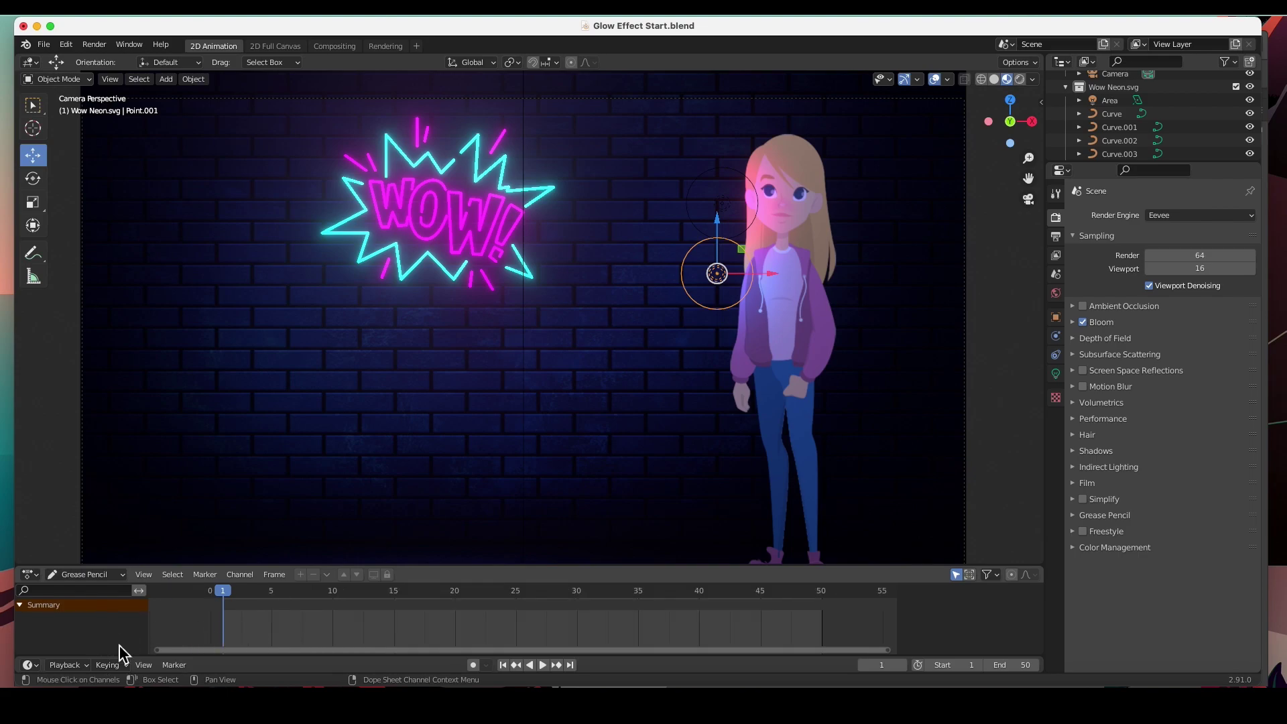
- Enlarge the timeline beneath the dope sheet, fit its frame range and collapse the Summary channel
drag(264, 658, 272, 590)
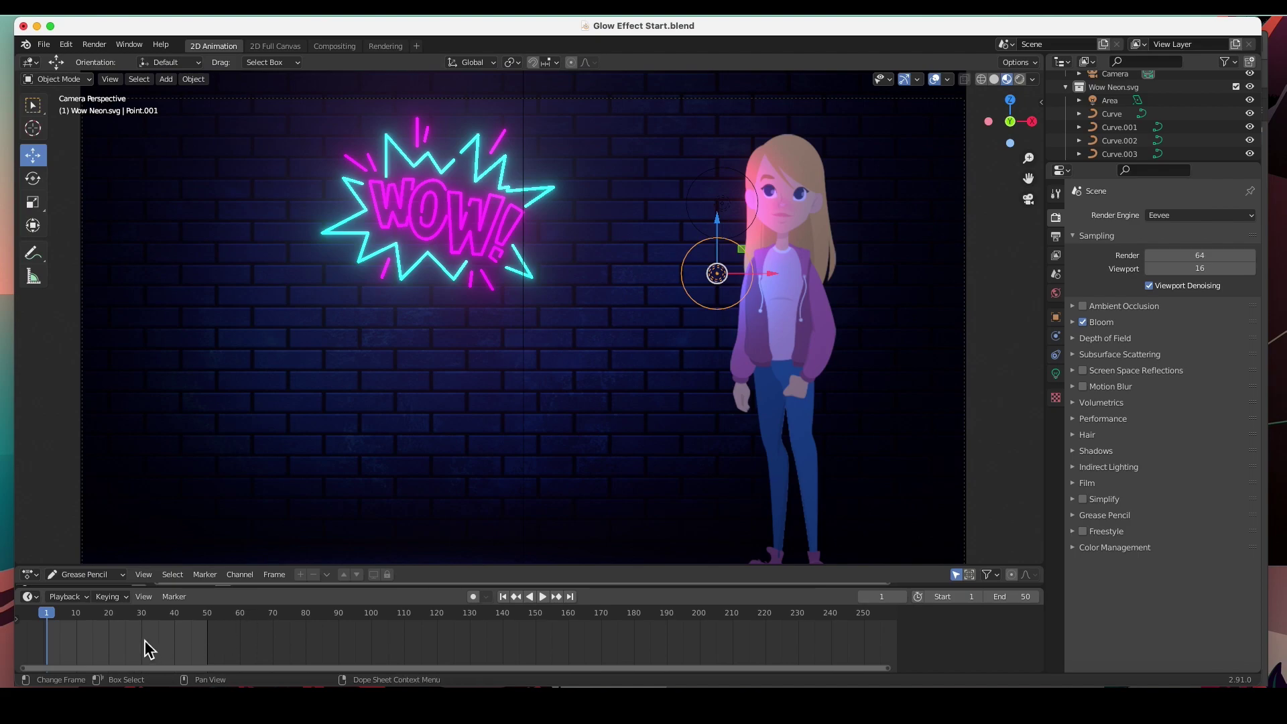
key(Home)
click(25, 625)
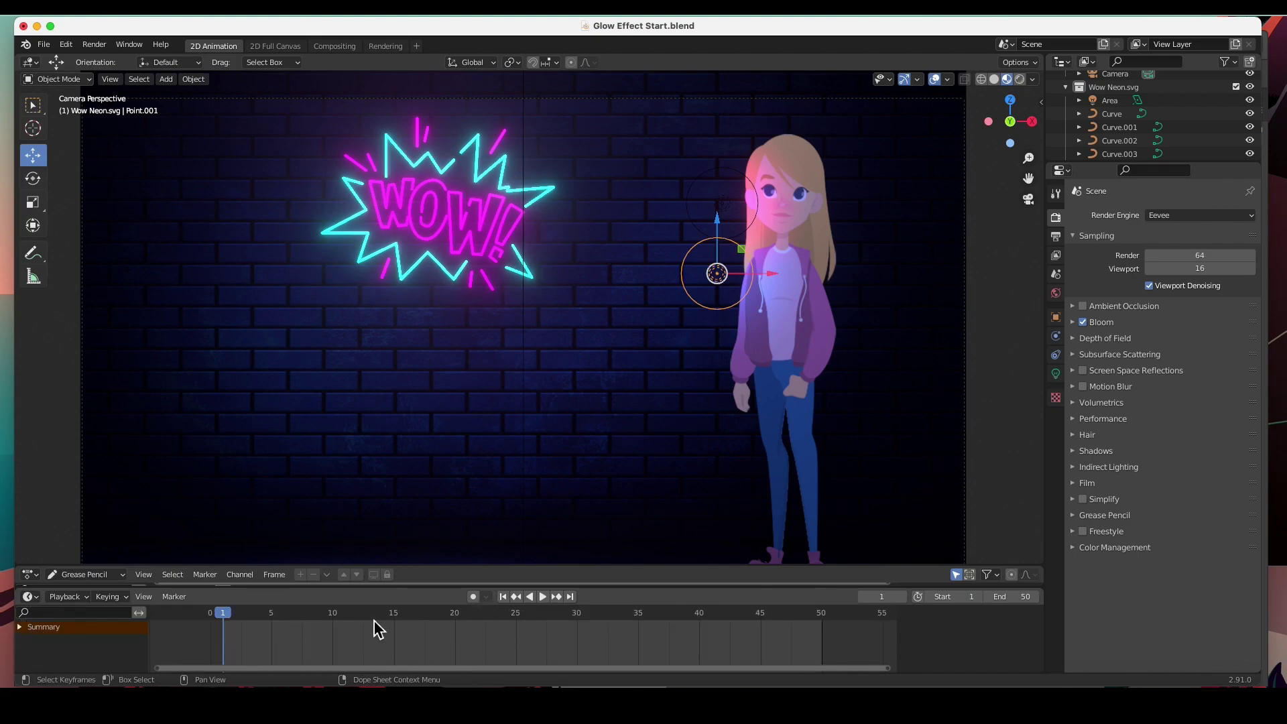
- At frame 20, keyframe the Emission Strength of the cyan burst outline's material and the magenta exclamation mark's material
drag(226, 618, 458, 618)
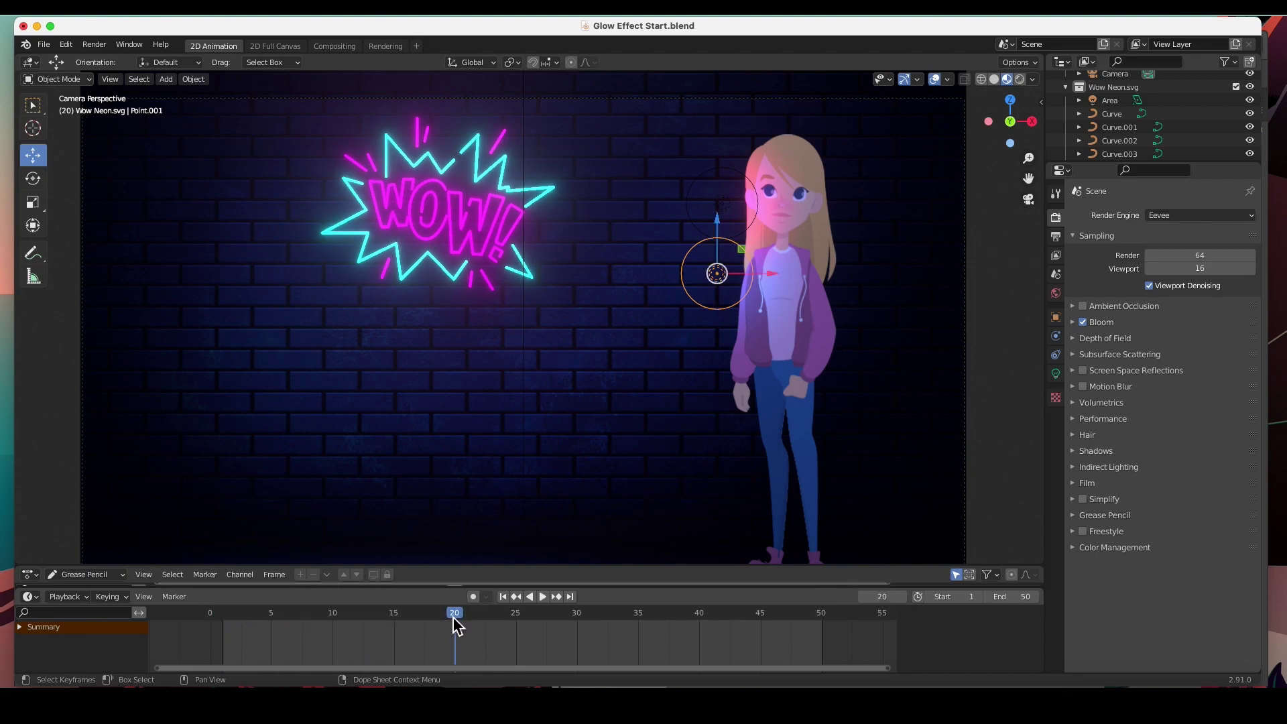
click(531, 201)
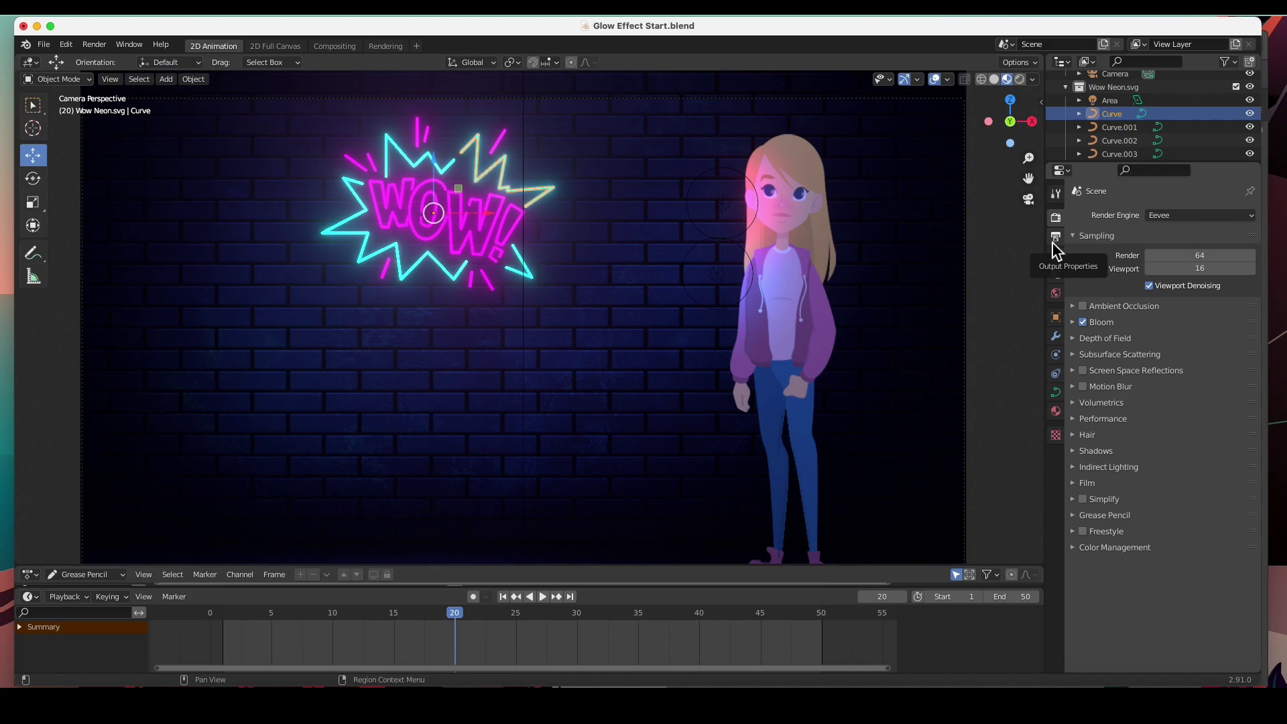
click(1056, 411)
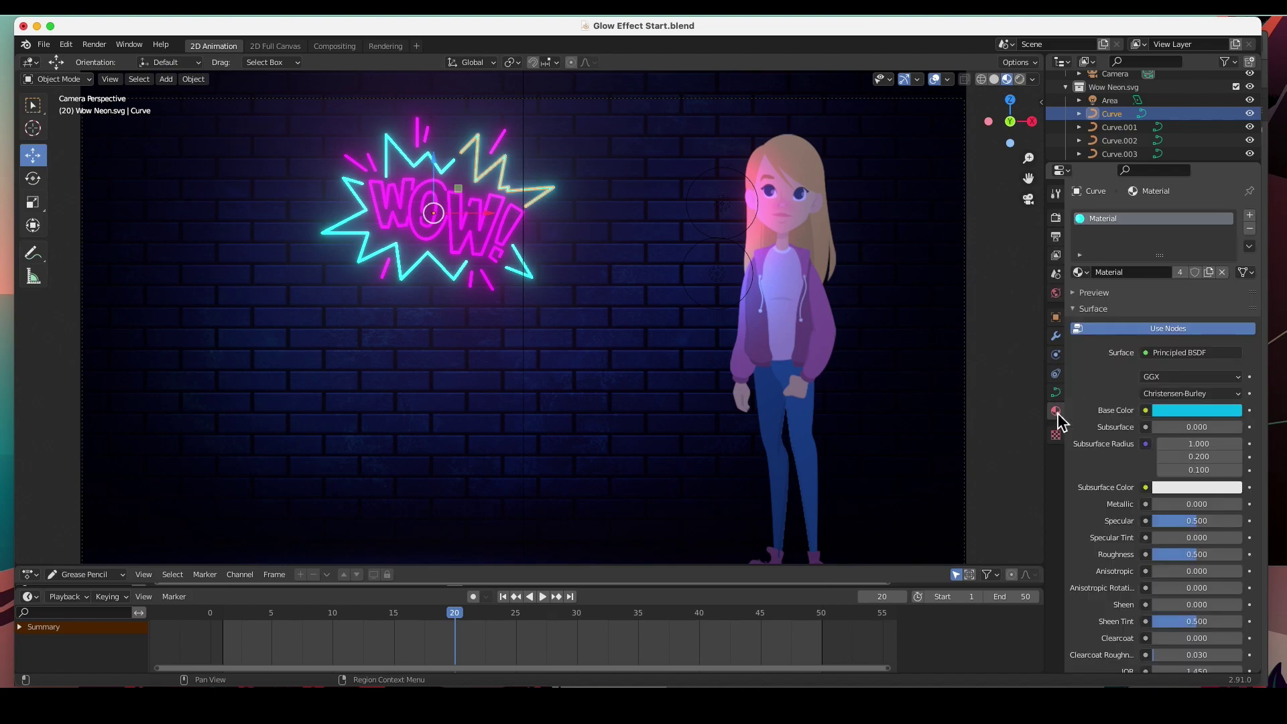
scroll(1160, 448, down, 7)
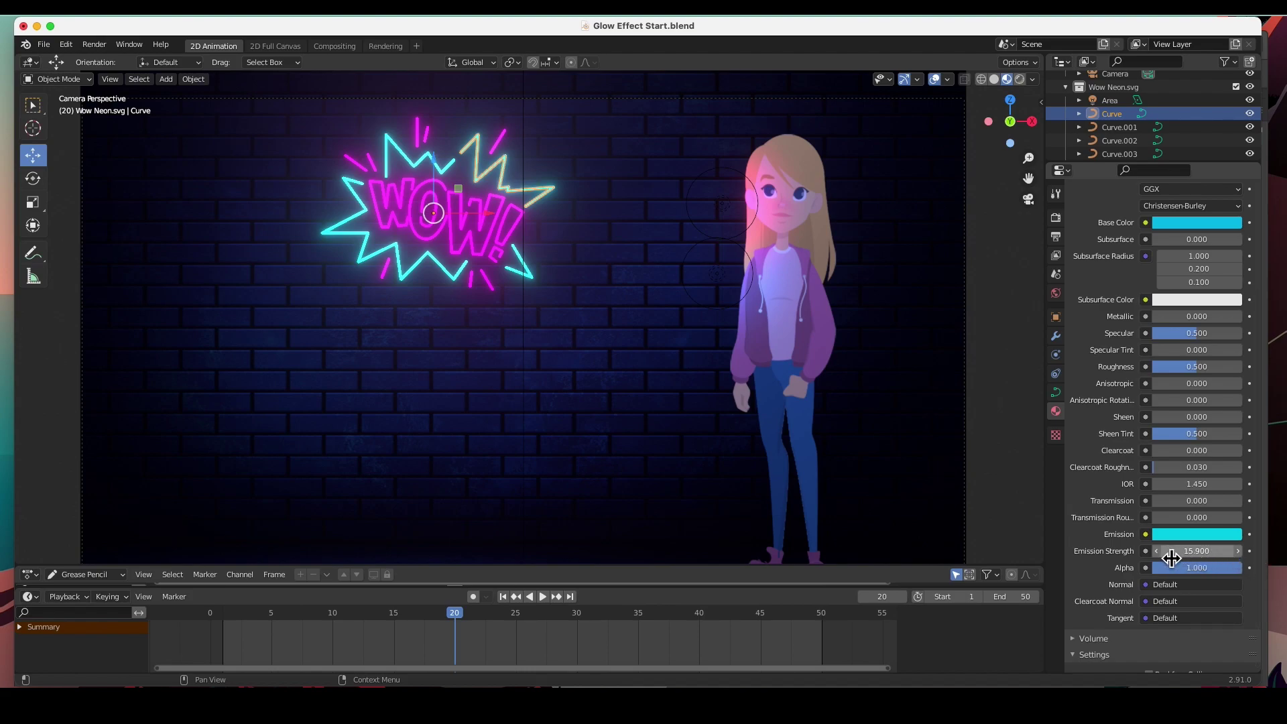
click(1249, 551)
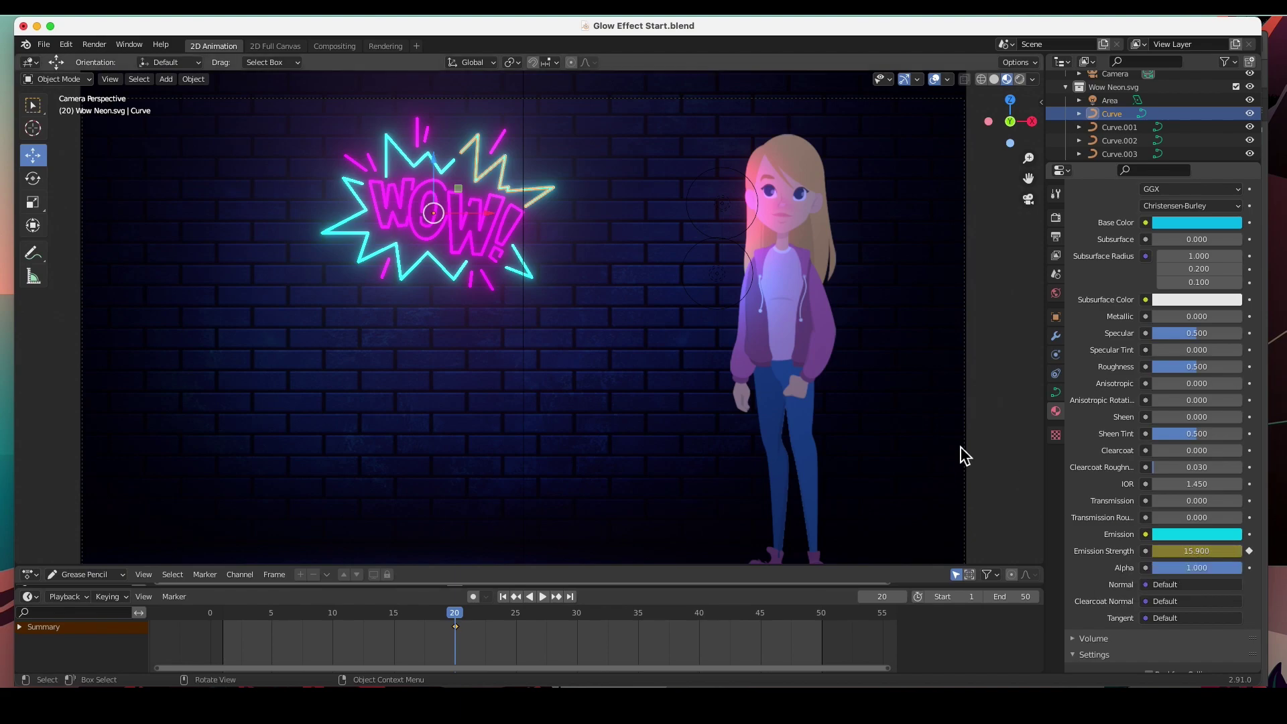
click(507, 250)
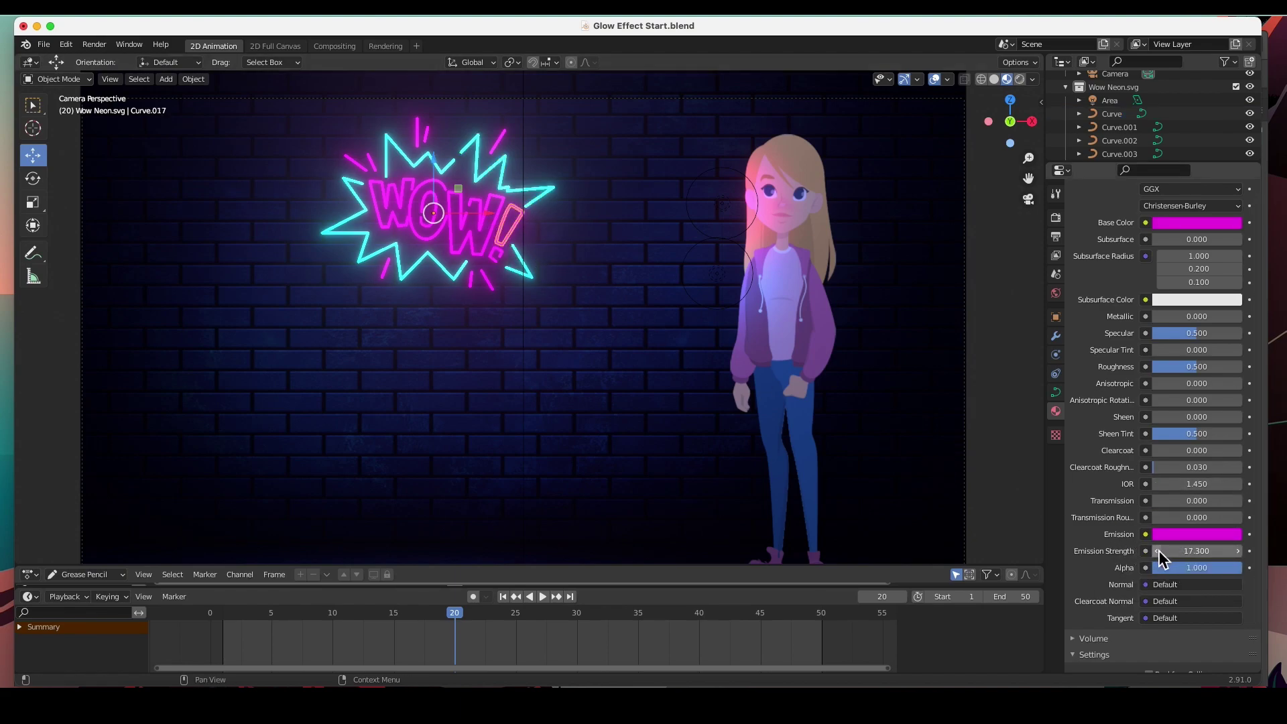
click(1250, 551)
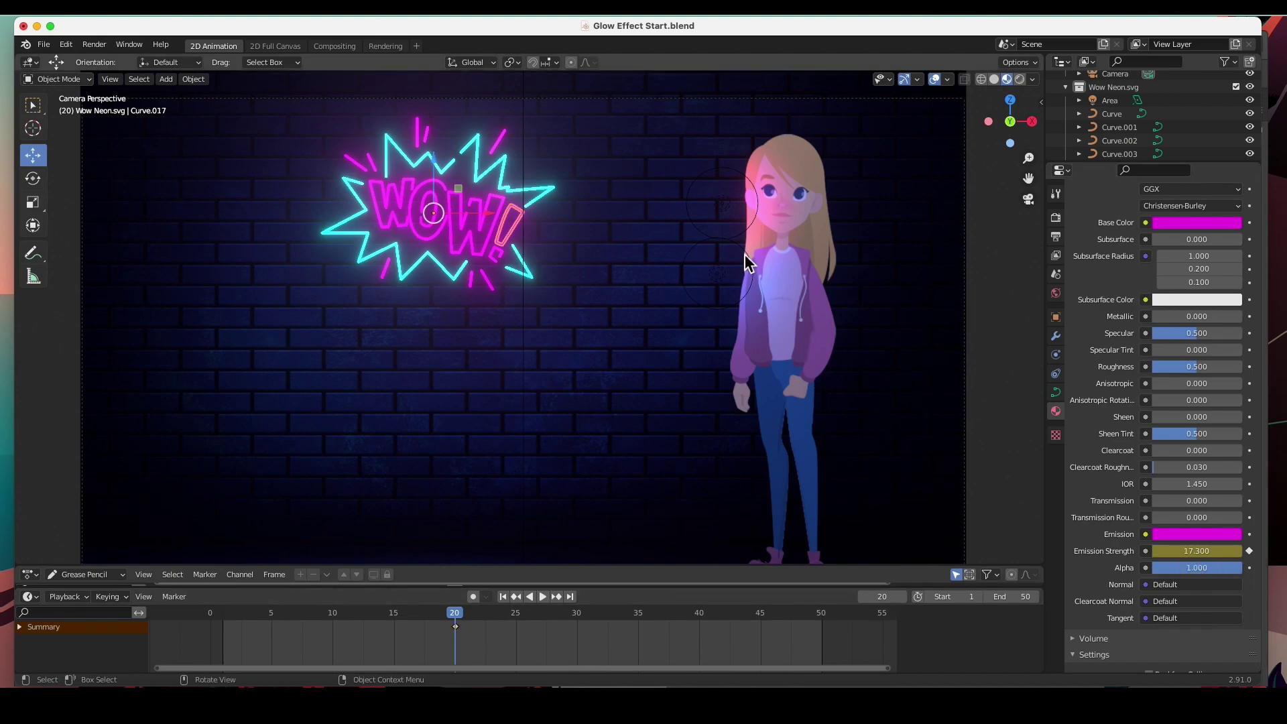
- Keyframe the Power of both the magenta and the blue point light beside the girl at frame 20
click(730, 213)
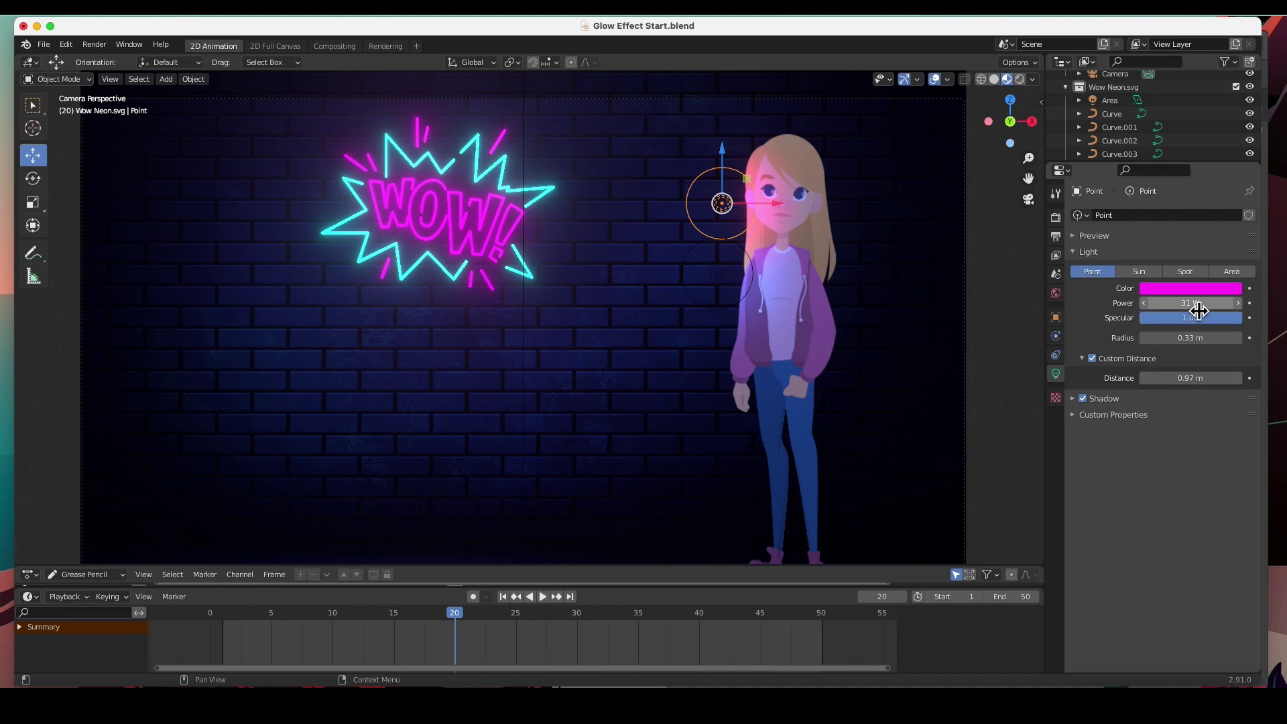
click(1249, 303)
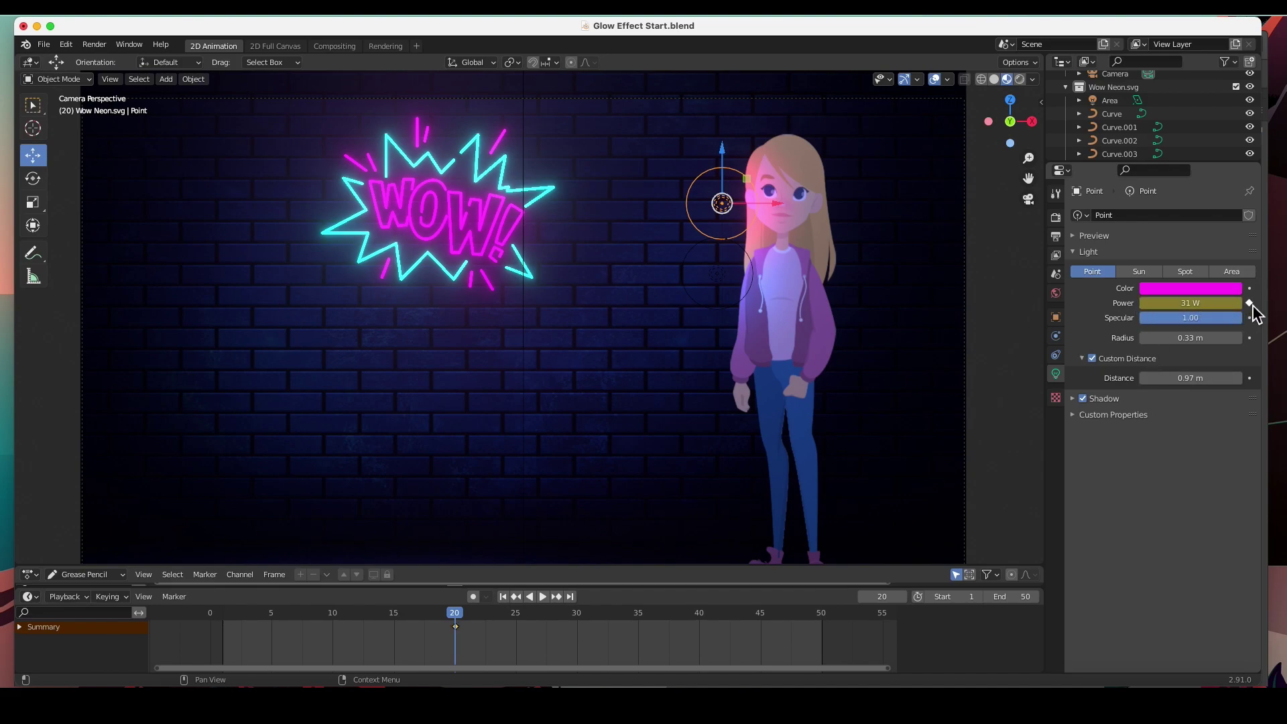
click(717, 274)
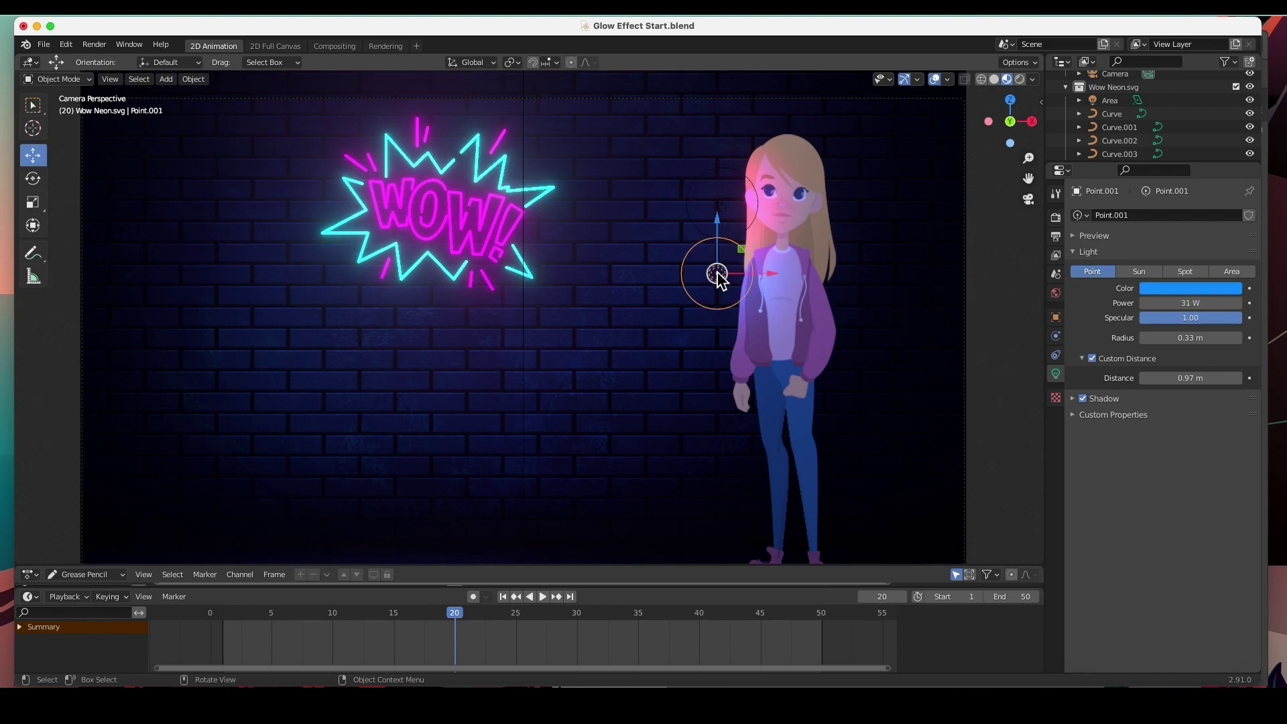
click(1250, 304)
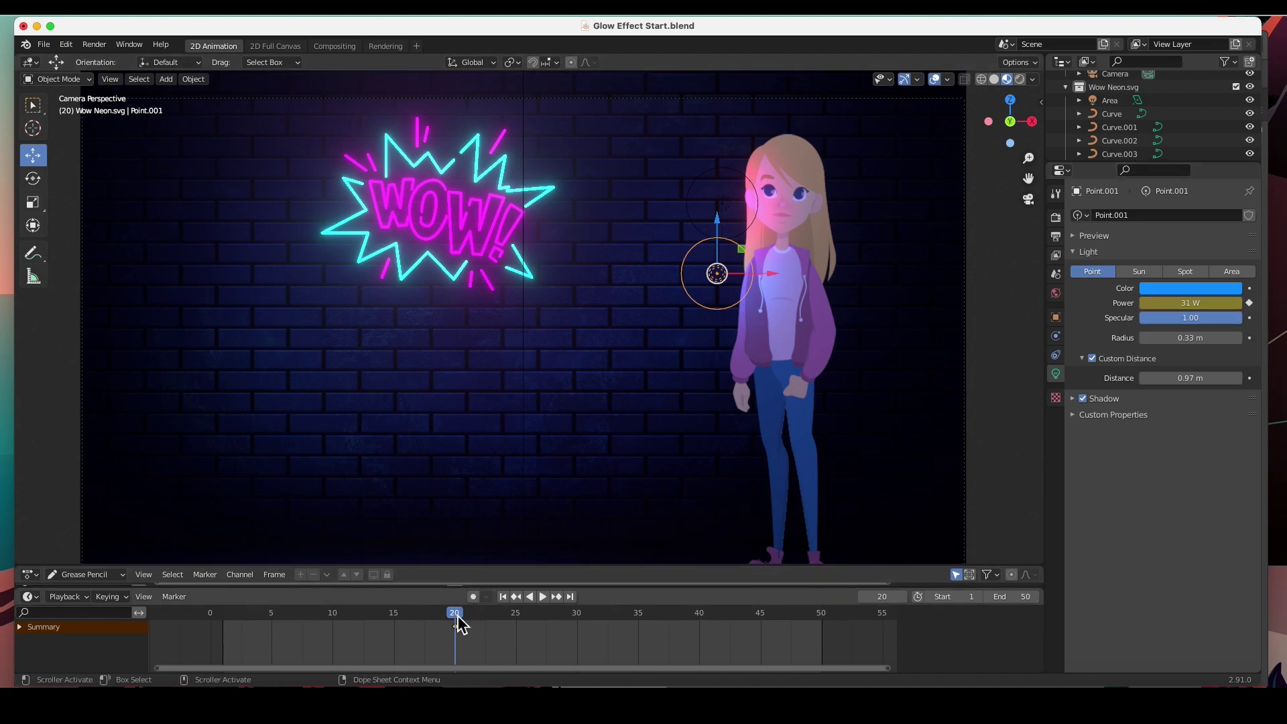
- At frame 19, set the cyan outline material's Emission Strength to 0 and keyframe it
key(Left)
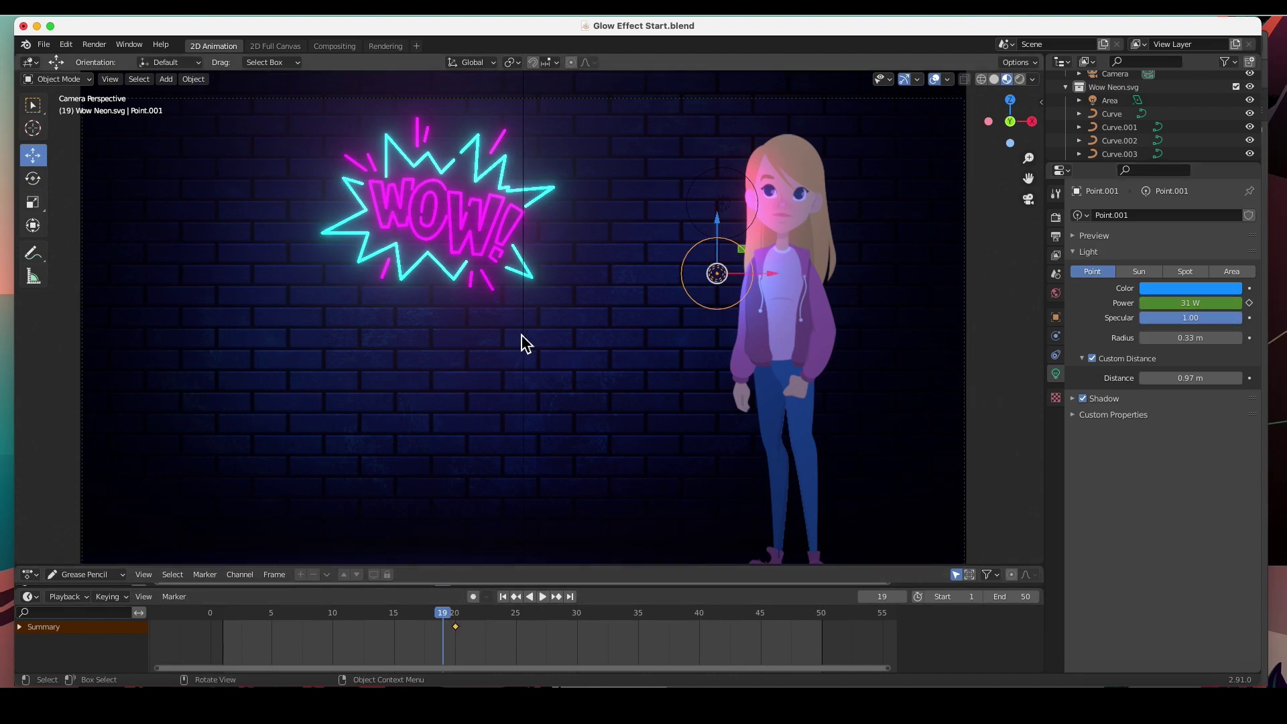
click(545, 200)
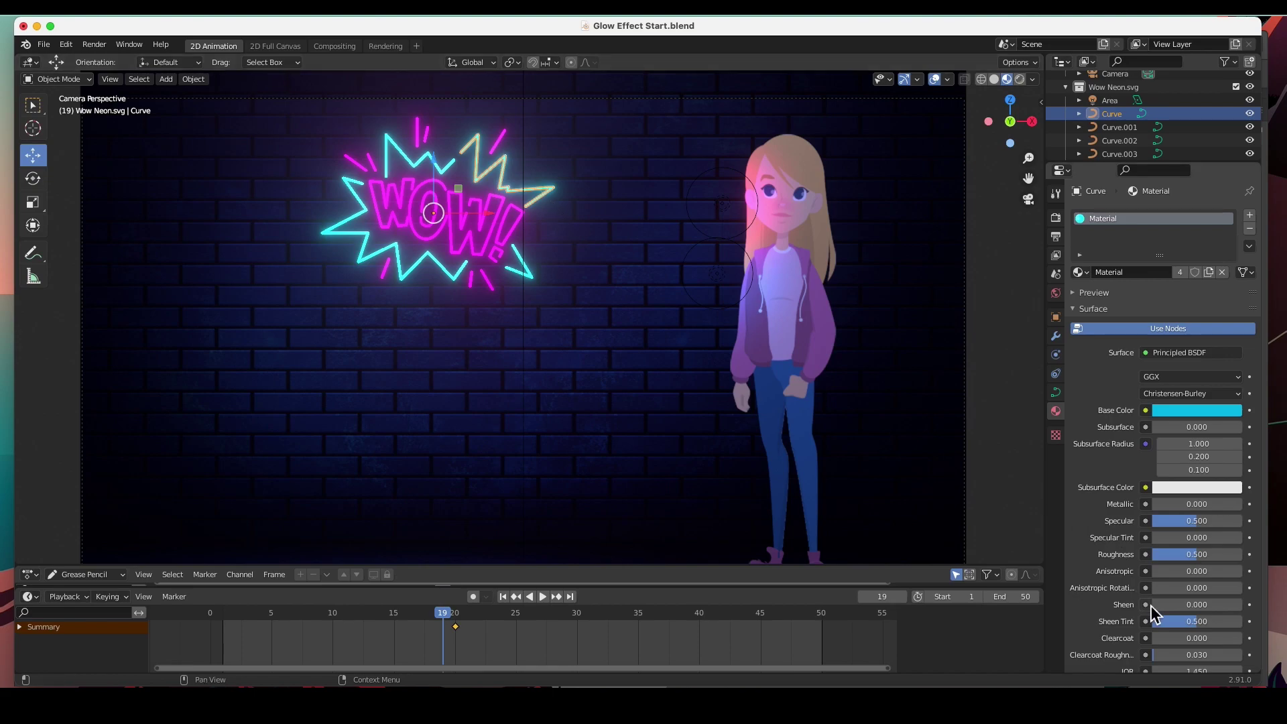
scroll(1150, 604, down, 5)
click(1217, 606)
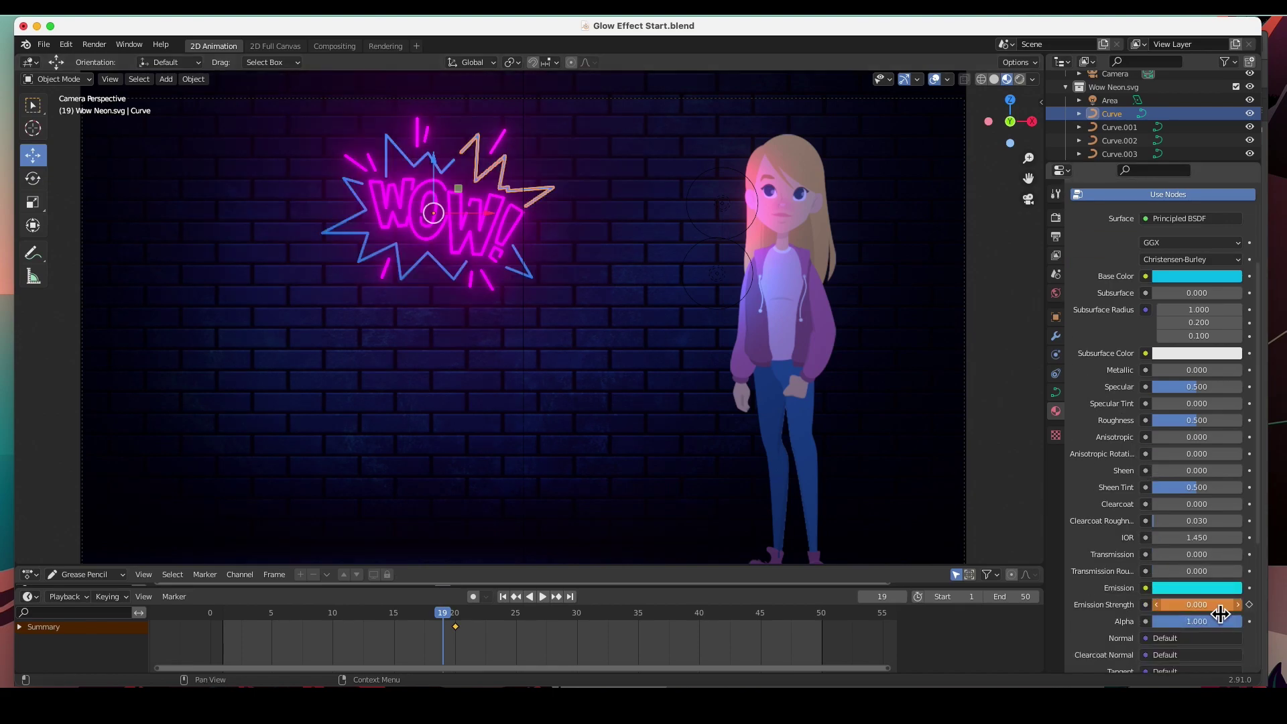
click(1250, 605)
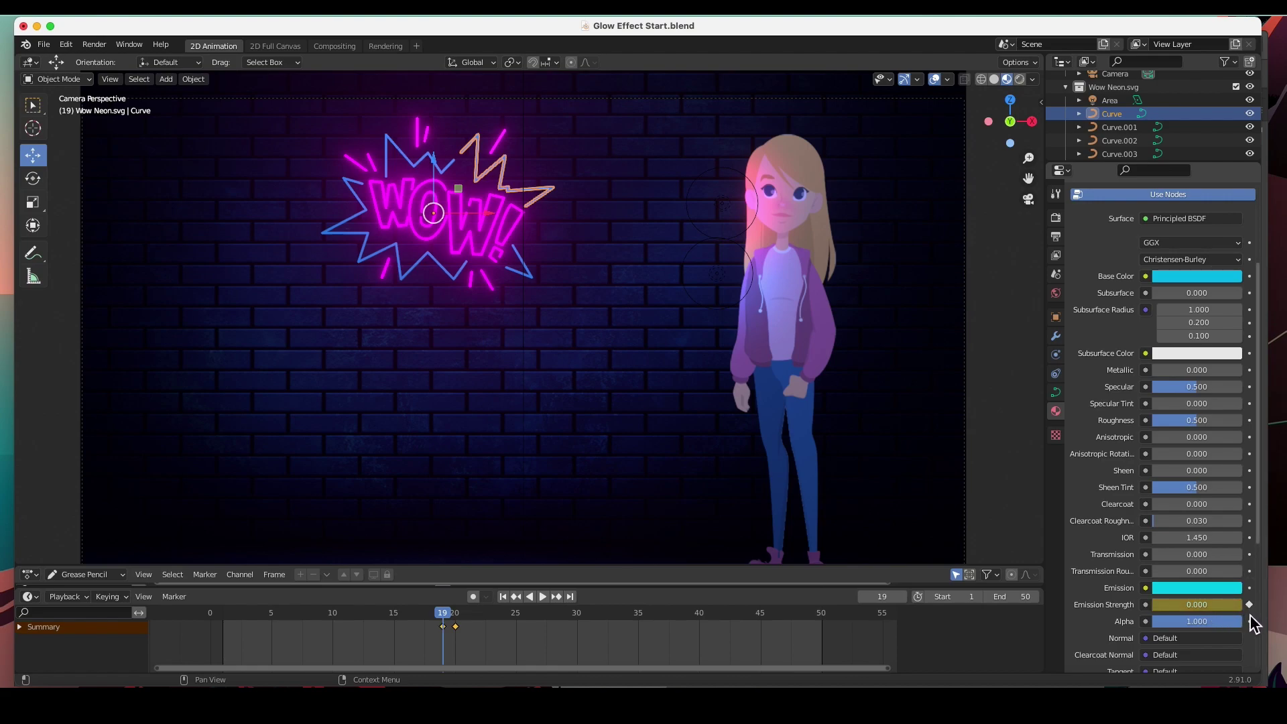
- Set the magenta lettering material's Emission Strength to 0 and keyframe it at frame 19
click(514, 246)
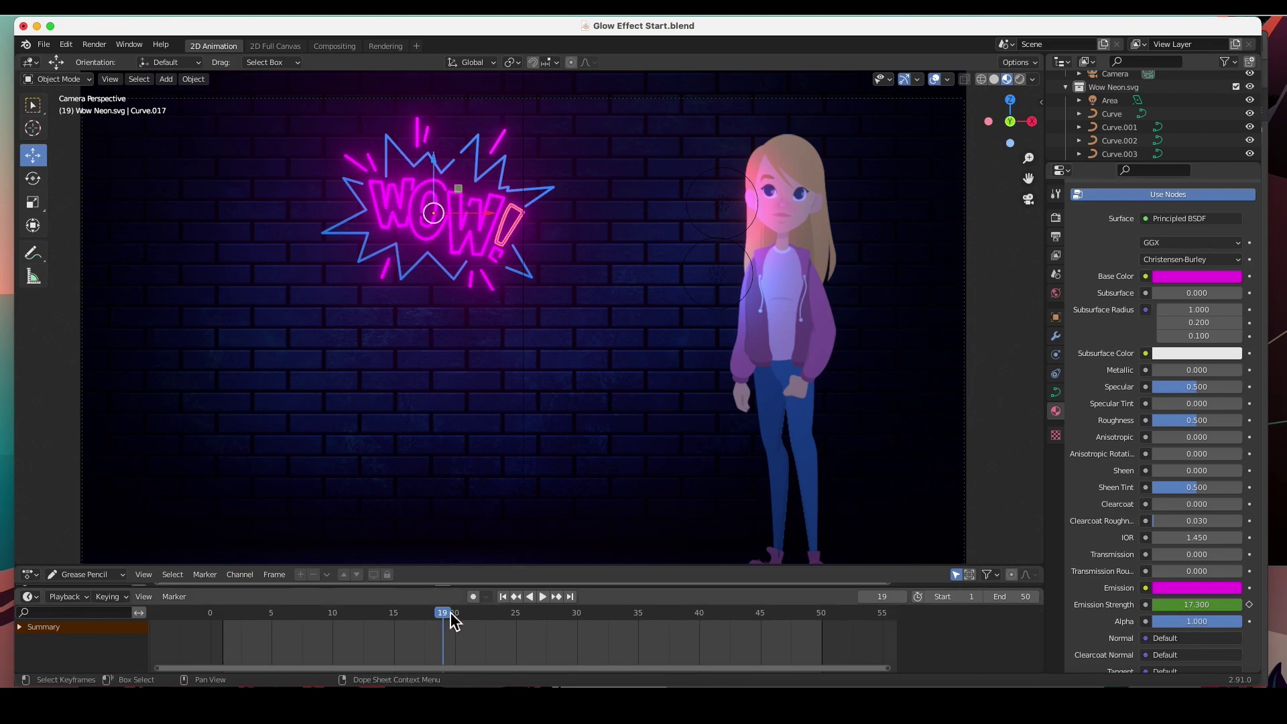
click(1223, 606)
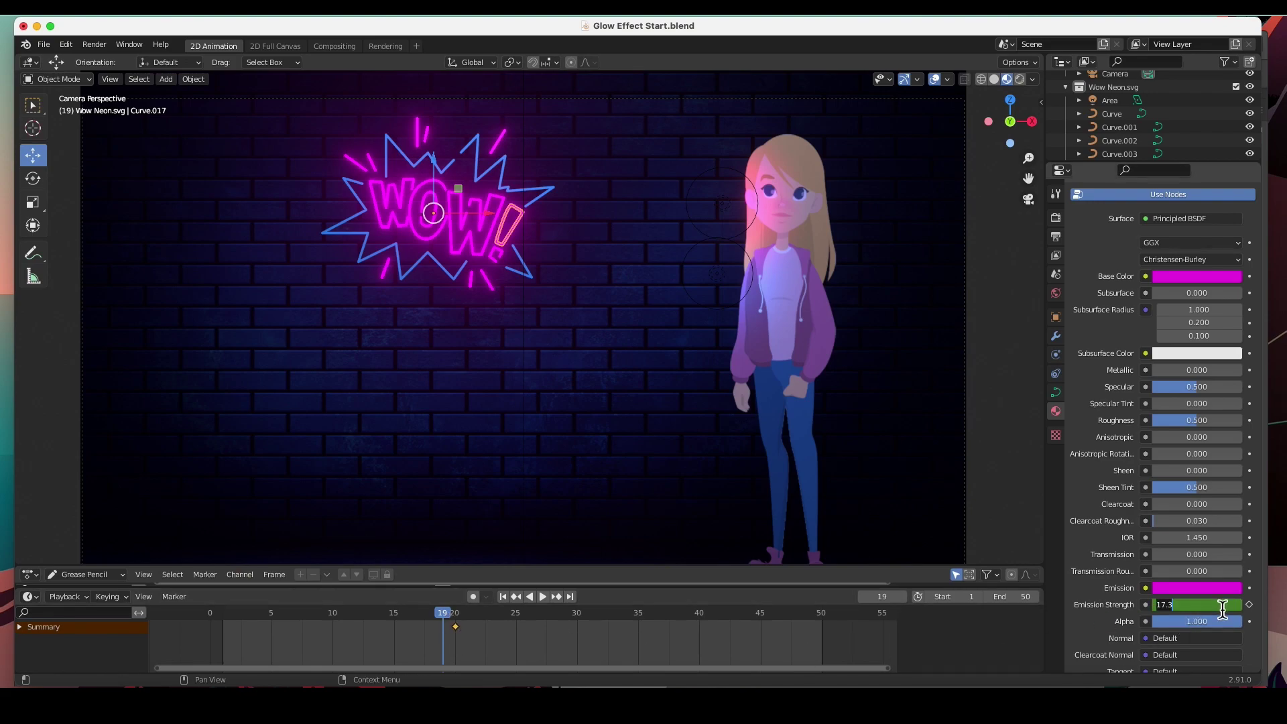
text(0)
key(Return)
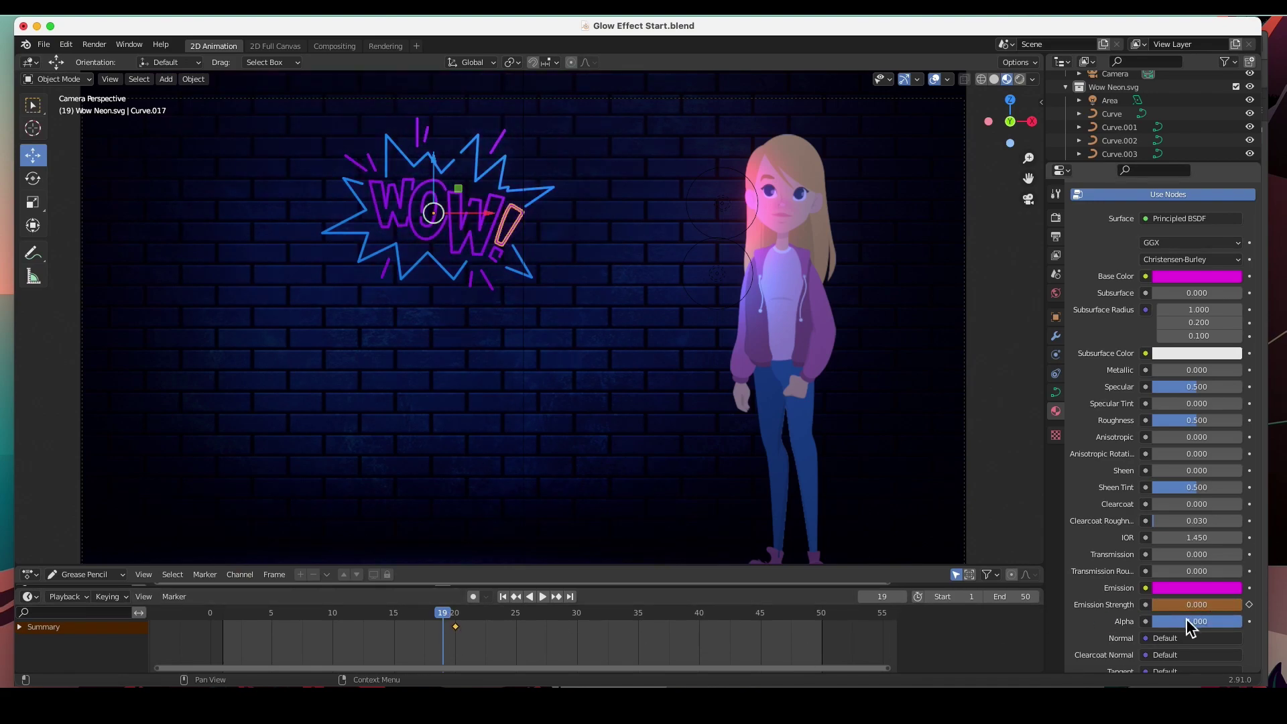
click(1250, 606)
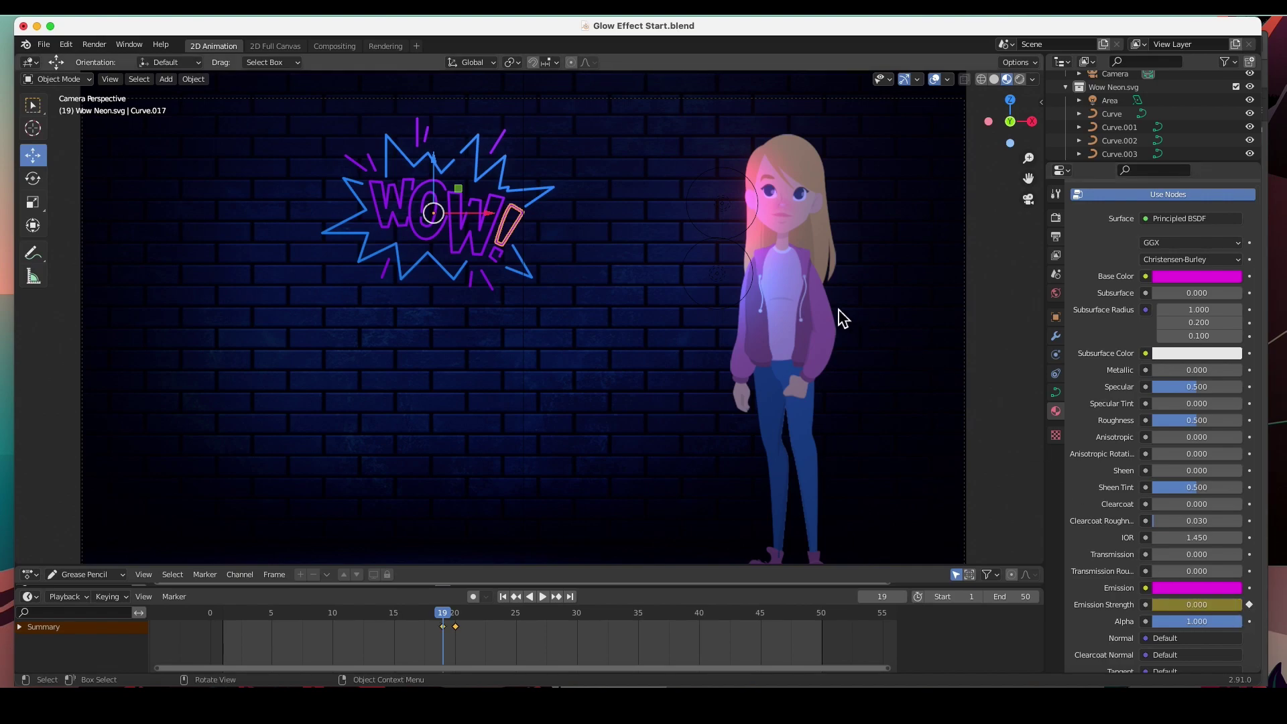
- Set the magenta point light's Power to 0 W and keyframe it at frame 19
click(722, 203)
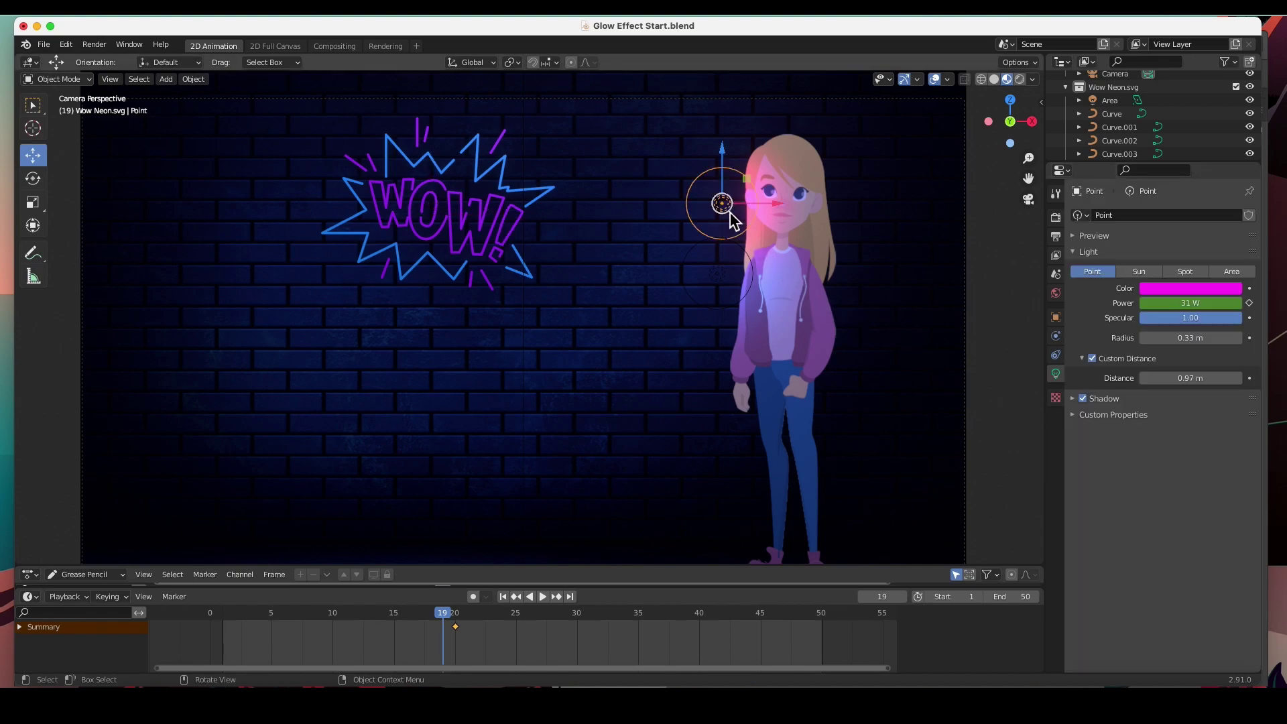
click(1210, 305)
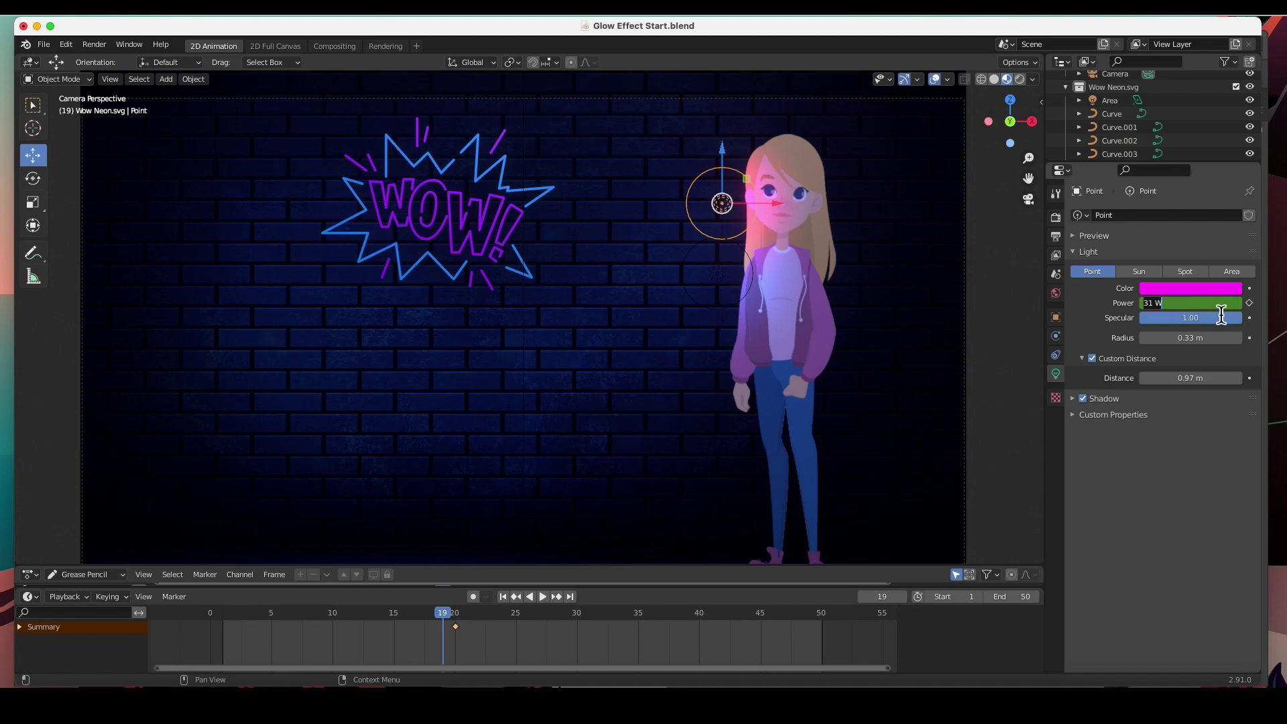
text(0)
key(Return)
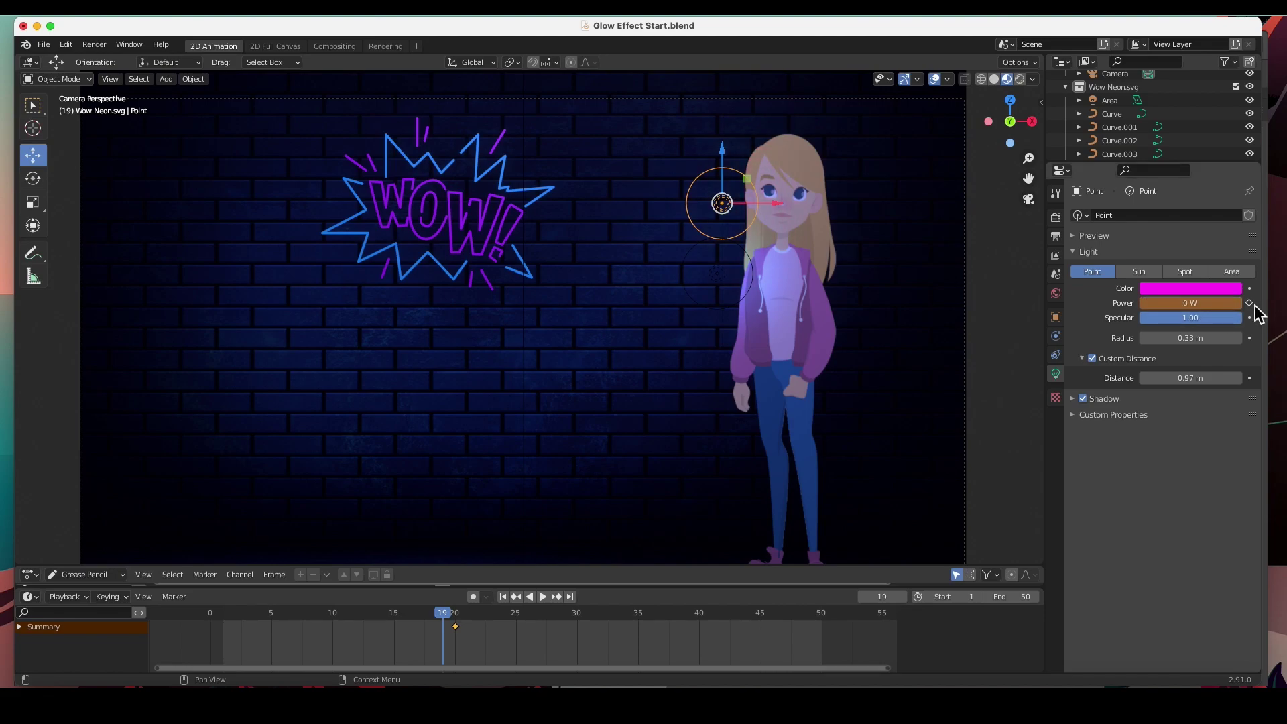
click(1249, 303)
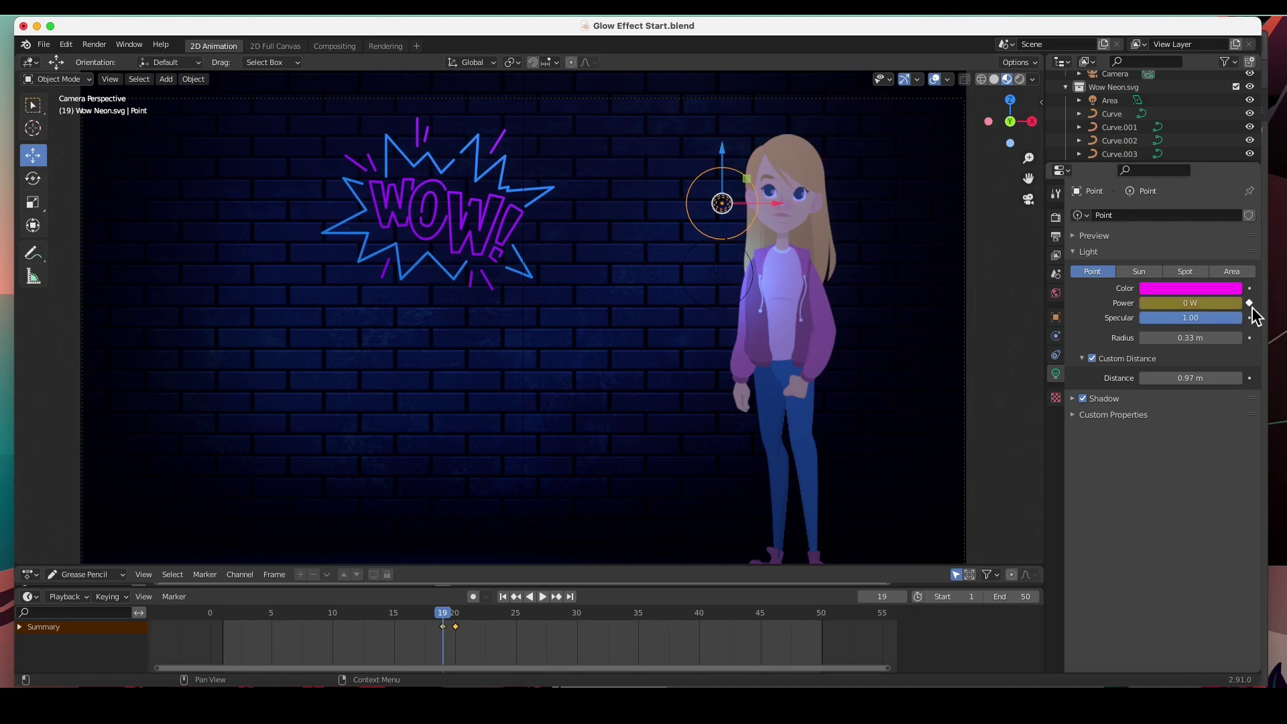
- Set the blue point light's Power to 0 W and keyframe it at frame 19
click(728, 285)
click(1169, 304)
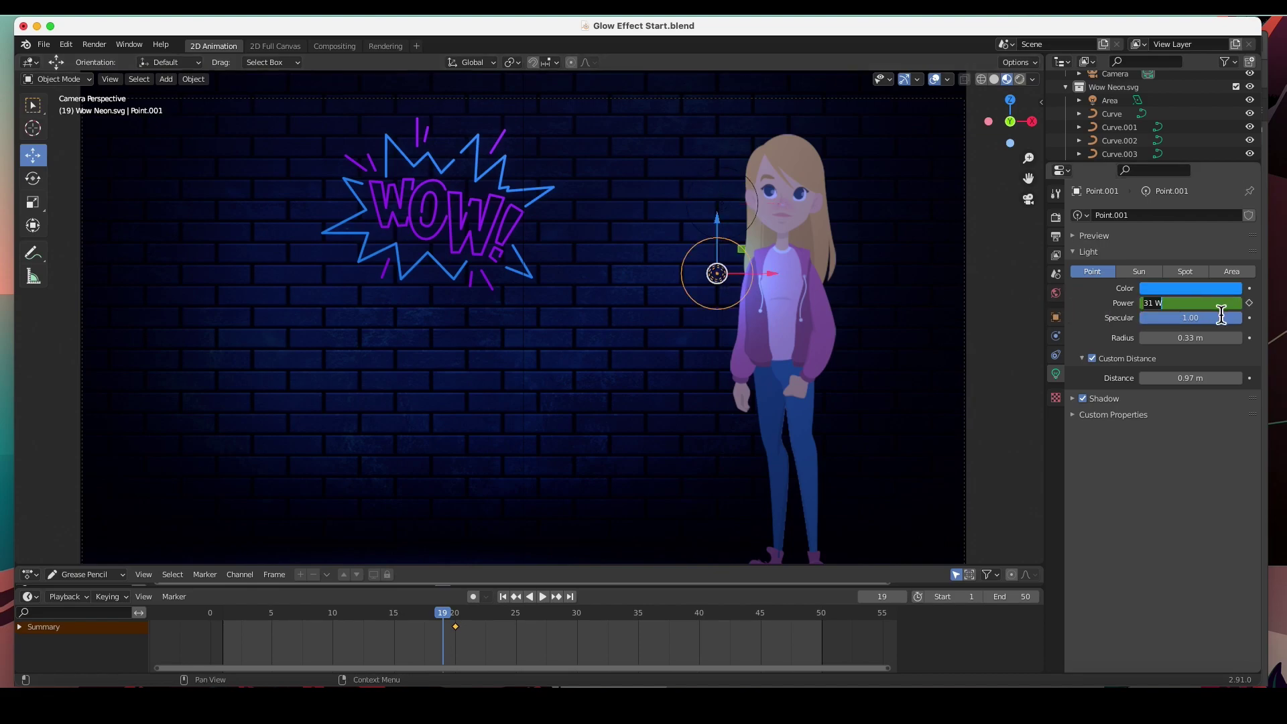
text(0)
key(Return)
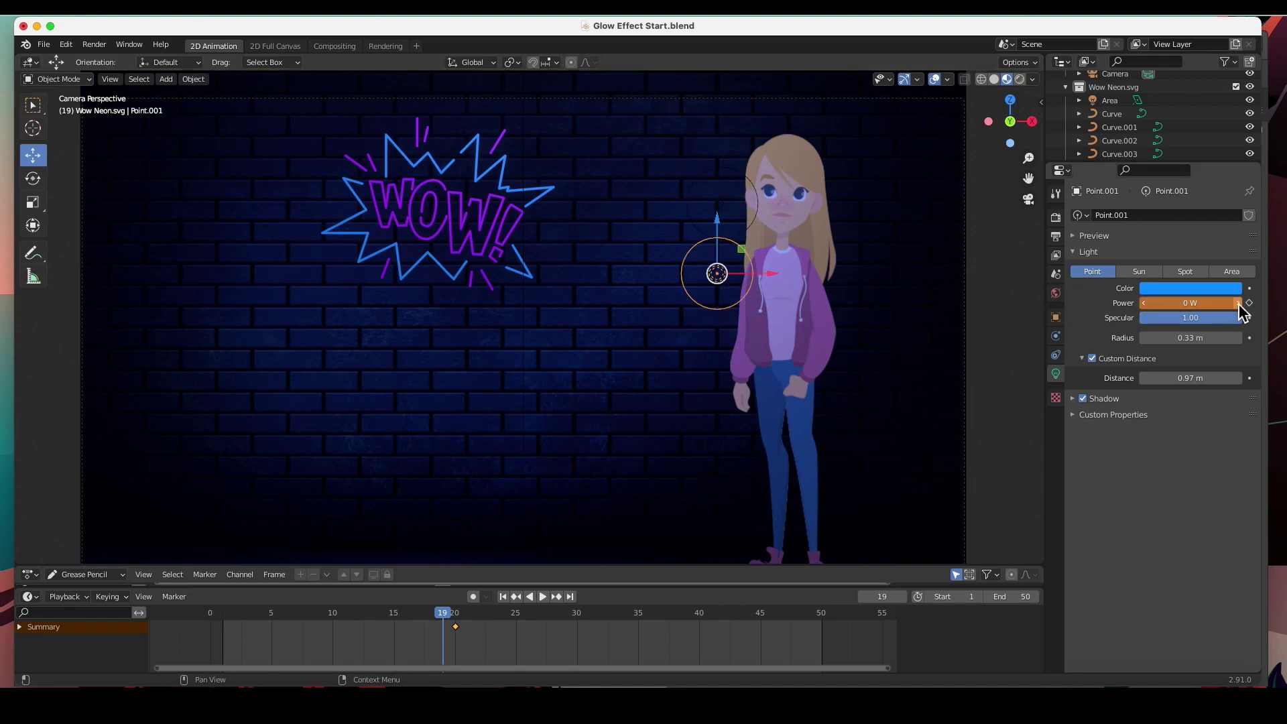
click(1250, 303)
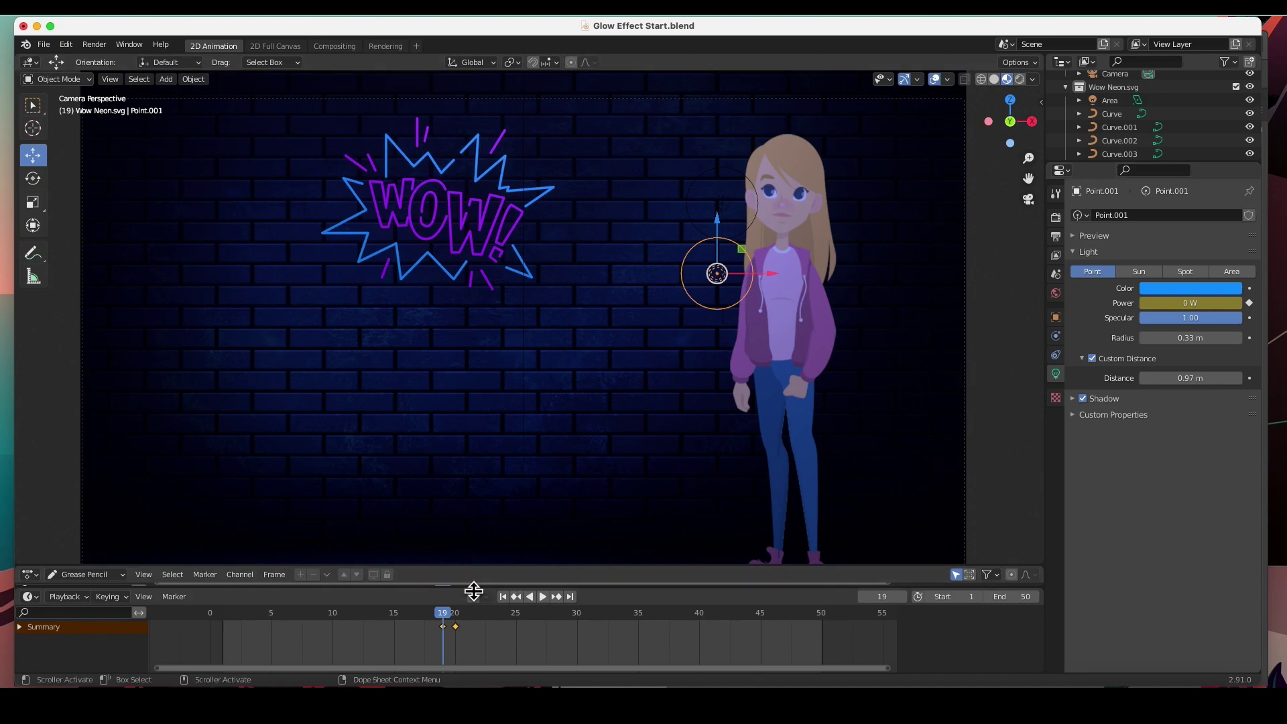
- Preview the switch-on animation and return the playhead to frame 1
click(442, 612)
key(space)
drag(445, 621, 223, 615)
key(space)
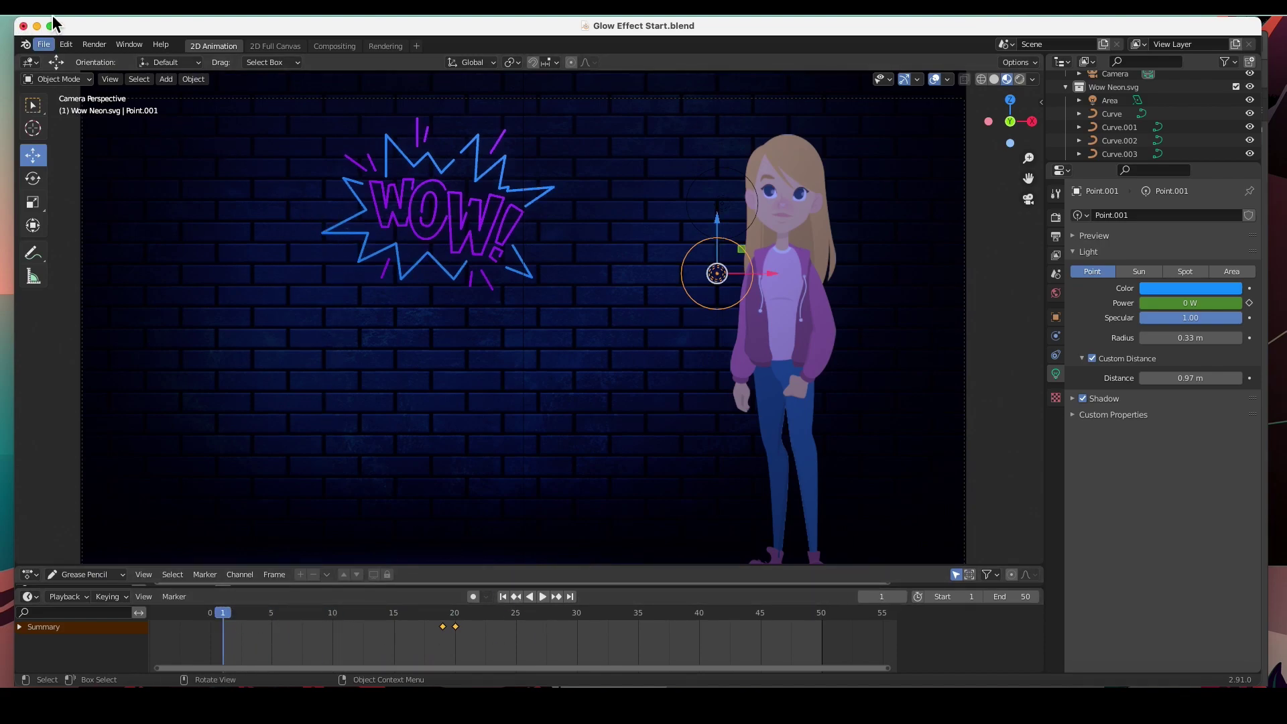
- Save the scene as a new file named Glow Effect Start 2.blend in the Blender projects folder
click(43, 44)
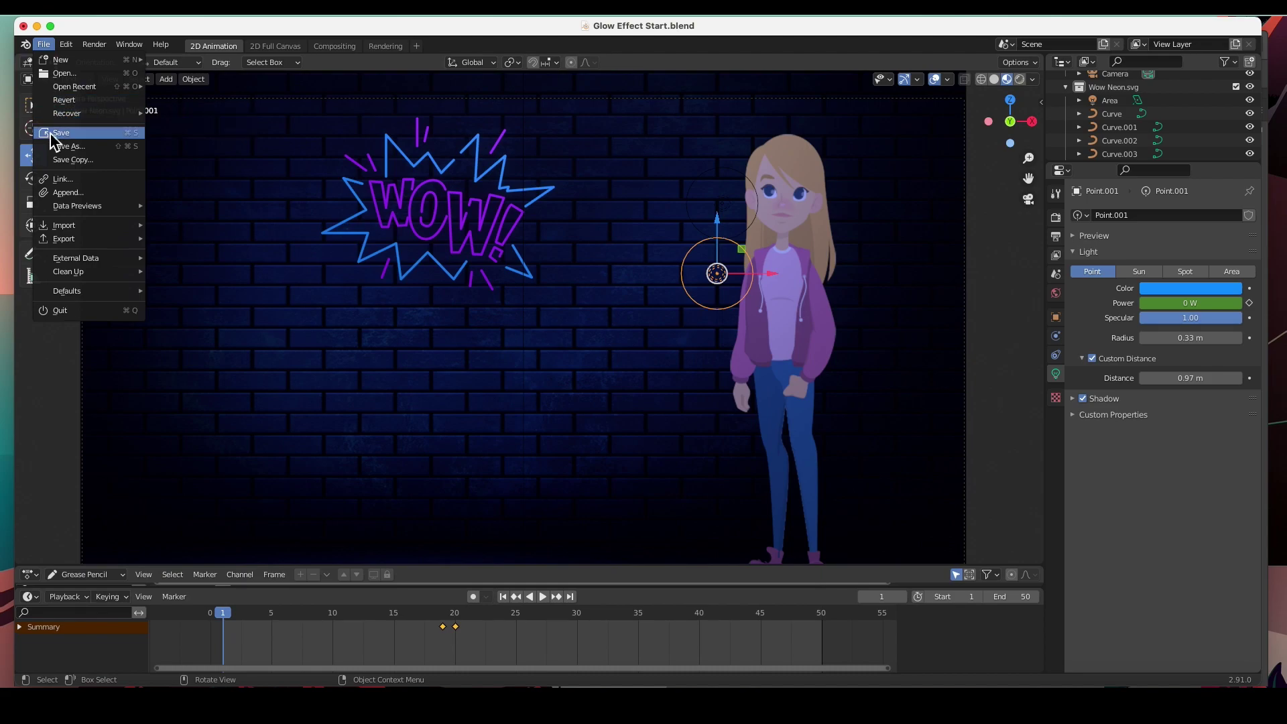
click(67, 147)
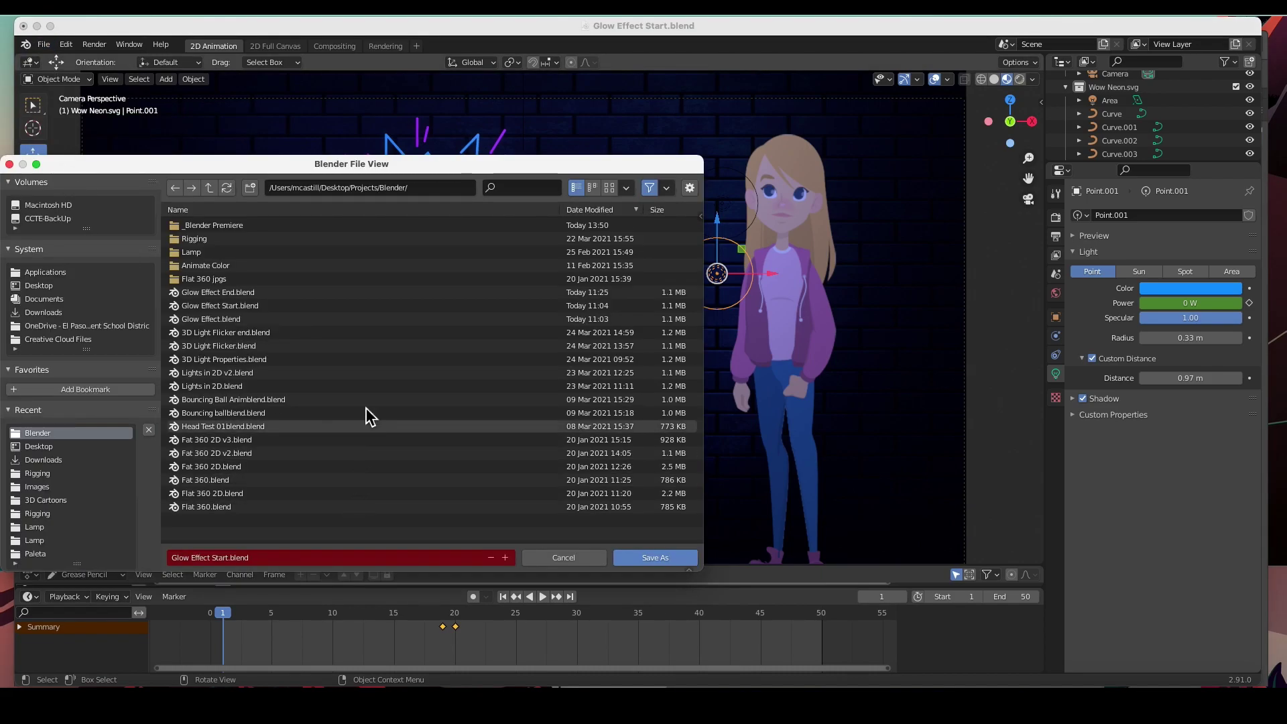
click(230, 562)
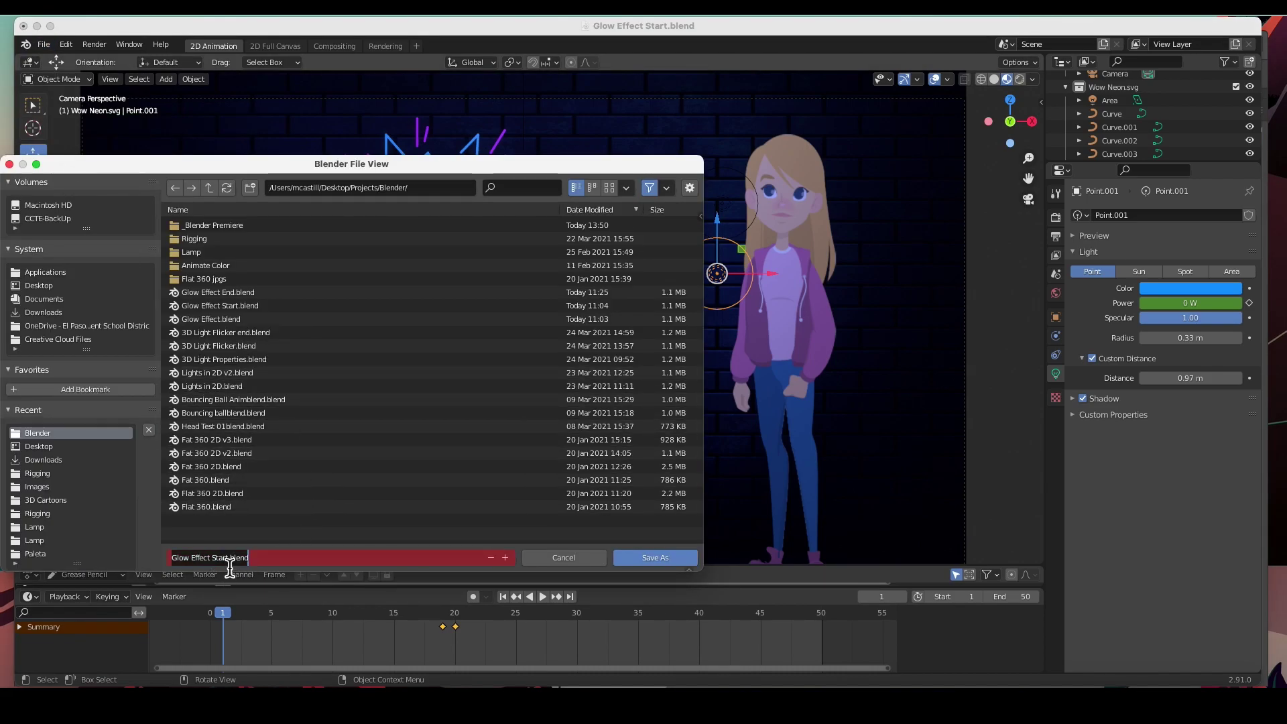
click(229, 563)
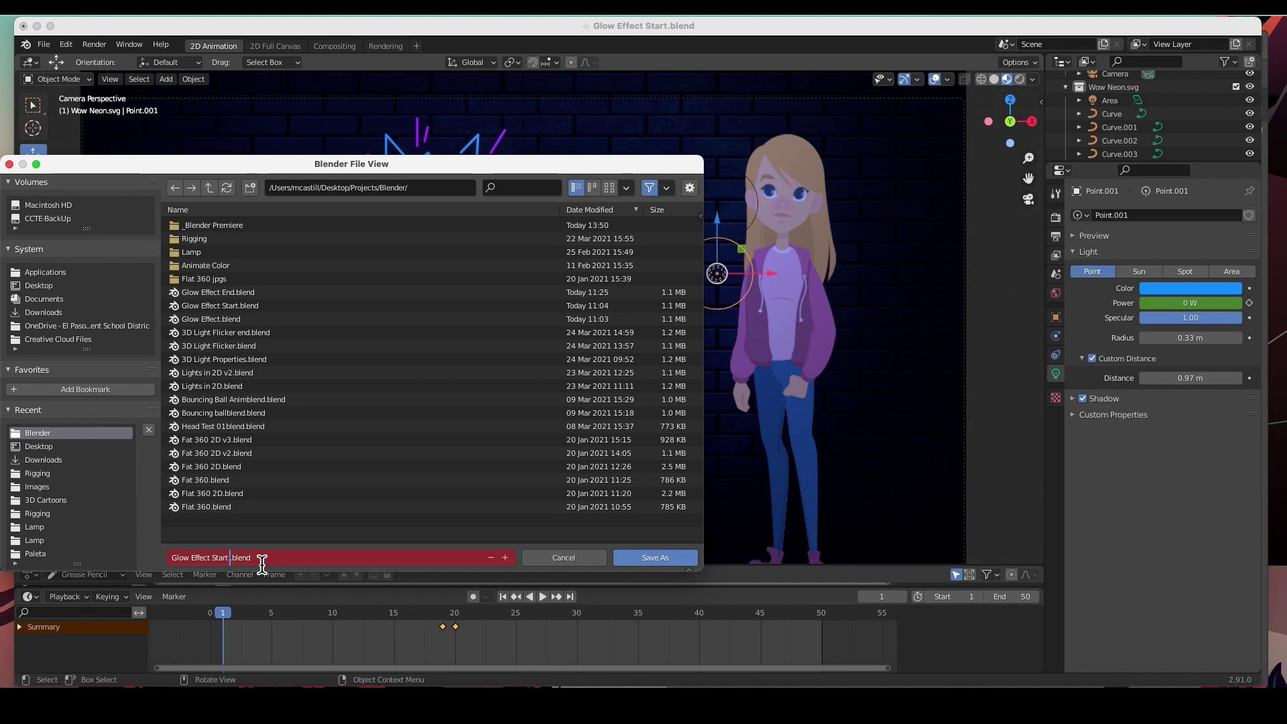
text(2)
key(Return)
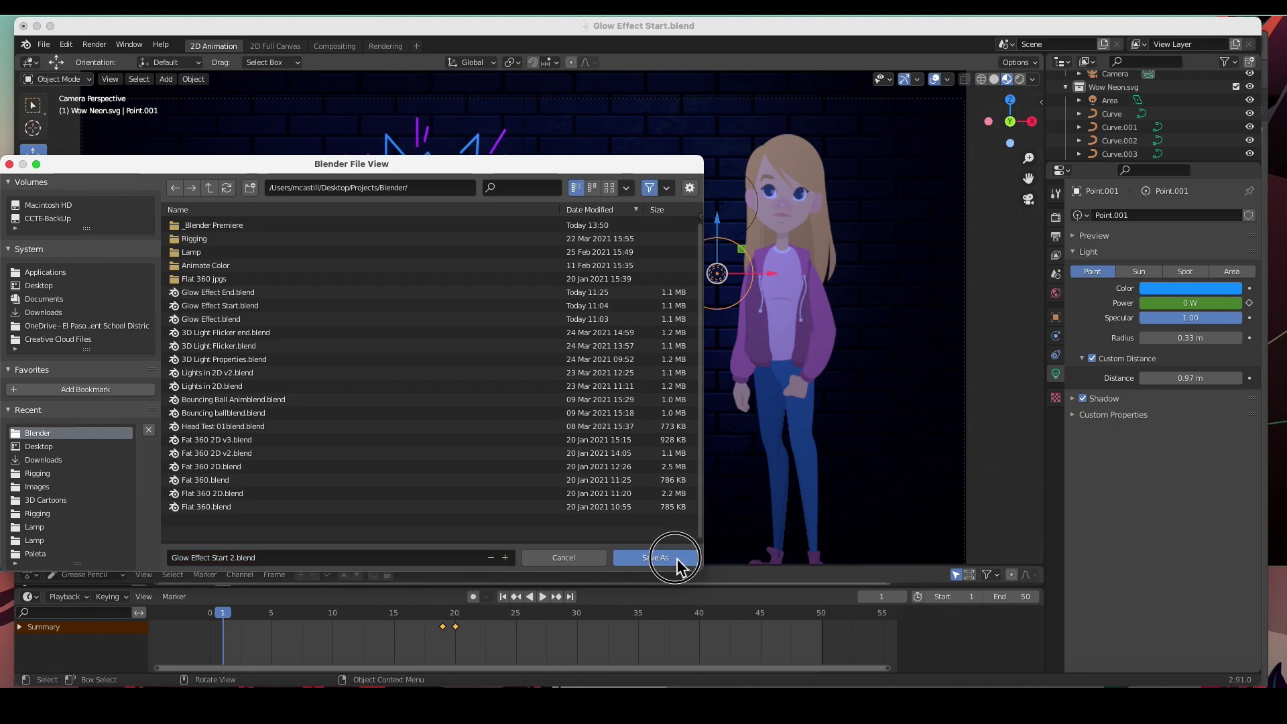
click(681, 561)
- Play the animation up close and review the brick wall's material and the Eevee render settings
click(544, 597)
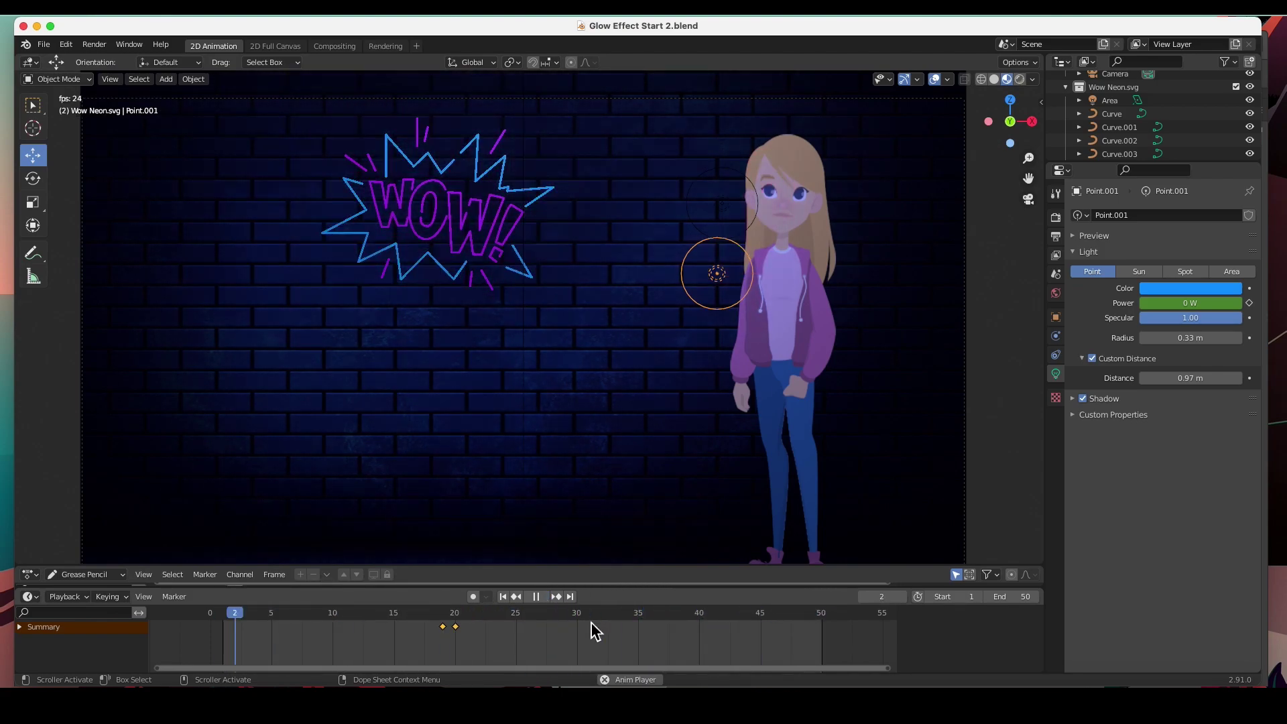
scroll(541, 319, up, 2)
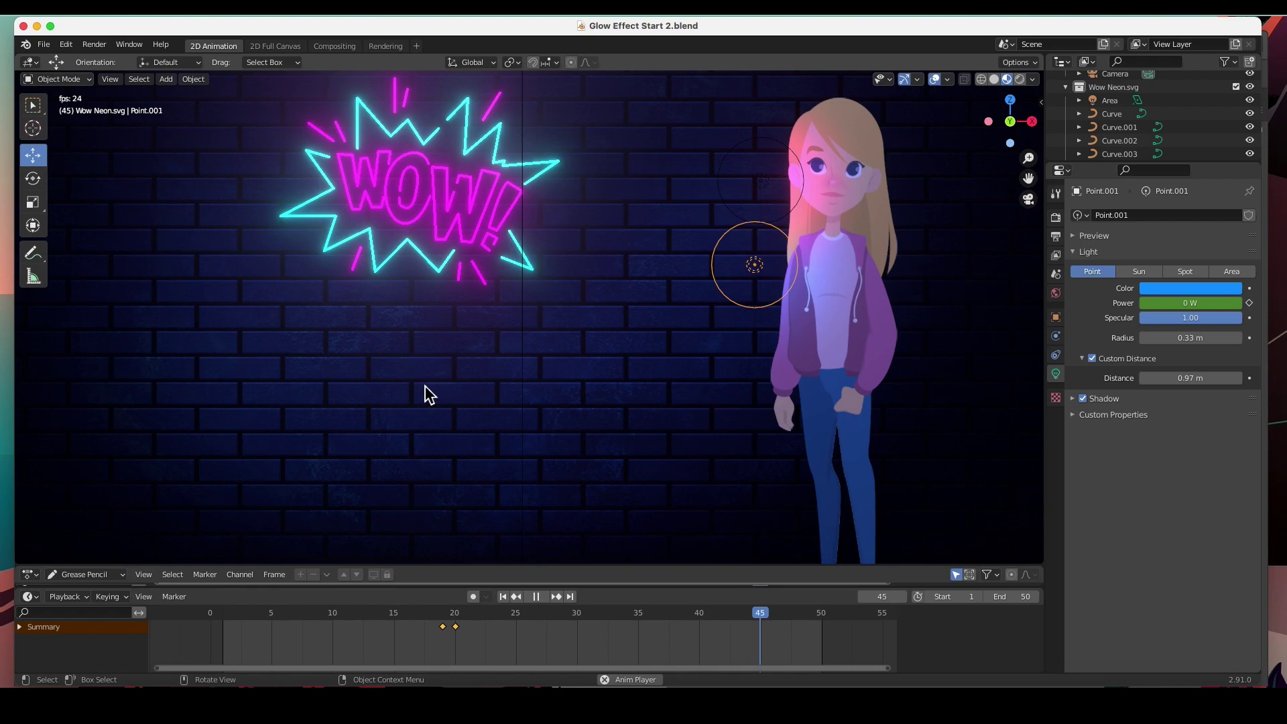
click(425, 386)
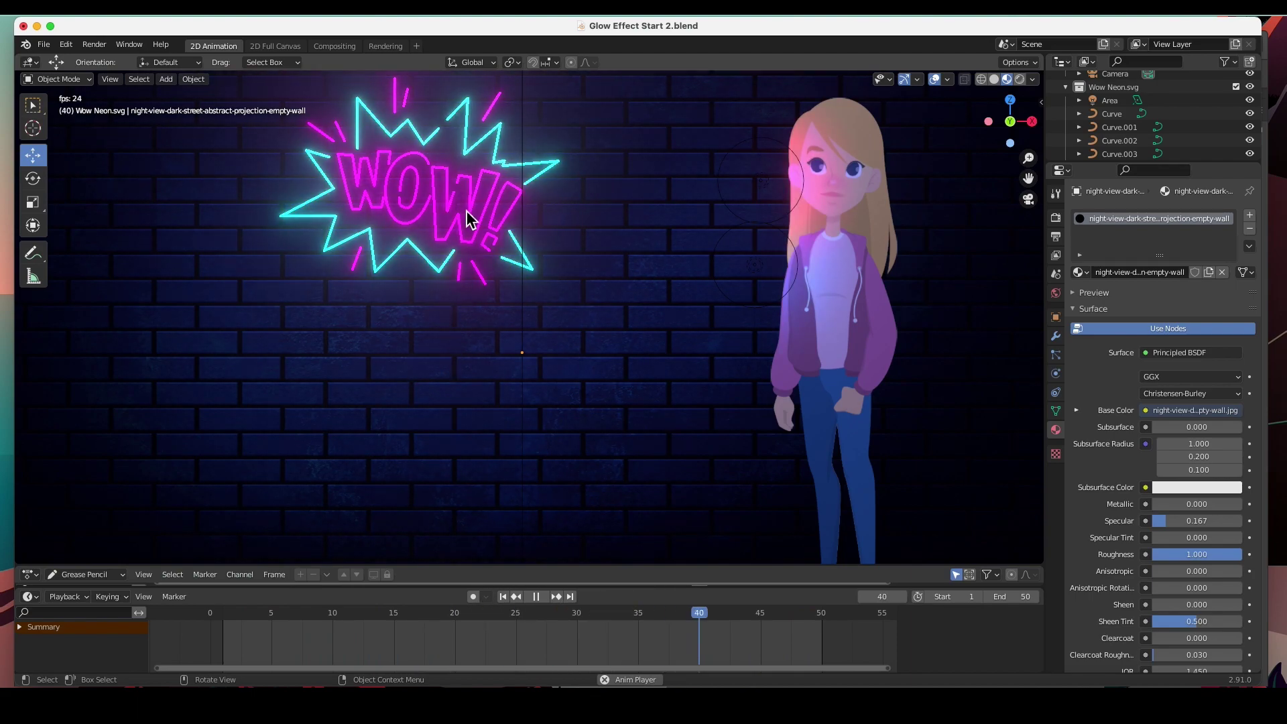
scroll(1119, 479, down, 4)
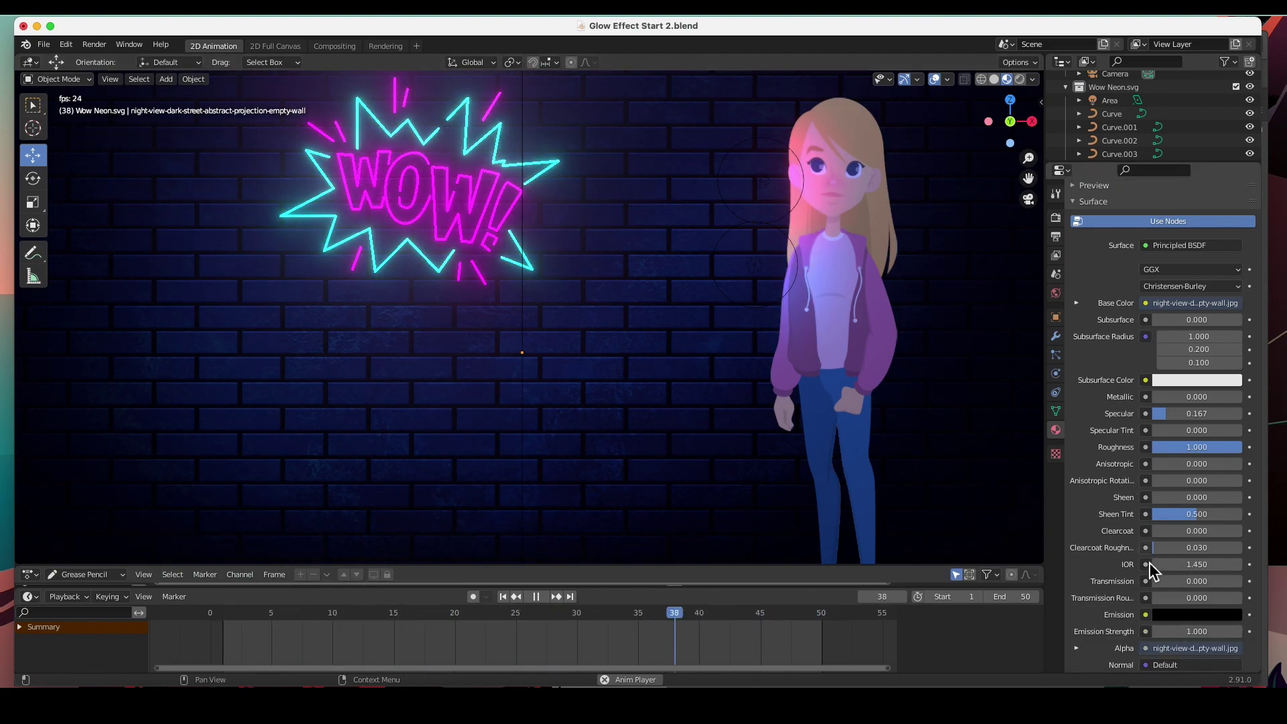
scroll(1173, 590, up, 3)
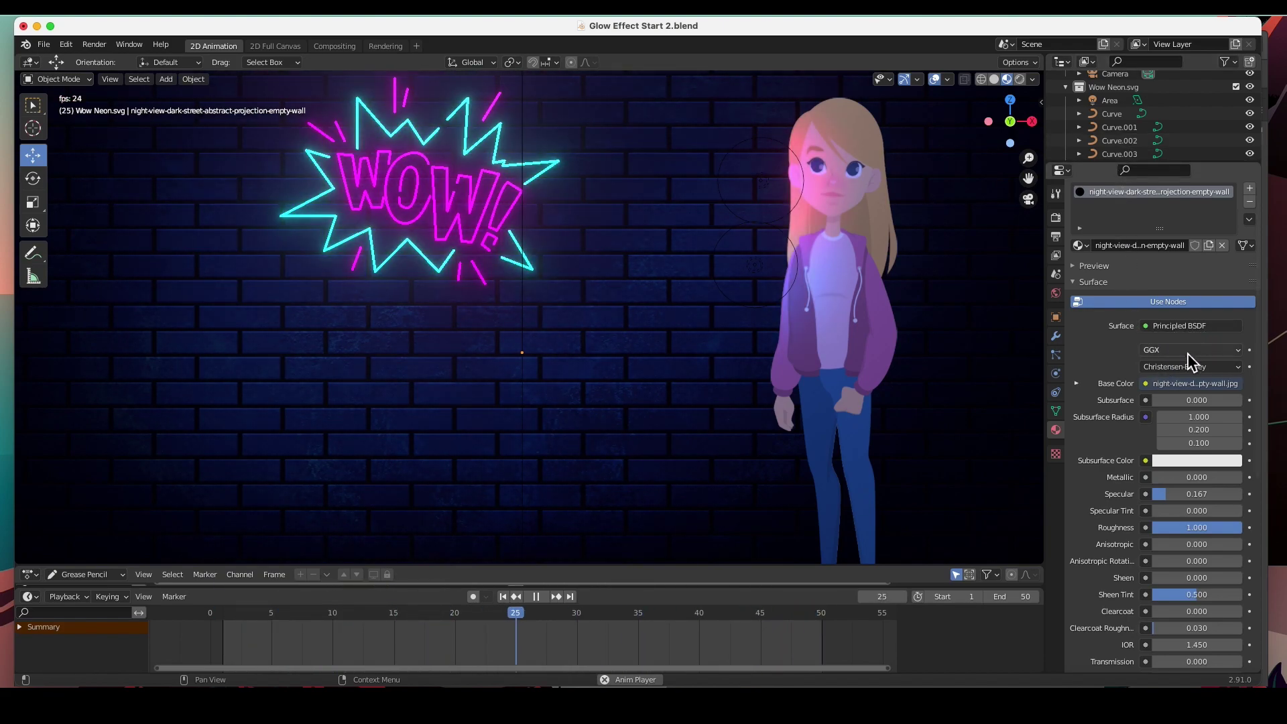
scroll(1173, 409, down, 3)
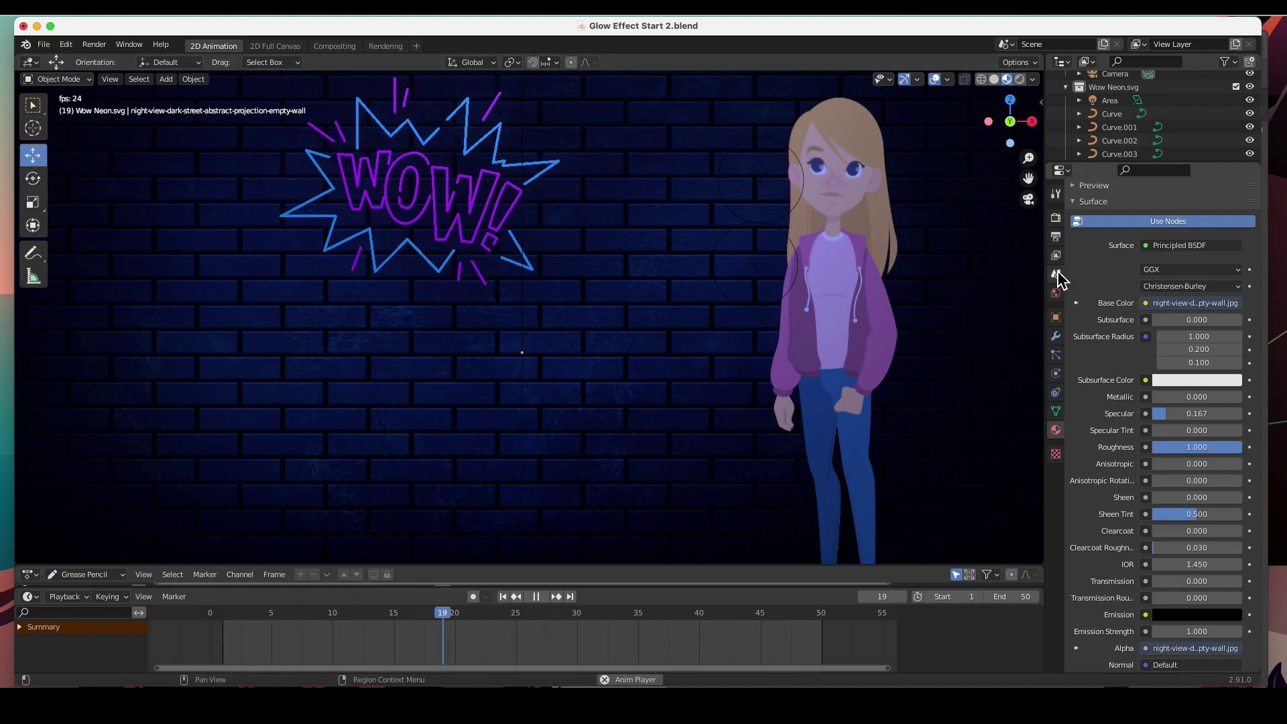
click(1058, 222)
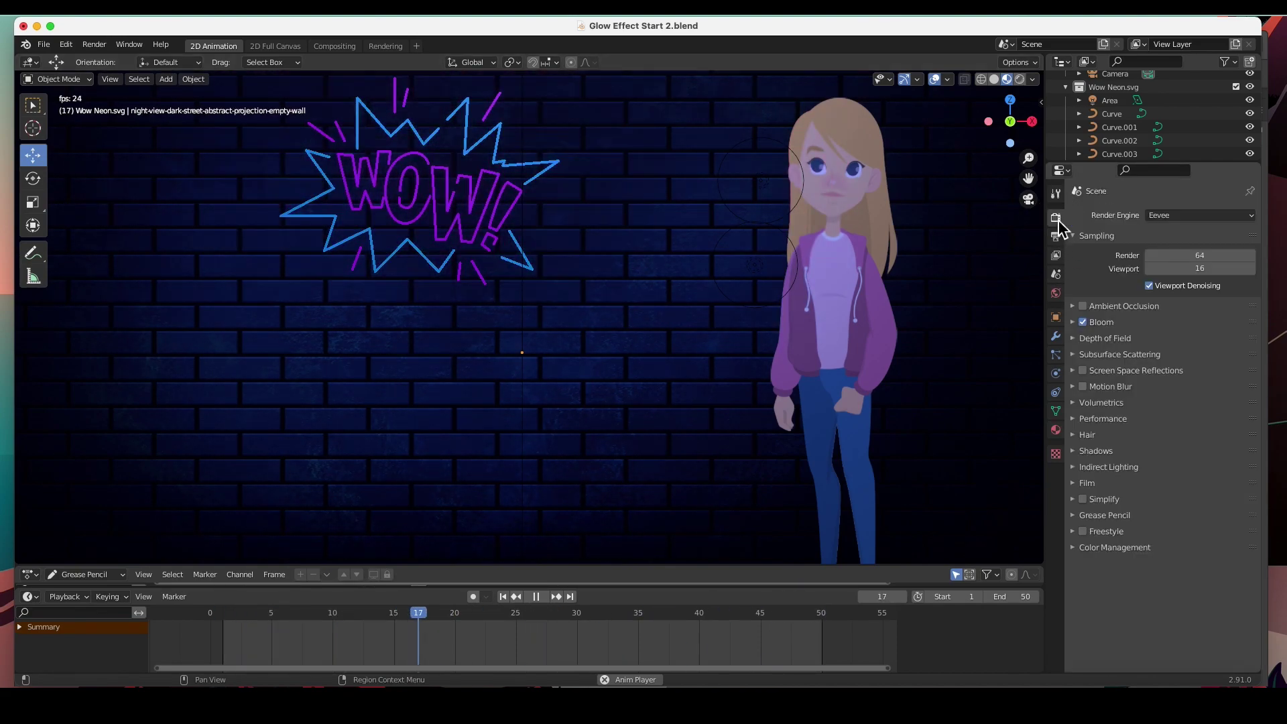